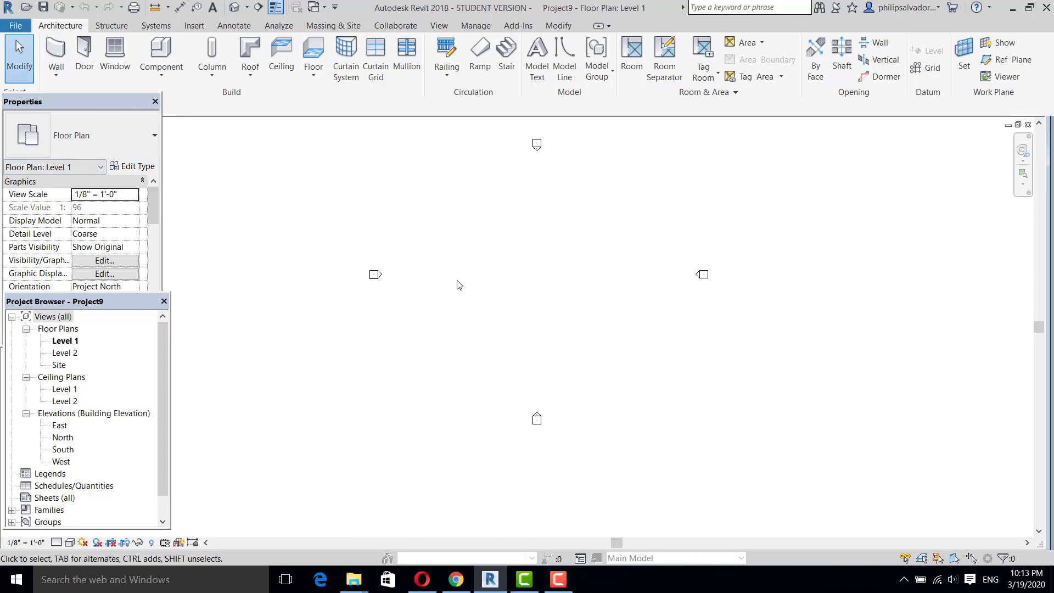
# Step: Change the project's length unit format to Meters and apply the project units
pyautogui.press('u')
pyautogui.press('n')
pyautogui.click(681, 202)
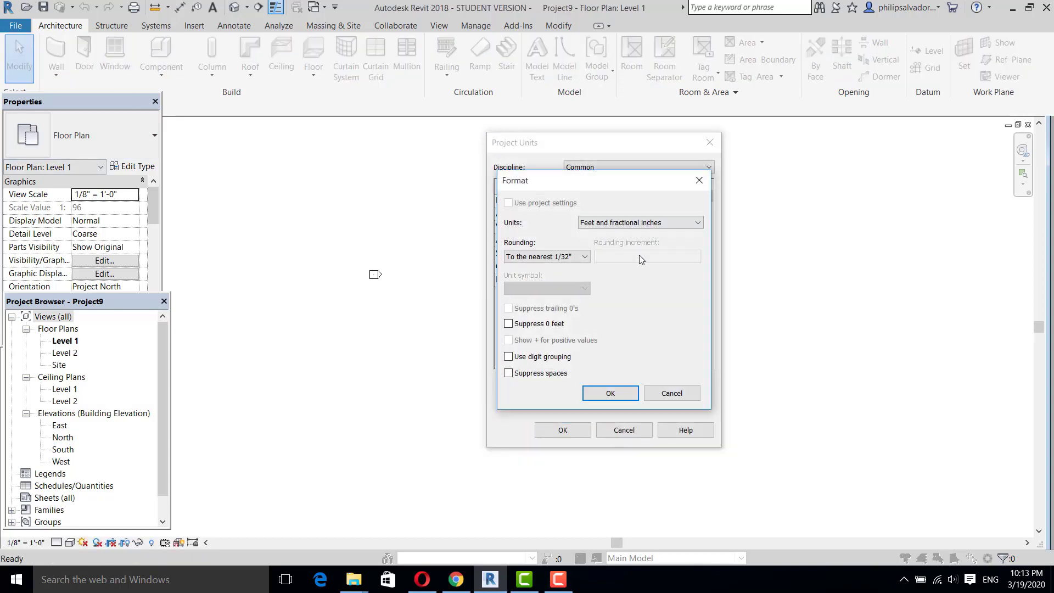
pyautogui.click(648, 223)
pyautogui.click(620, 270)
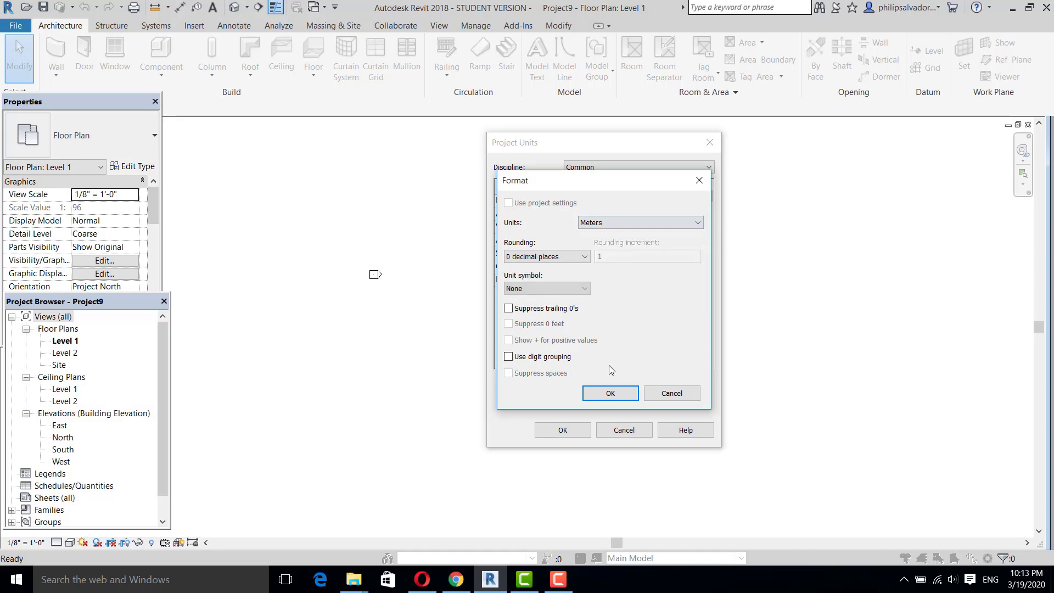
pyautogui.click(604, 393)
pyautogui.click(564, 431)
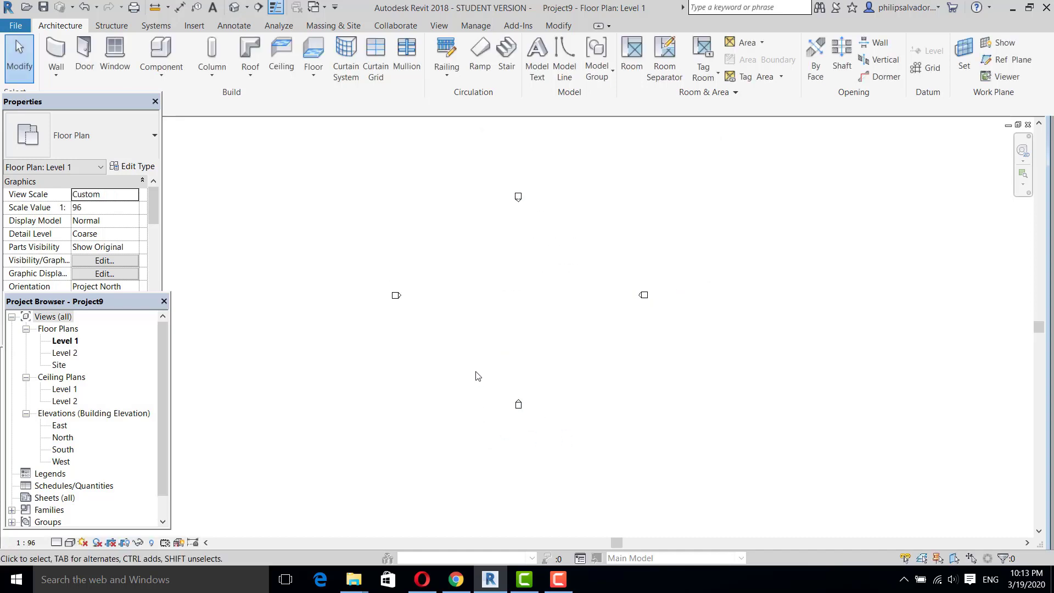
# Step: Draw a horizontal reference plane through the west and east elevation markers and name it EAST
pyautogui.scroll(-2, 491, 356)
pyautogui.press('r')
pyautogui.press('p')
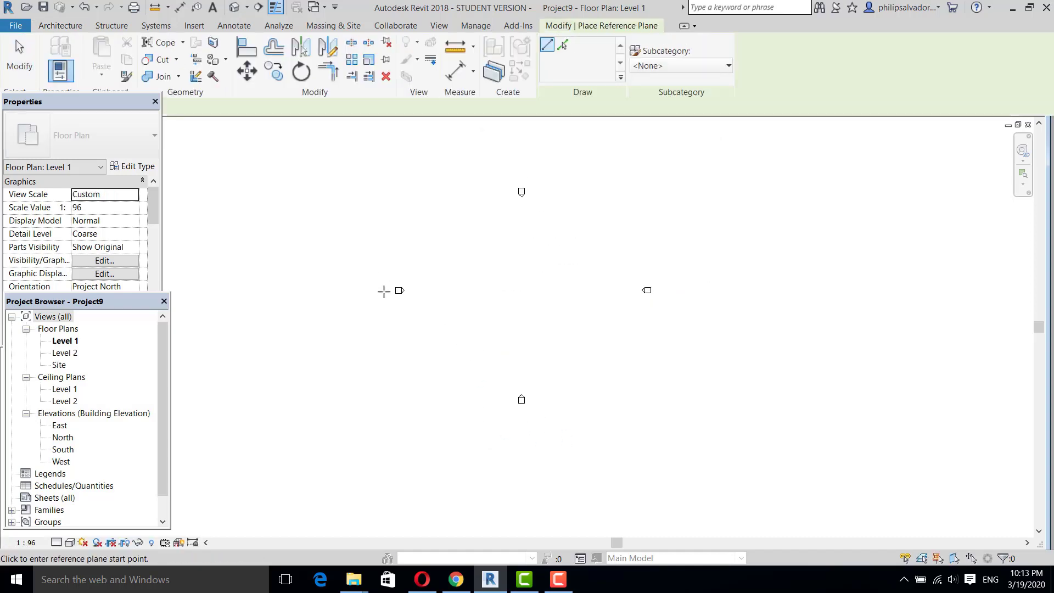
pyautogui.click(383, 290)
pyautogui.click(704, 296)
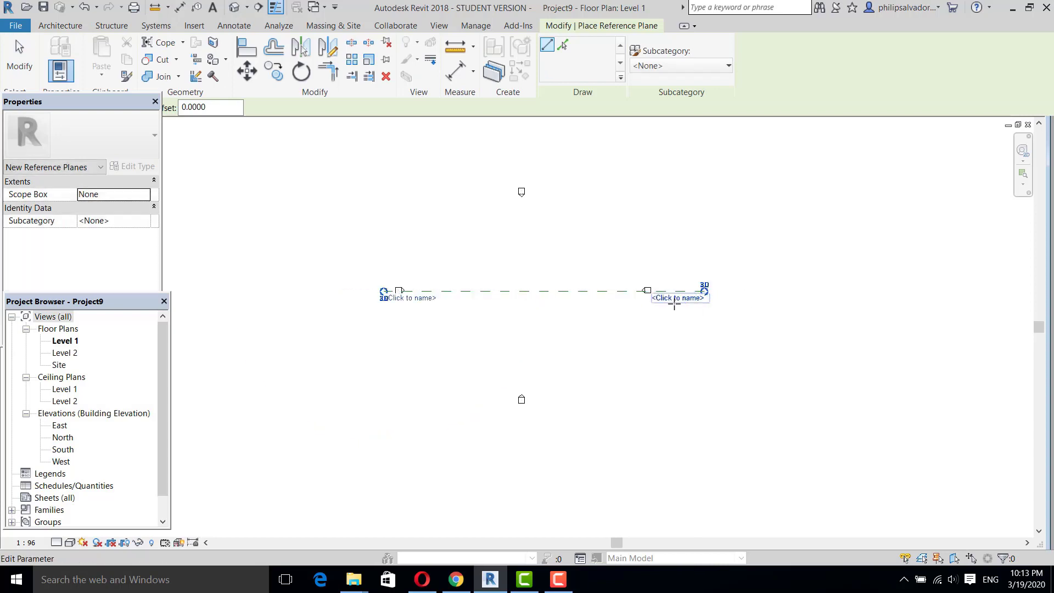
pyautogui.click(674, 299)
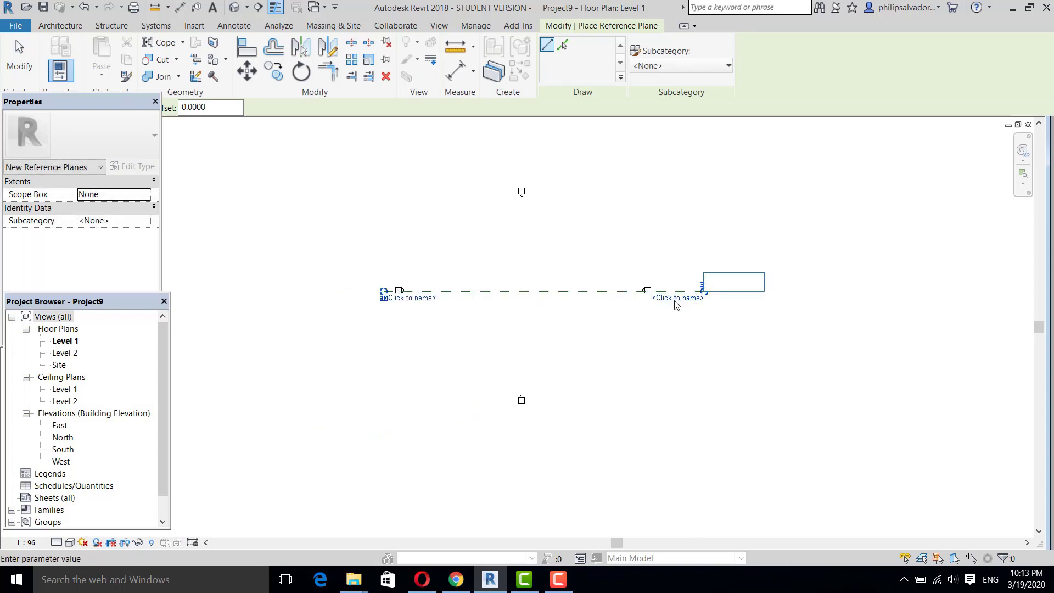
pyautogui.press('Return')
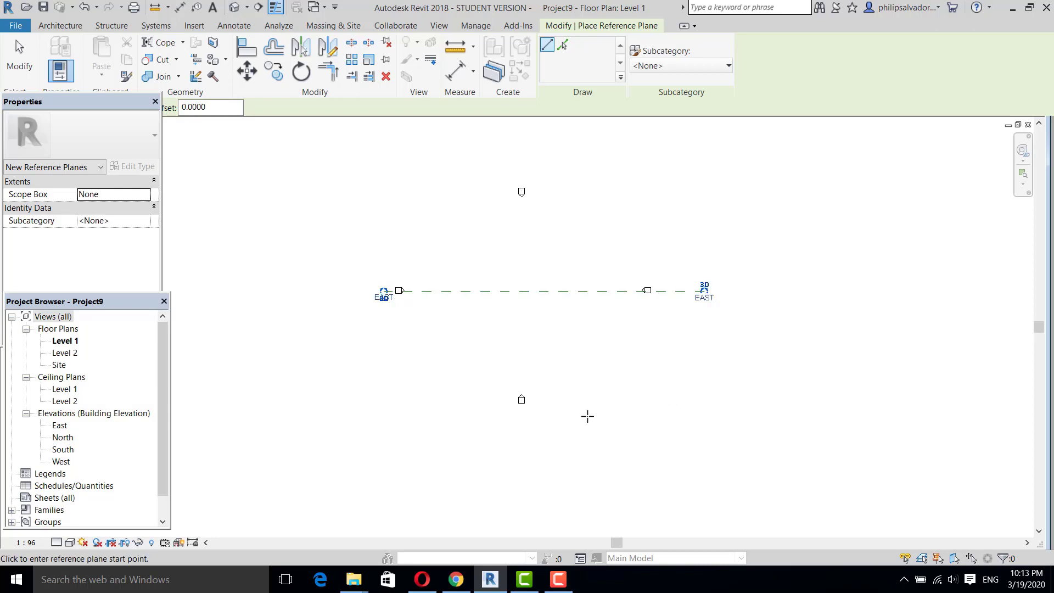
# Step: Draw a vertical reference plane through the south and north elevation markers, name it NORTH and end the command
pyautogui.click(518, 419)
pyautogui.click(519, 169)
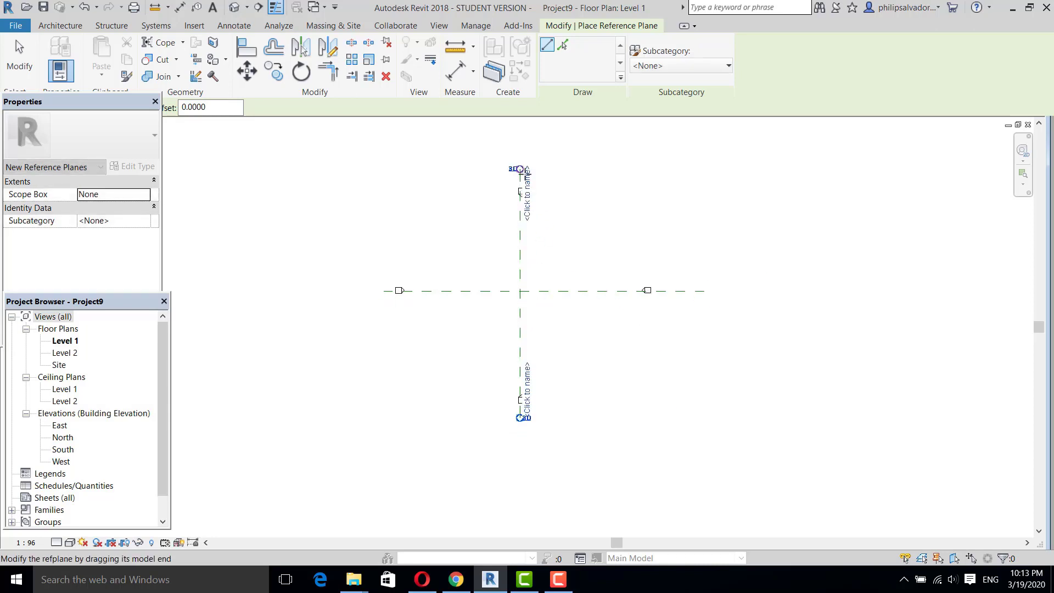
pyautogui.click(527, 190)
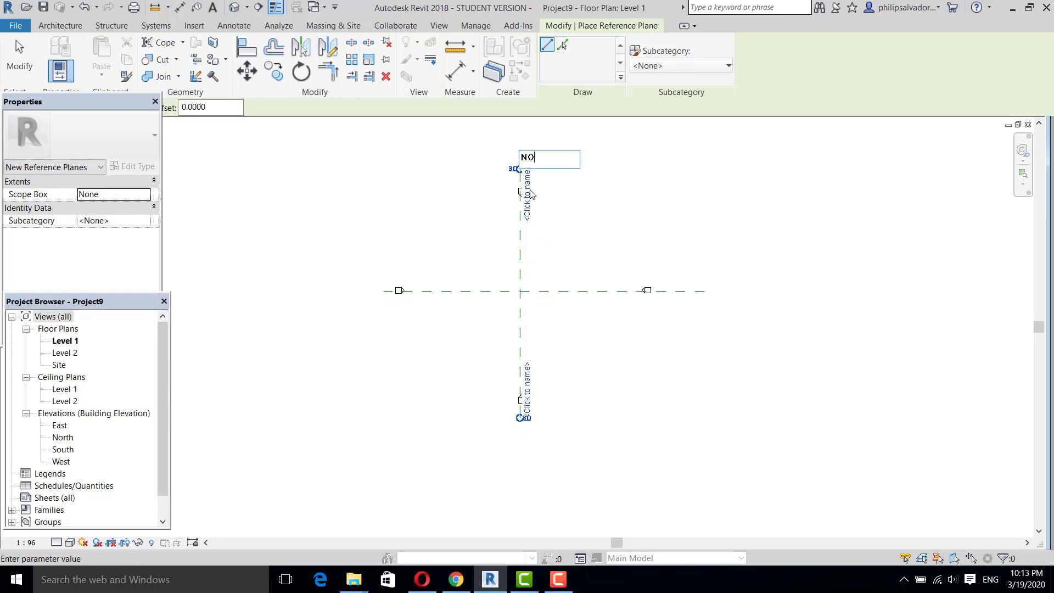
pyautogui.write('NORTH')
pyautogui.press('Return')
pyautogui.scroll(1, 517, 310)
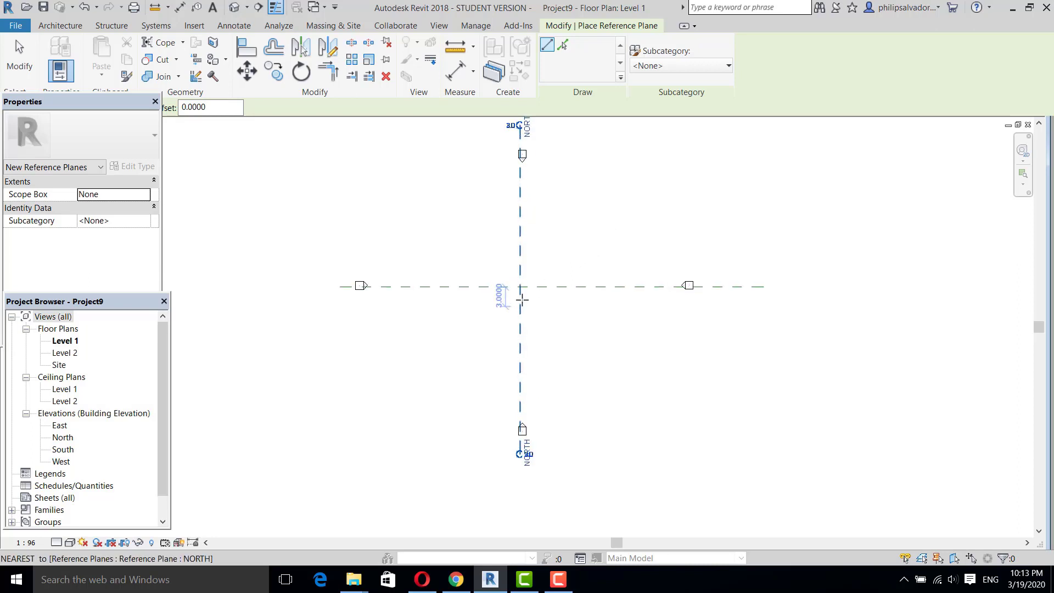
pyautogui.click(21, 61)
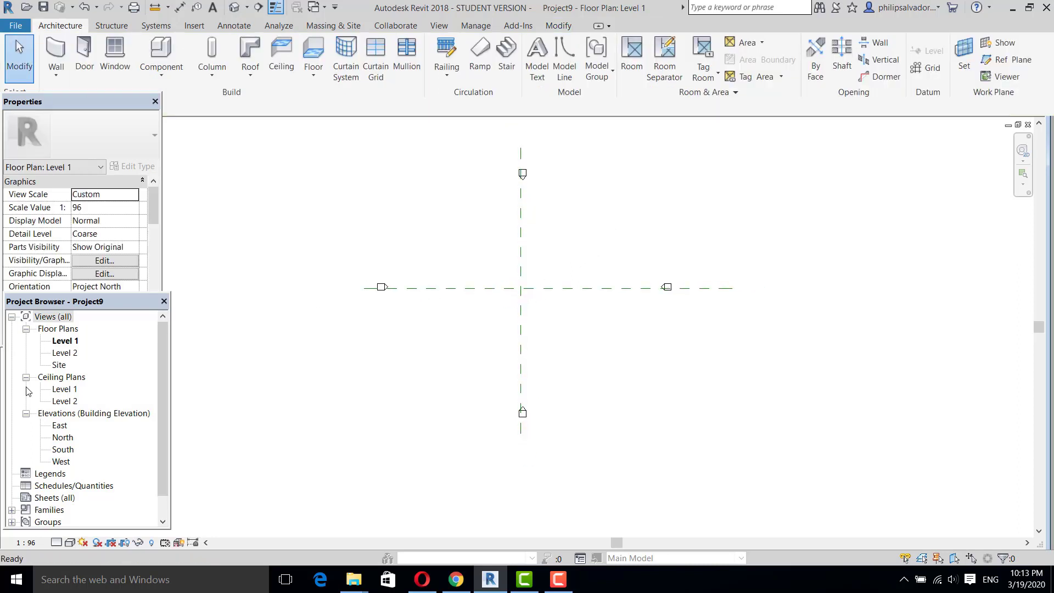
# Step: In the South elevation, extend the upper end of the NORTH reference plane well above the levels
pyautogui.doubleClick(65, 449)
pyautogui.scroll(2, 541, 372)
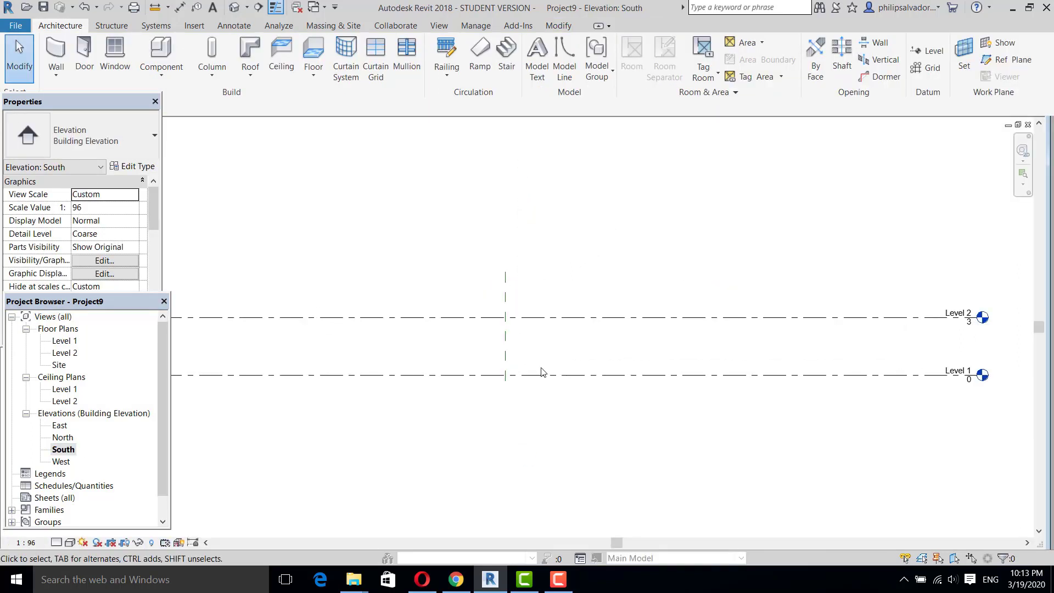
pyautogui.scroll(-4, 529, 362)
pyautogui.click(521, 352)
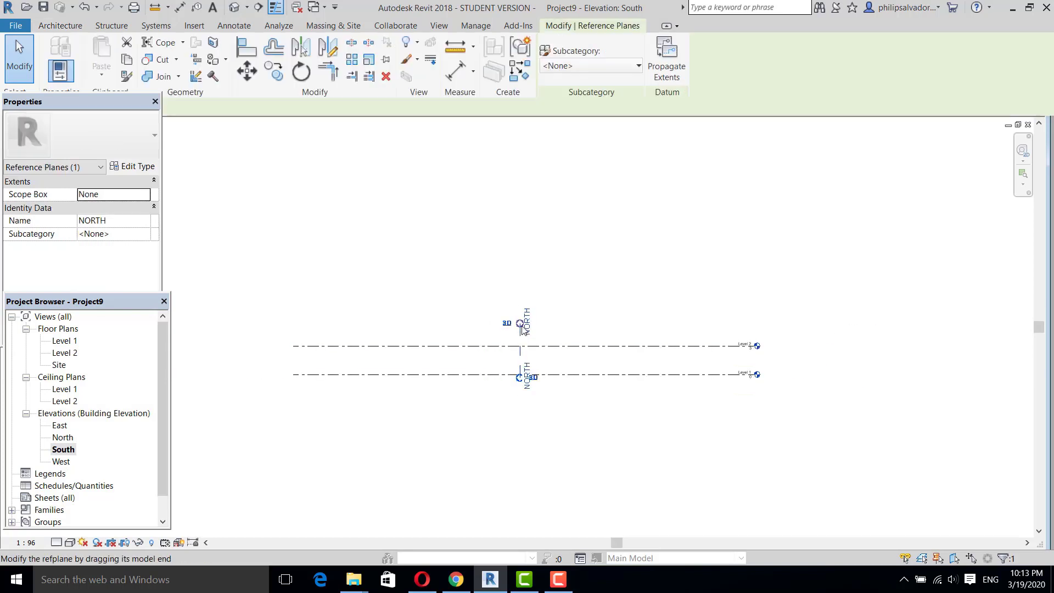
pyautogui.moveTo(520, 255); pyautogui.dragTo(555, 129)
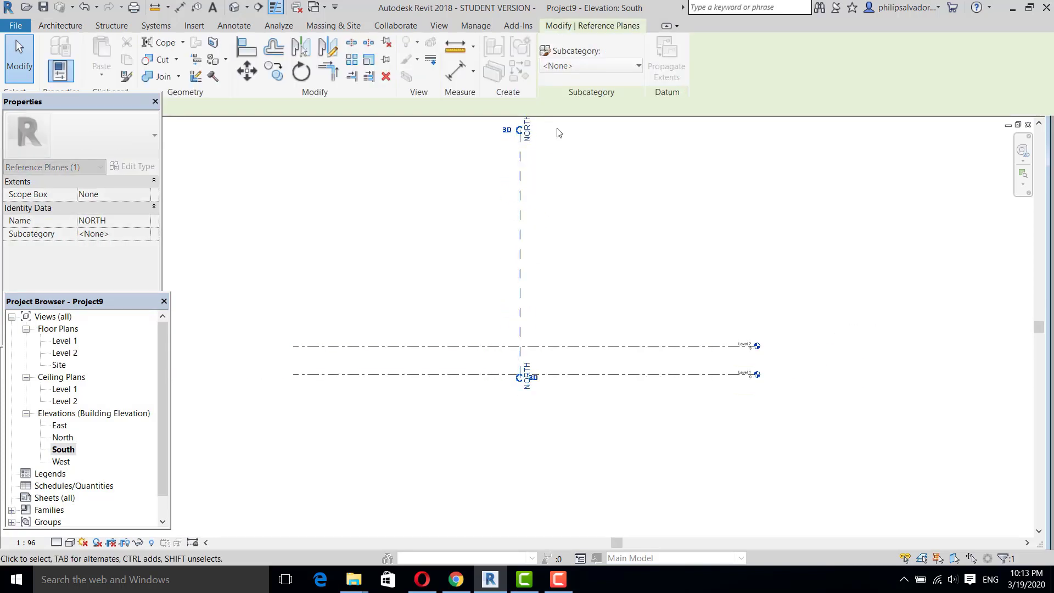
pyautogui.scroll(-3, 534, 314)
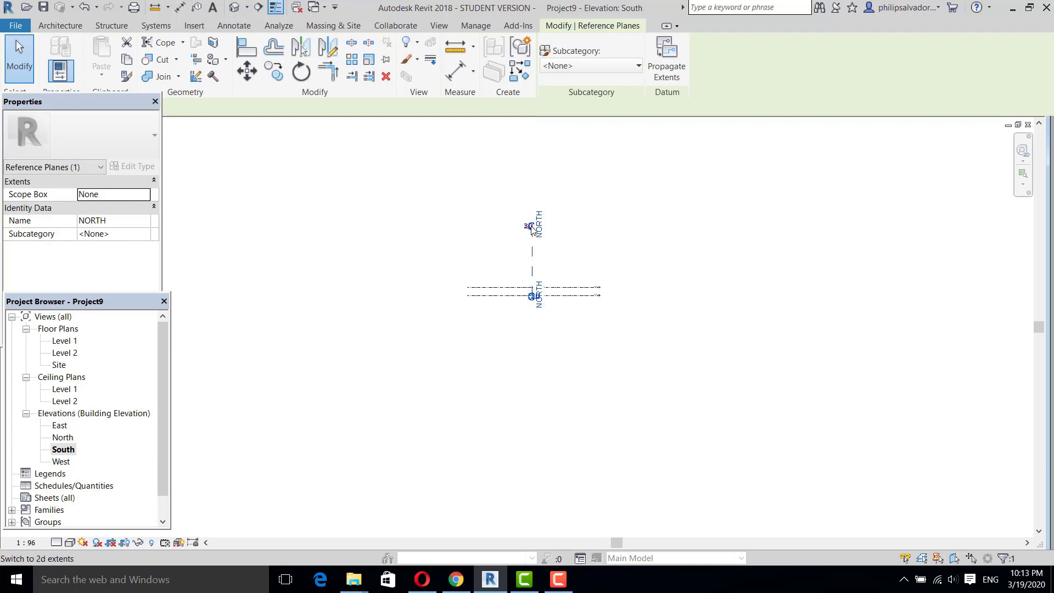
pyautogui.scroll(3, 527, 191)
pyautogui.click(599, 221)
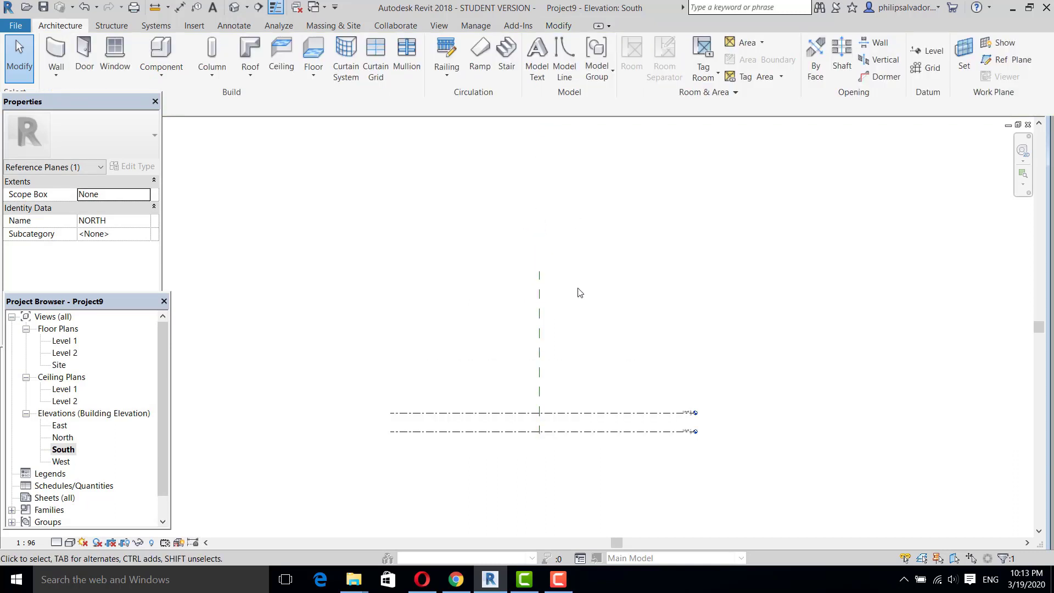
# Step: Set the distance from Level 1 to Level 2 to 3.5 m
pyautogui.scroll(-3, 531, 287)
pyautogui.scroll(3, 563, 369)
pyautogui.click(556, 320)
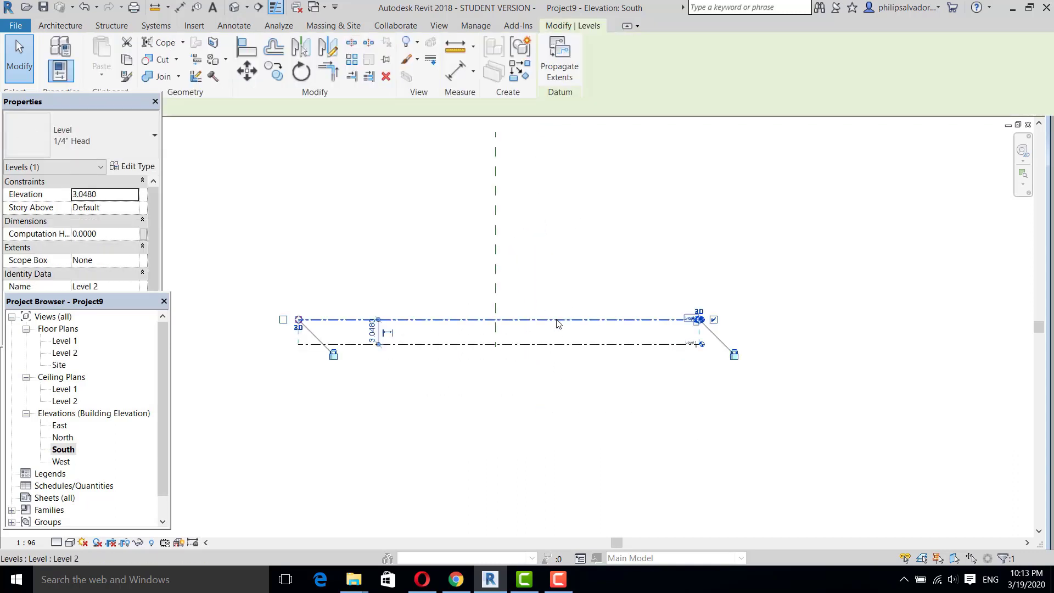
pyautogui.click(372, 331)
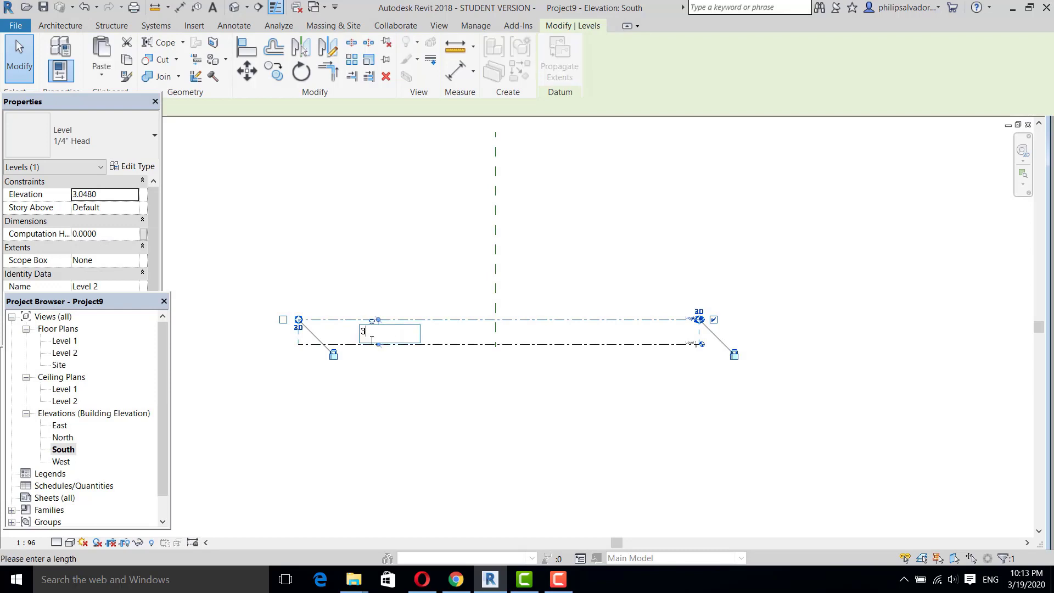
pyautogui.press('Return')
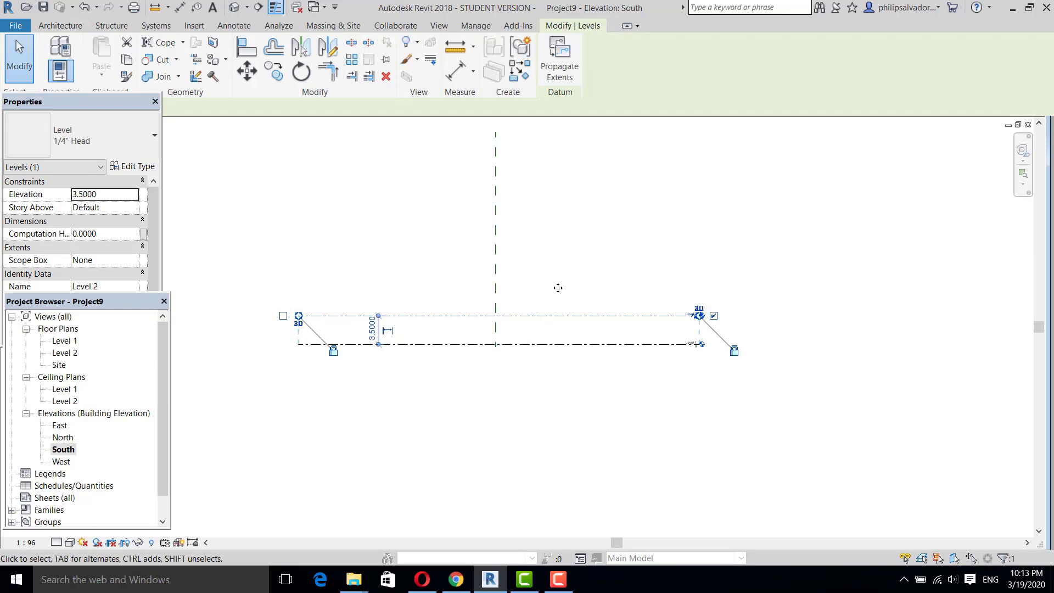
pyautogui.click(556, 297)
# Step: Create a similar level 3.5 m above Level 2 by picking its line with an offset of 3.5
pyautogui.click(549, 316)
pyautogui.rightClick(549, 316)
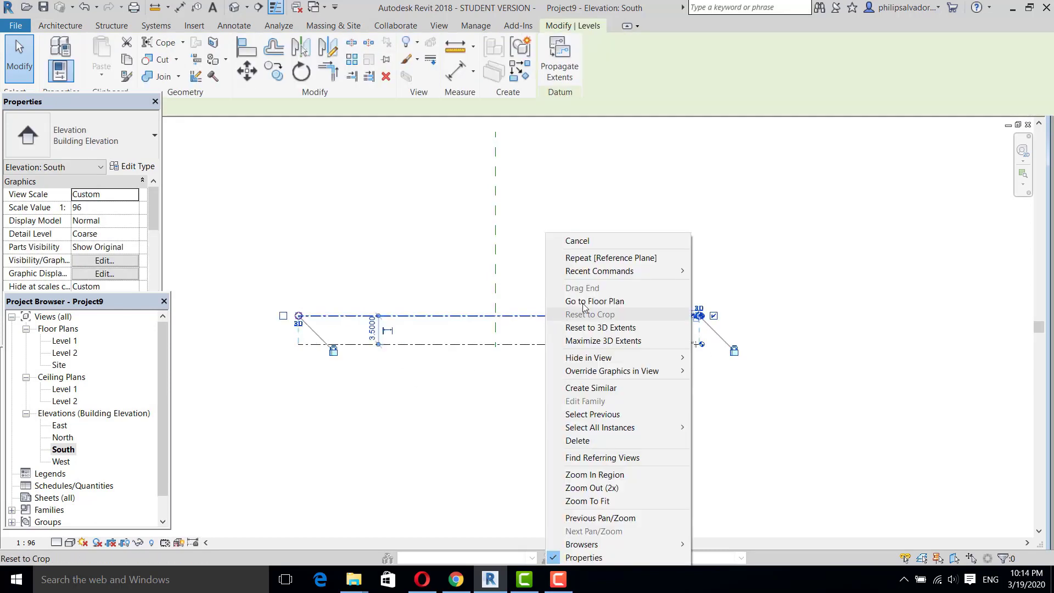
pyautogui.click(590, 387)
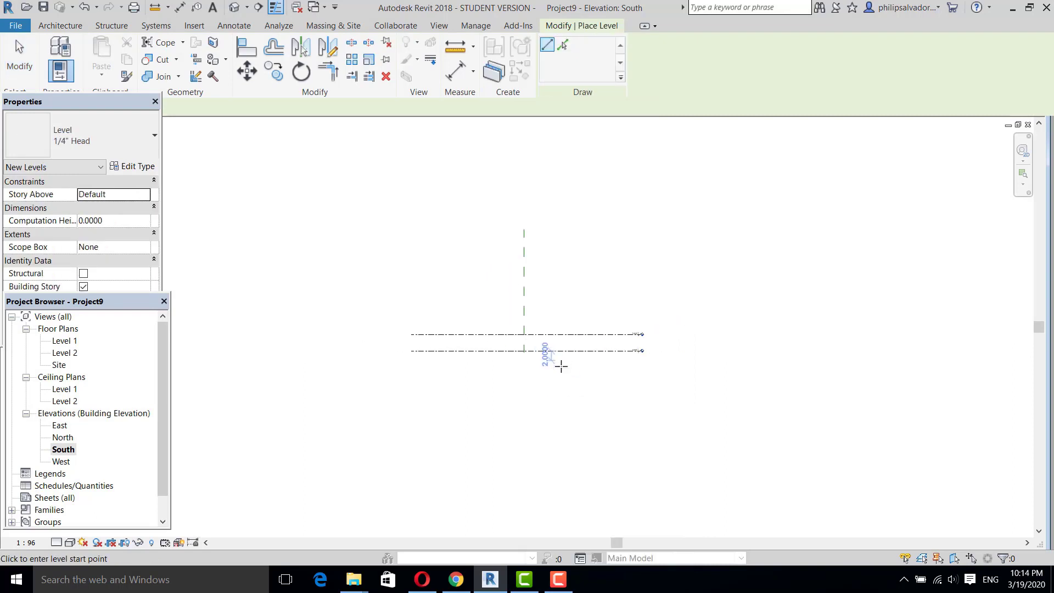
pyautogui.click(563, 44)
pyautogui.scroll(-1, 511, 319)
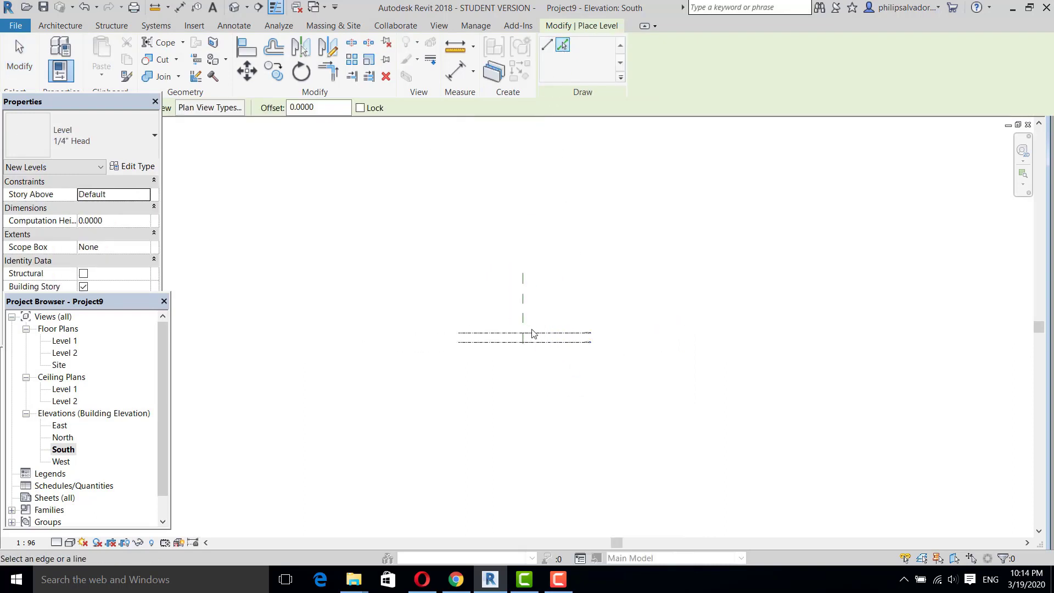
pyautogui.moveTo(313, 107); pyautogui.dragTo(248, 113)
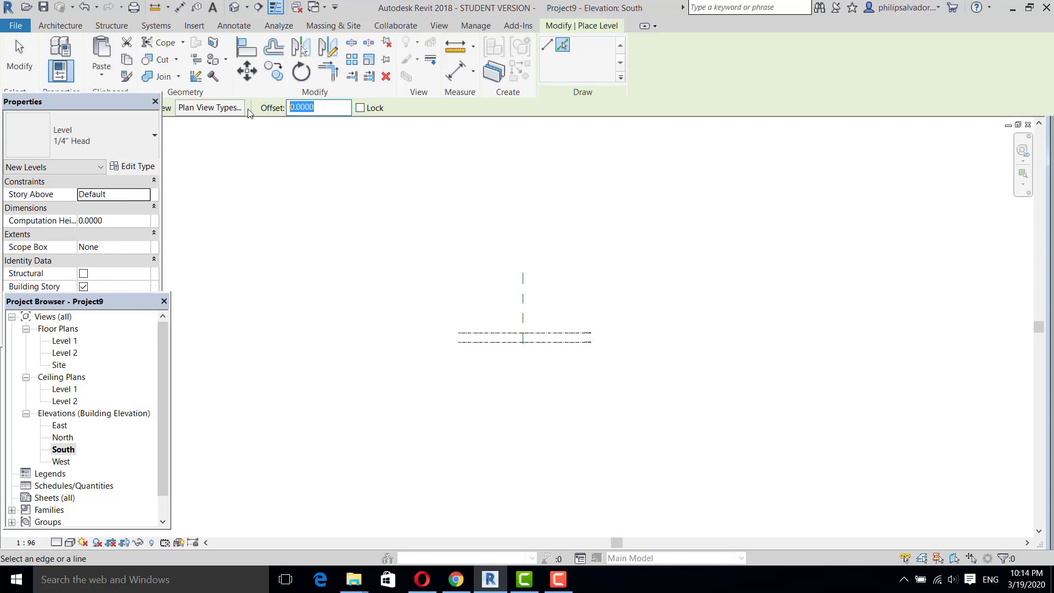
pyautogui.write('3.5')
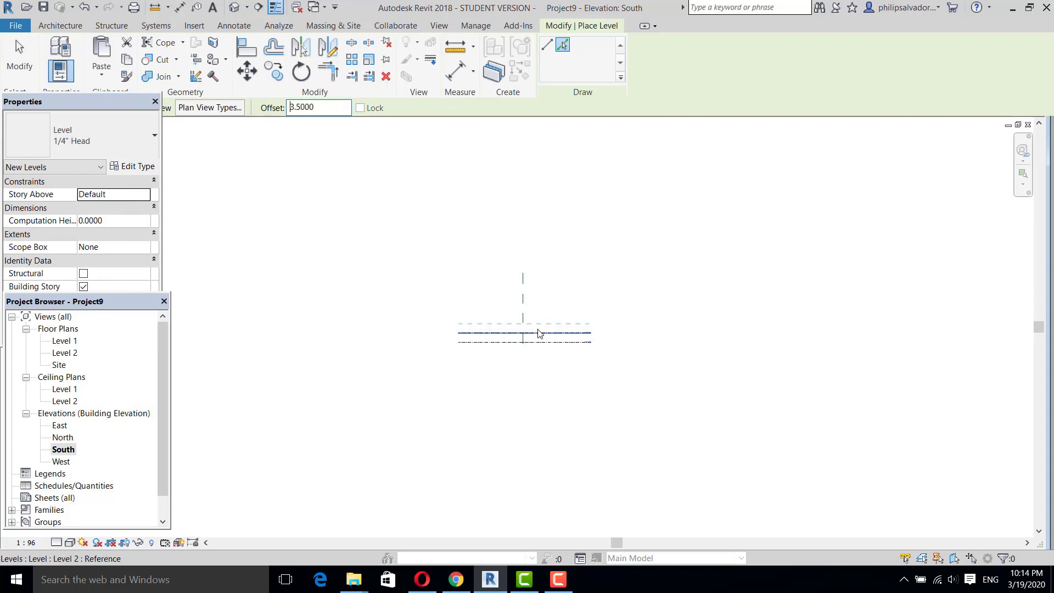
pyautogui.click(550, 290)
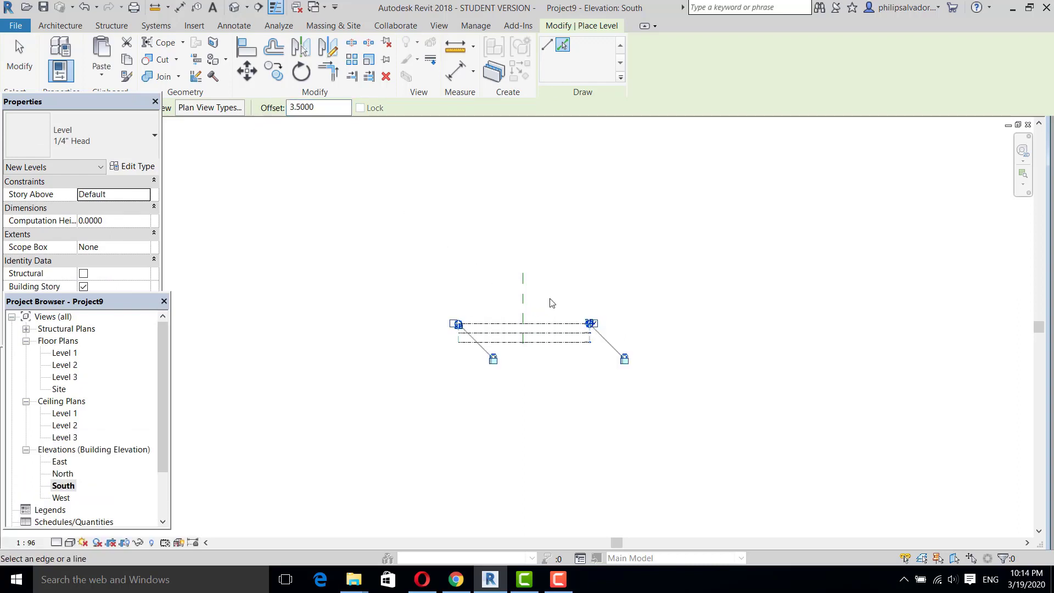
# Step: Stack 21 more levels upward at the 3.5 m offset, picking the topmost level line each time
pyautogui.click(546, 324)
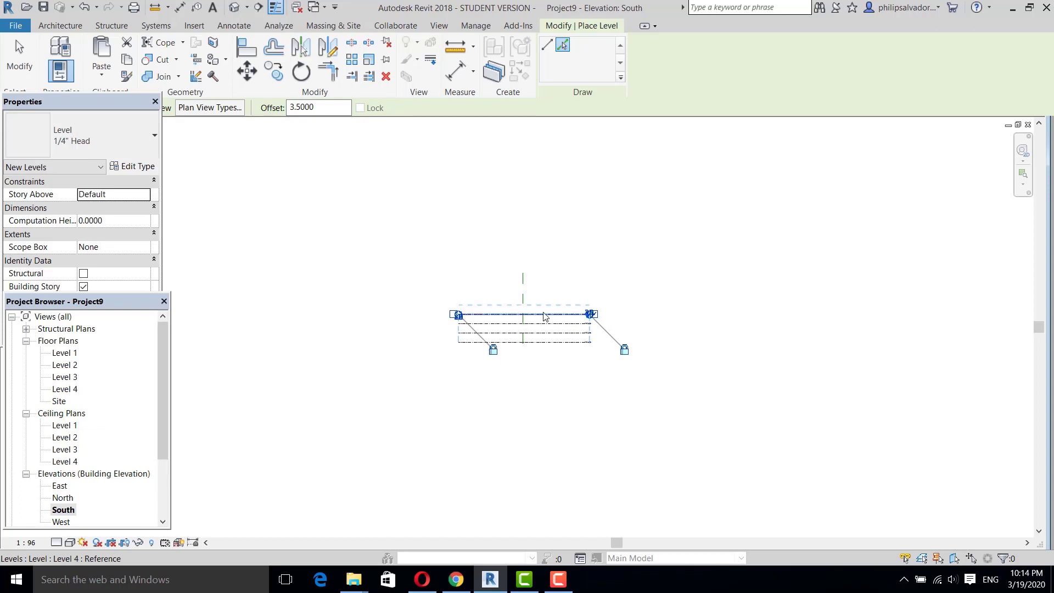
pyautogui.click(545, 316)
pyautogui.click(544, 308)
pyautogui.click(542, 298)
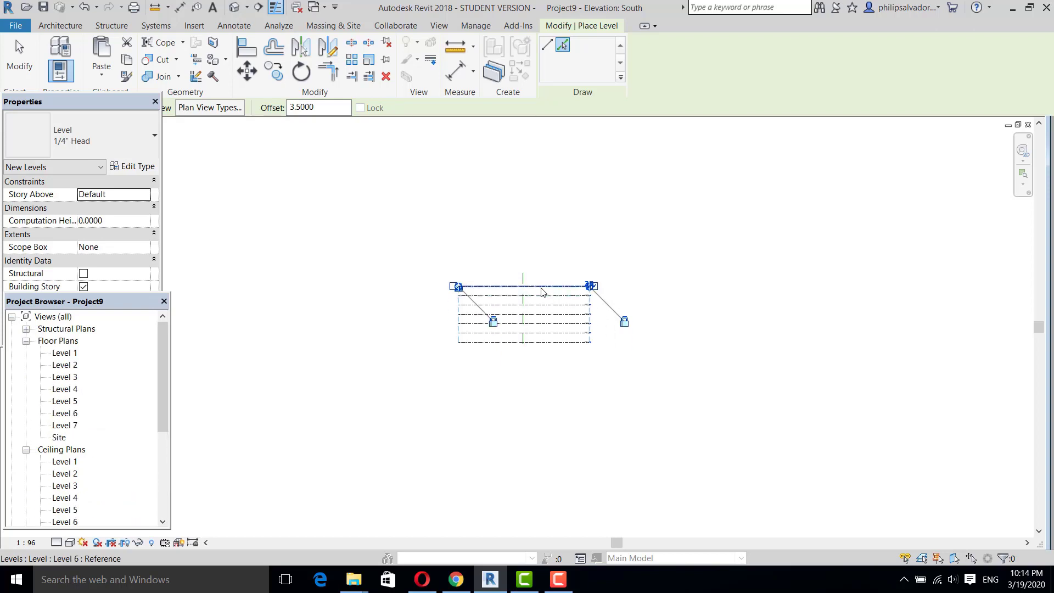
pyautogui.click(542, 288)
pyautogui.click(542, 277)
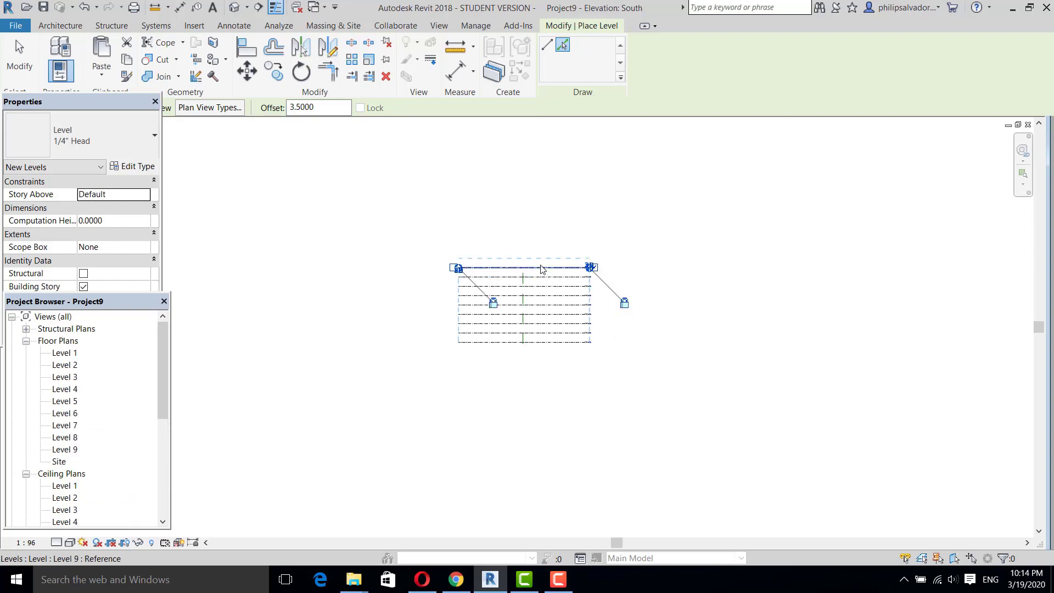
pyautogui.click(542, 268)
pyautogui.click(543, 259)
pyautogui.click(542, 249)
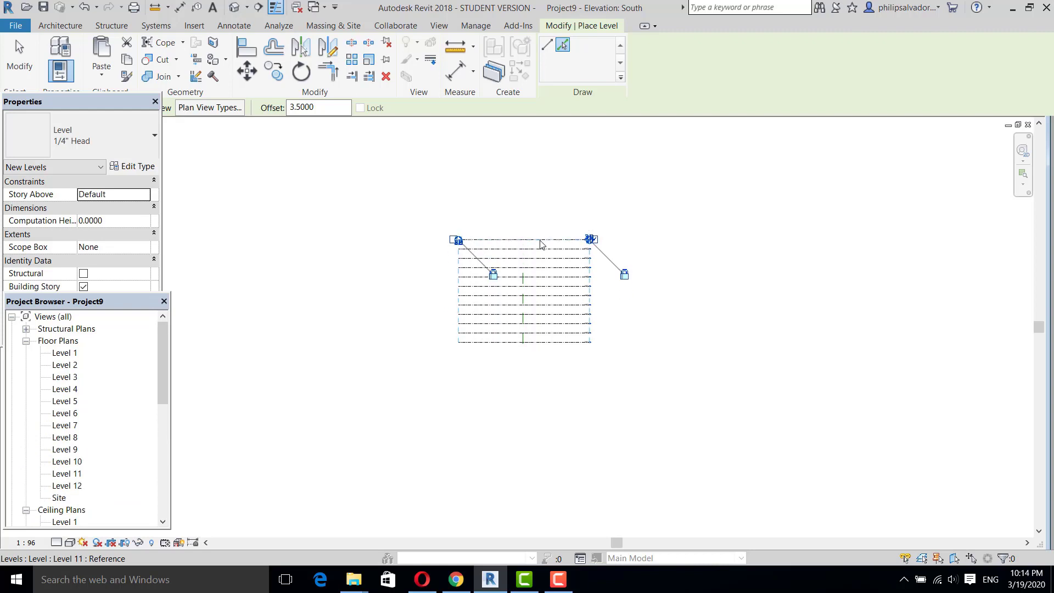
pyautogui.click(541, 240)
pyautogui.click(542, 231)
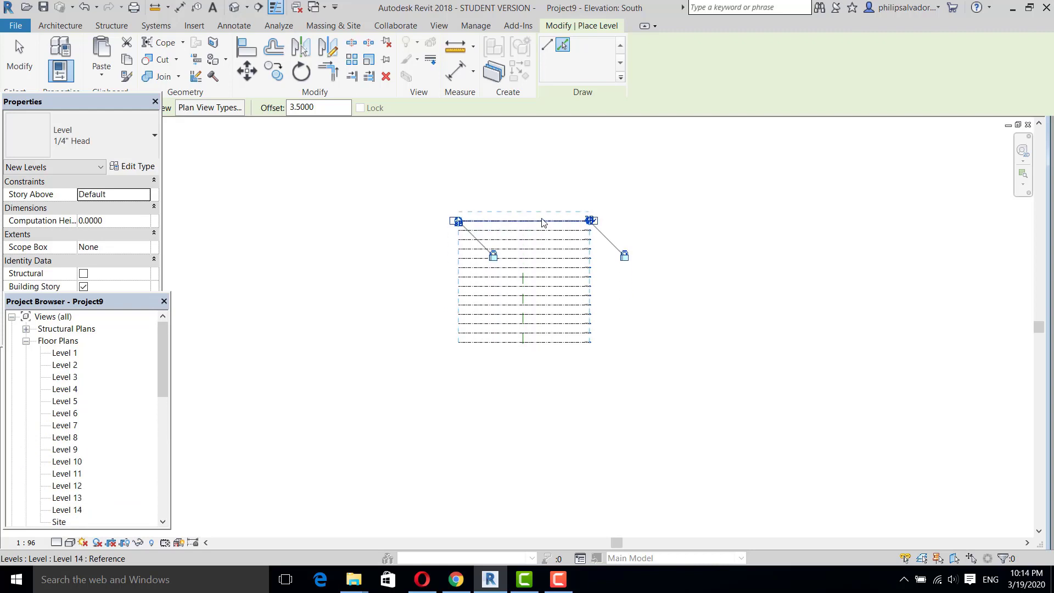
pyautogui.click(543, 221)
pyautogui.click(543, 212)
pyautogui.click(545, 202)
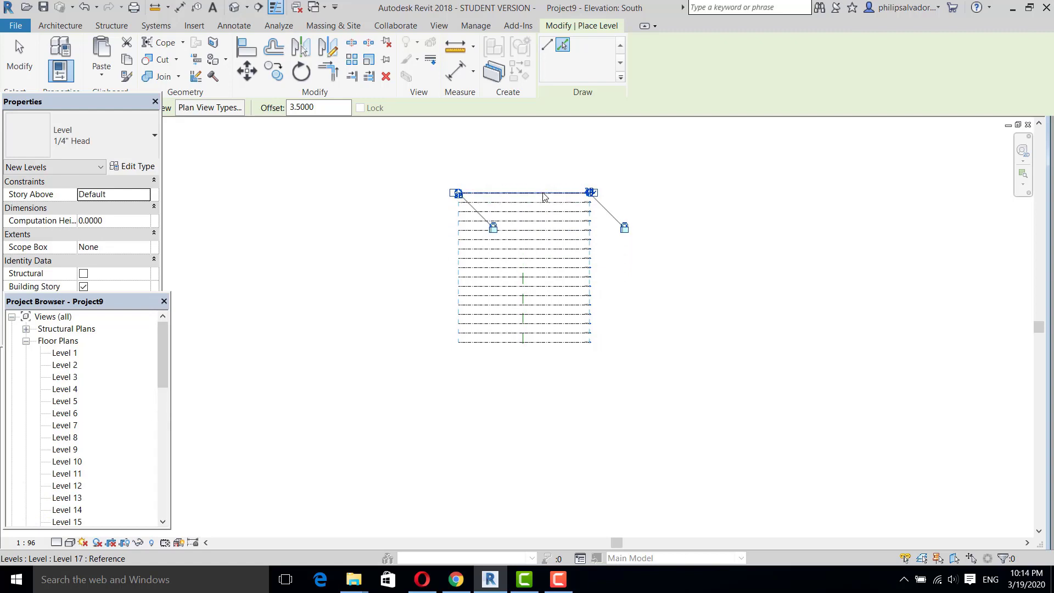
pyautogui.click(544, 193)
pyautogui.click(545, 184)
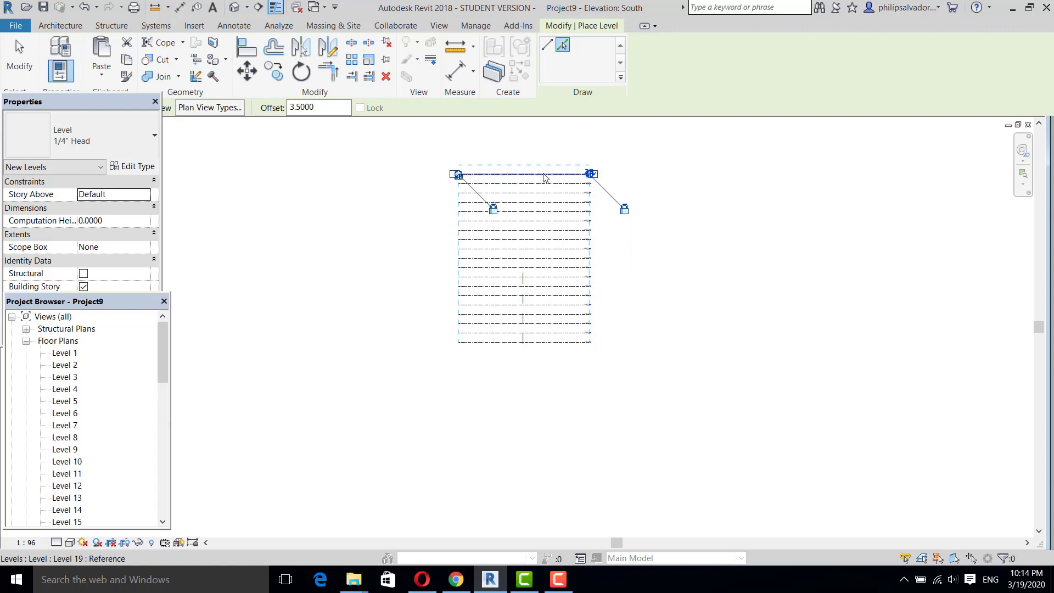
pyautogui.click(545, 174)
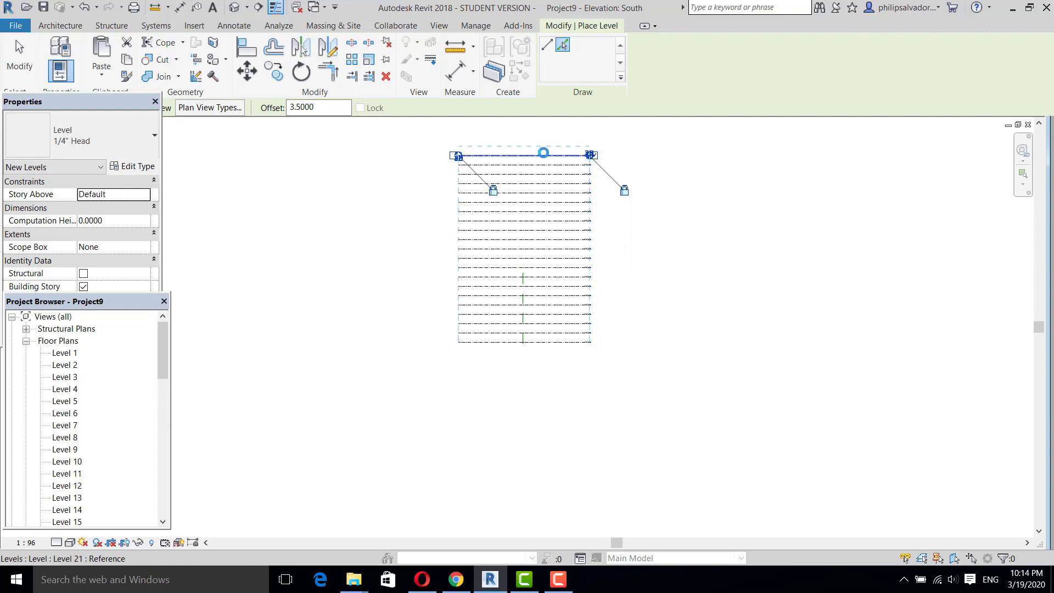
pyautogui.click(544, 152)
pyautogui.click(544, 144)
pyautogui.click(544, 135)
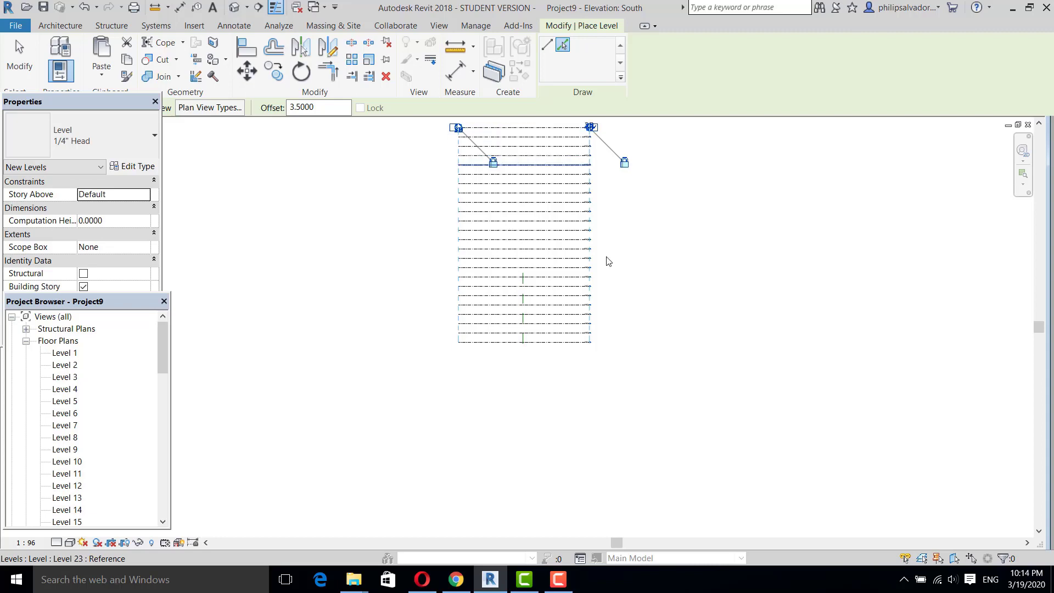
pyautogui.scroll(-3, 714, 340)
pyautogui.scroll(3, 587, 312)
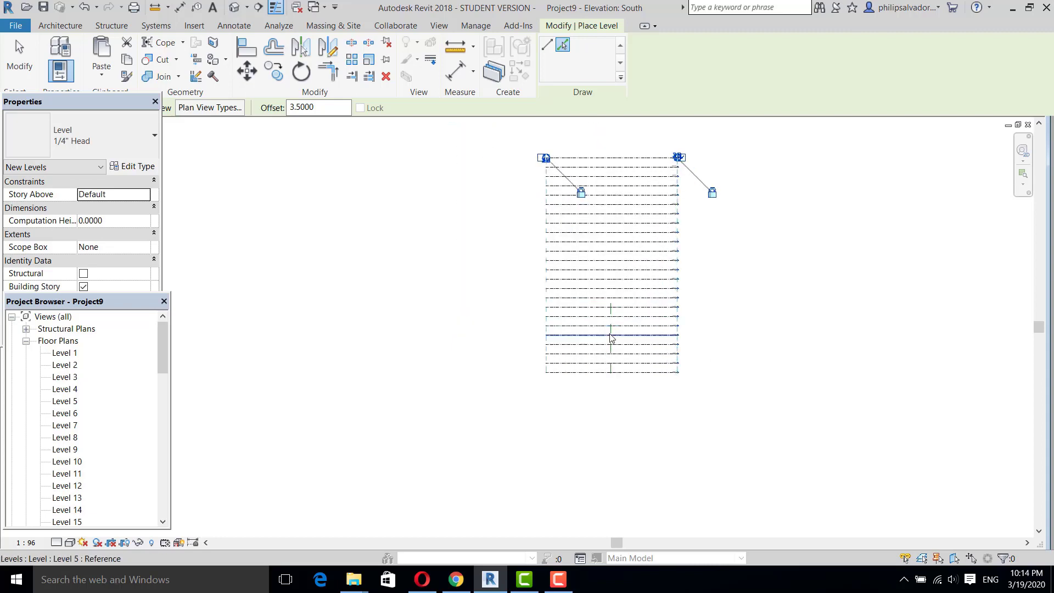
# Step: End the level placement and open the Level 1 floor plan
pyautogui.scroll(2, 611, 337)
pyautogui.scroll(-2, 504, 348)
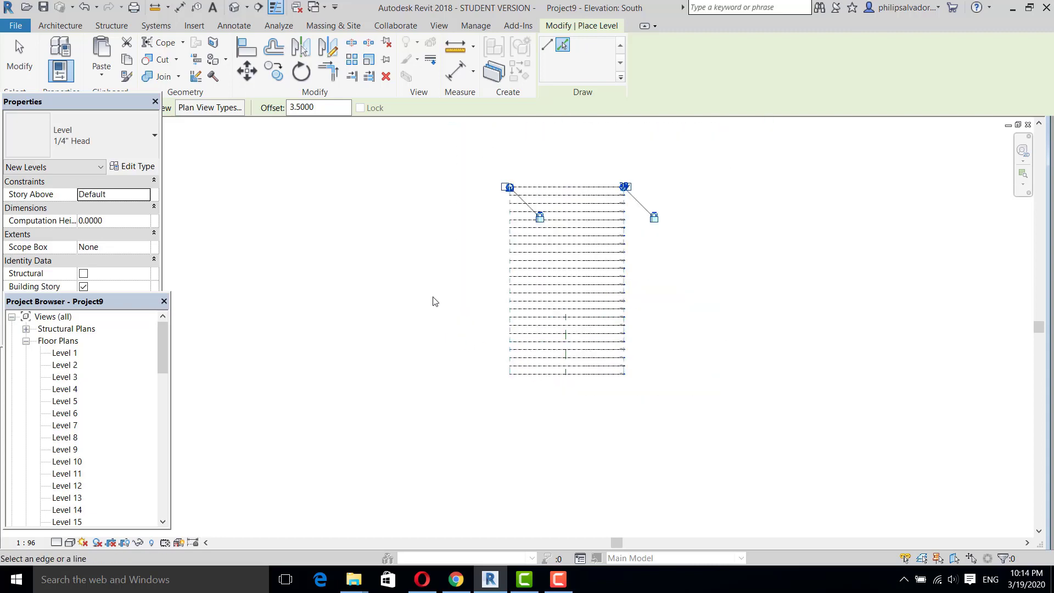
pyautogui.press('Escape')
pyautogui.press('Escape')
pyautogui.scroll(4, 554, 376)
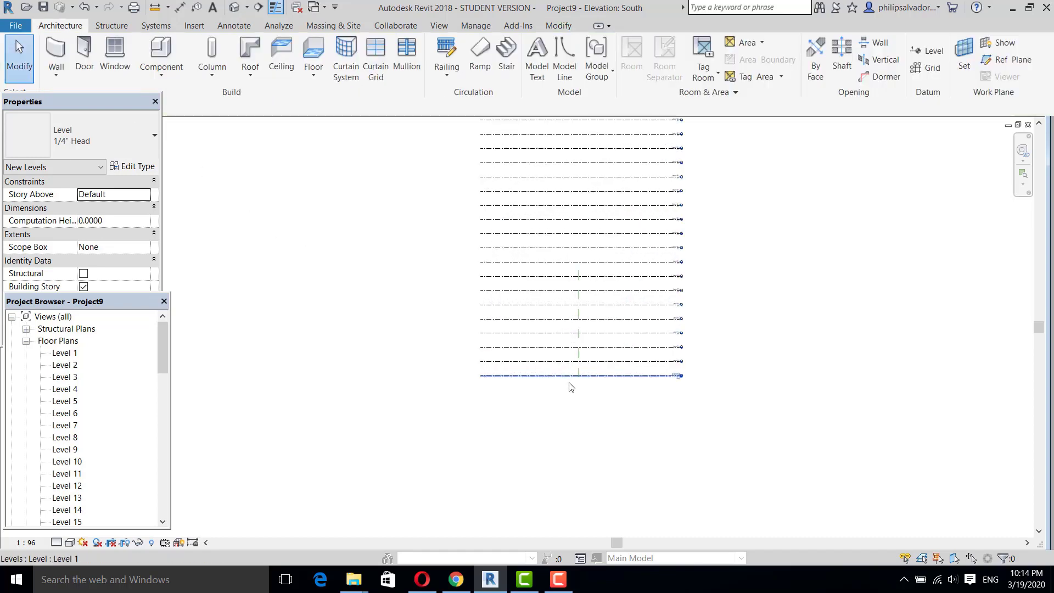
pyautogui.scroll(-2, 576, 389)
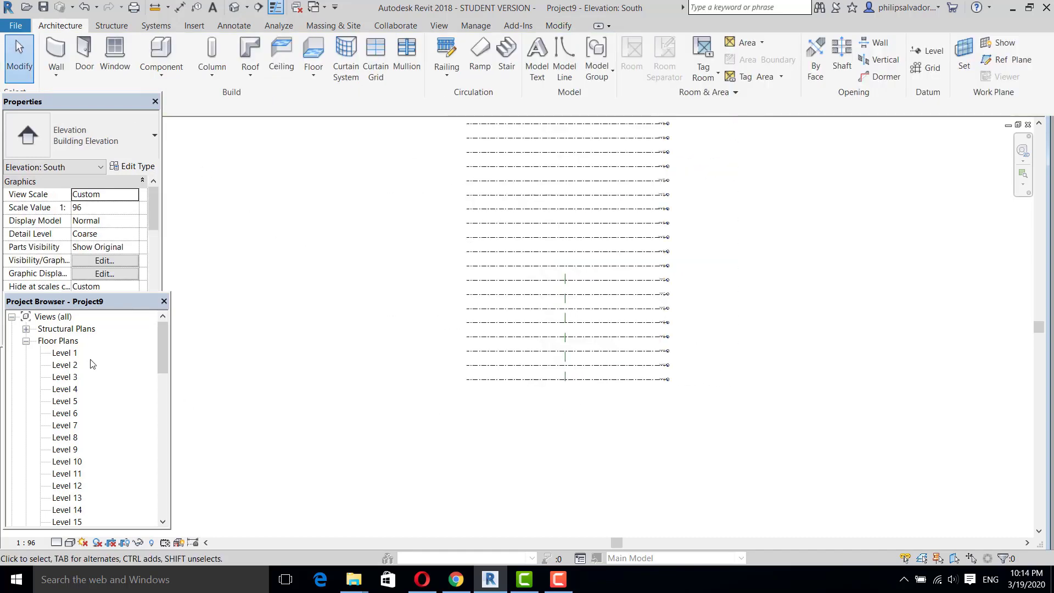
pyautogui.doubleClick(67, 354)
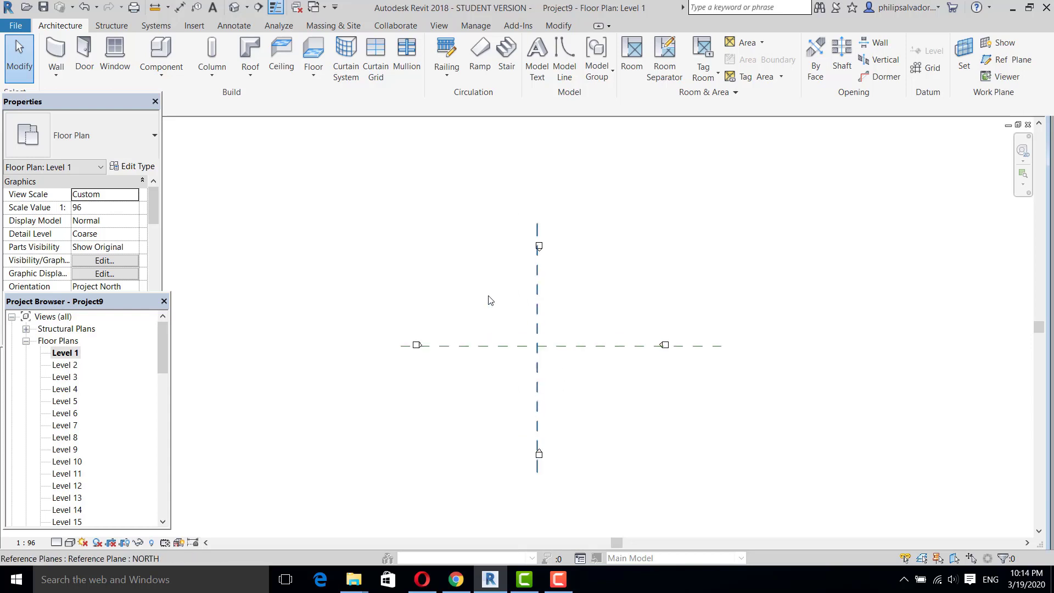
# Step: Start a new in-place mass, accepting Mass 1 as its name
pyautogui.click(334, 26)
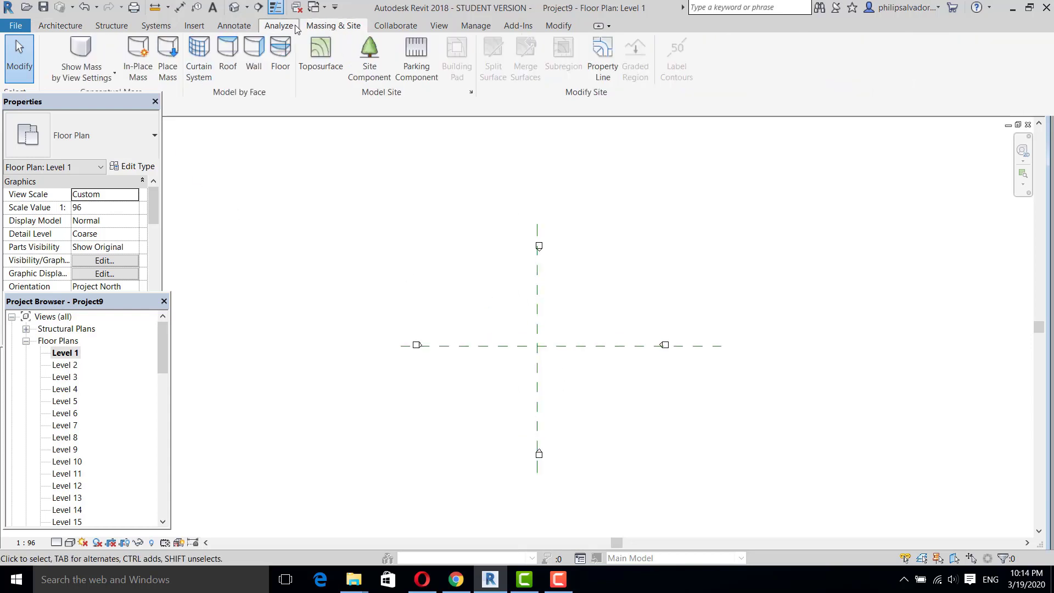
pyautogui.click(124, 64)
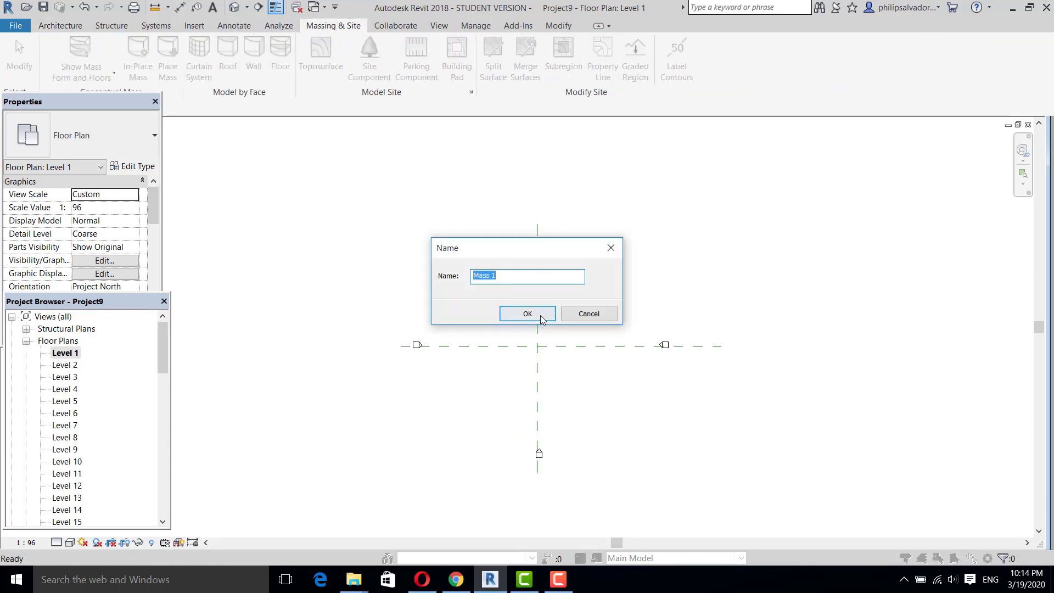
pyautogui.click(526, 314)
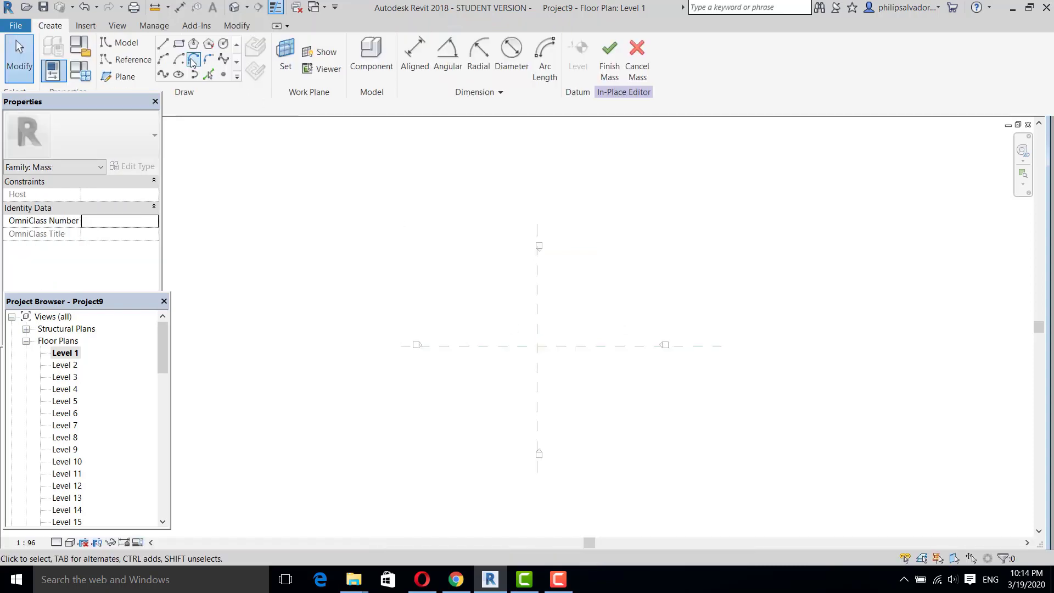
# Step: Draw a circle with a 16 m radius on Level 1, centred where the two reference planes cross
pyautogui.click(224, 45)
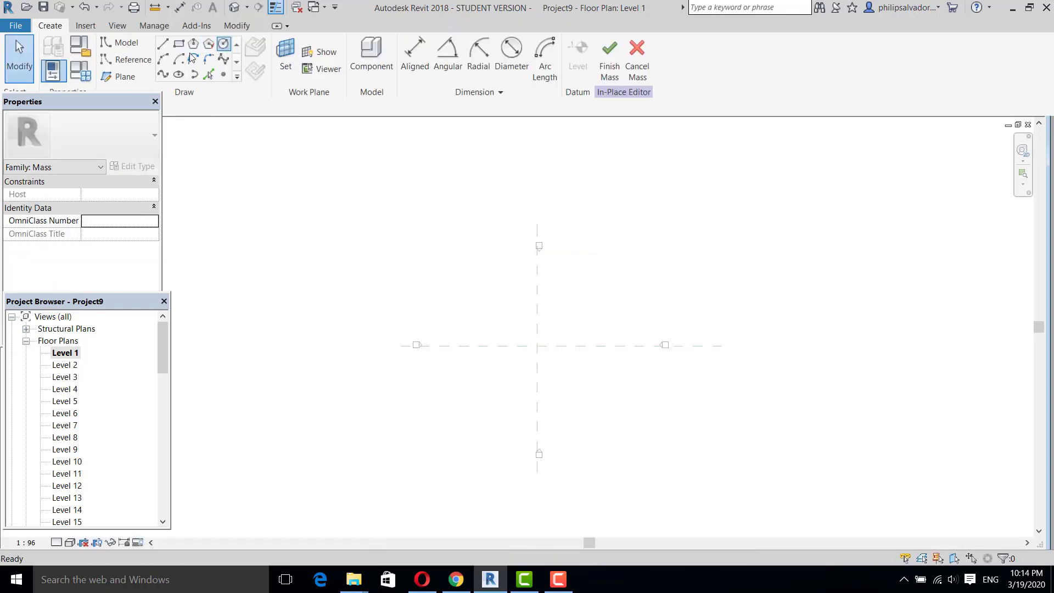
pyautogui.click(537, 346)
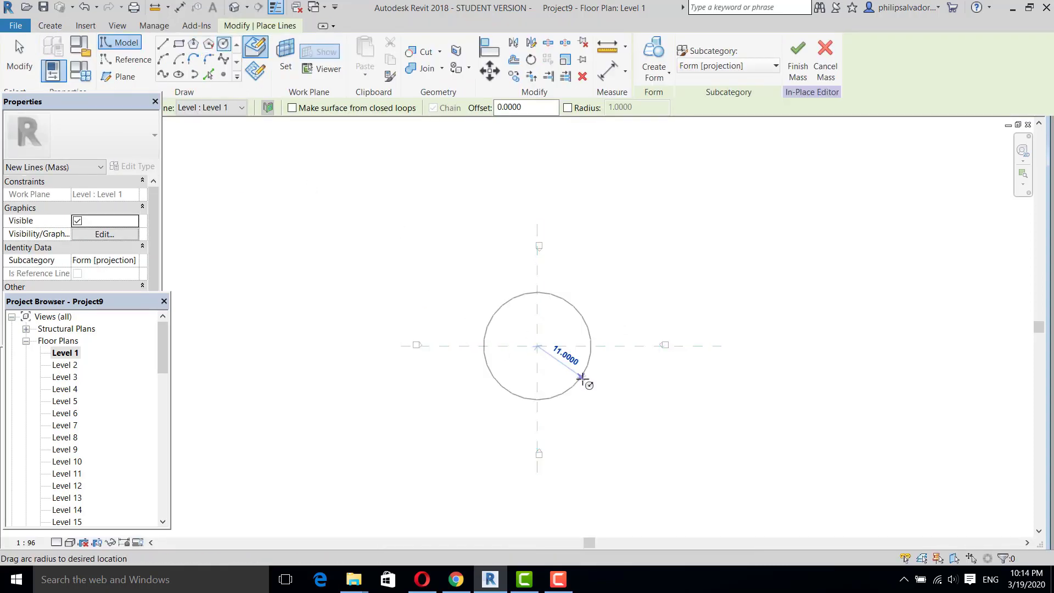
pyautogui.write('1')
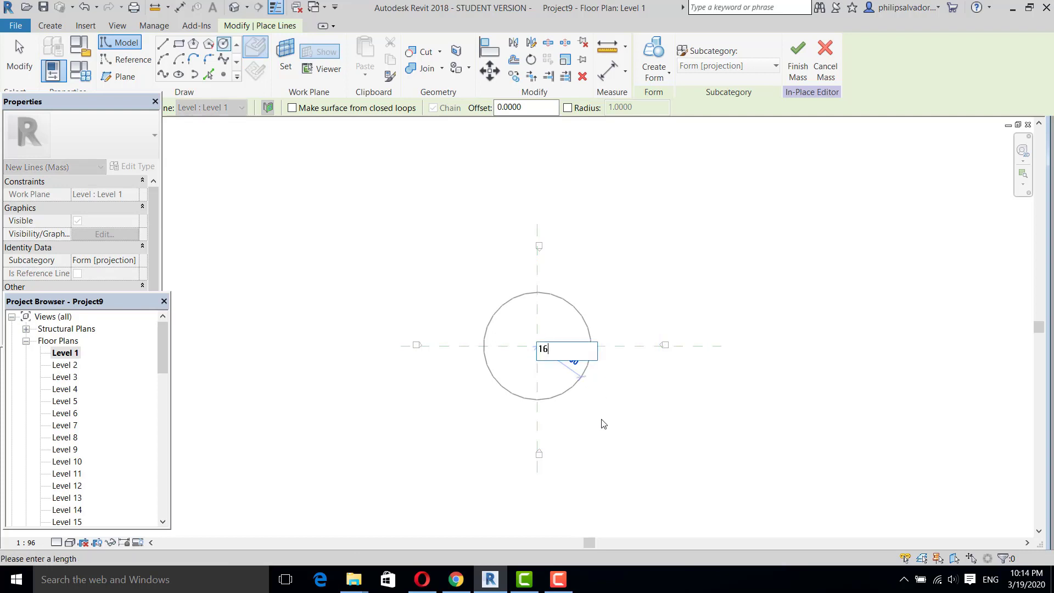
pyautogui.write('6')
pyautogui.press('Return')
pyautogui.press('Escape')
pyautogui.press('Escape')
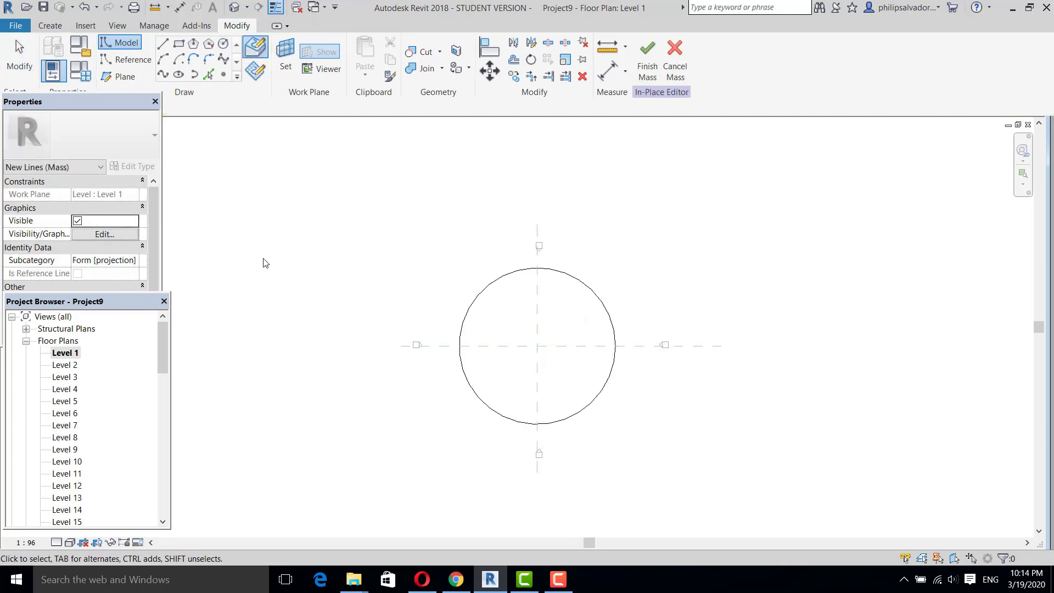
# Step: Open the Level 12 floor plan and set the Top of its view range to Unlimited
pyautogui.scroll(-1, 472, 327)
pyautogui.scroll(-1, 84, 435)
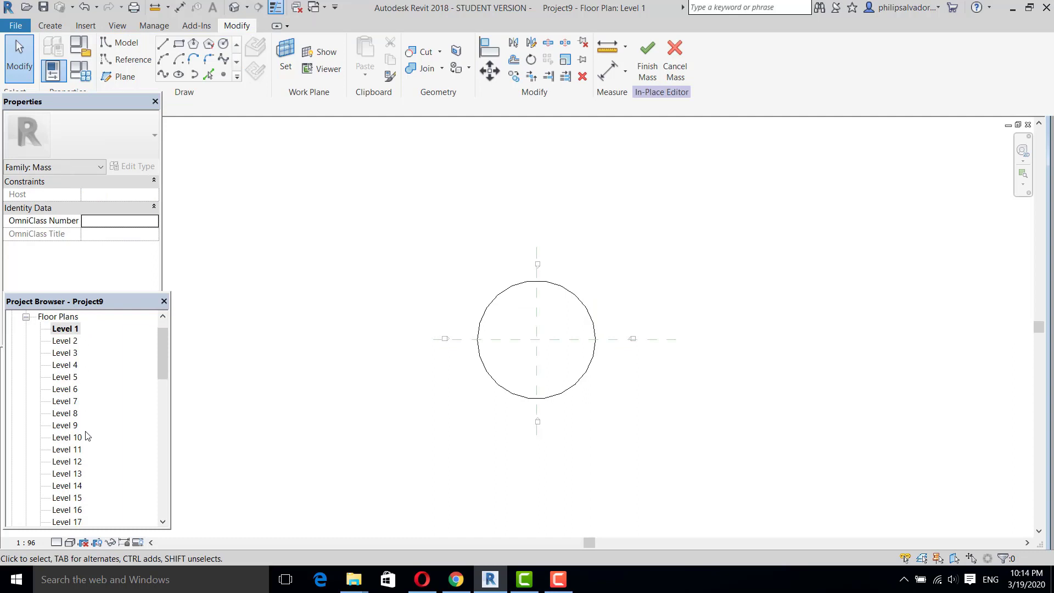
pyautogui.scroll(-2, 86, 436)
pyautogui.doubleClick(67, 413)
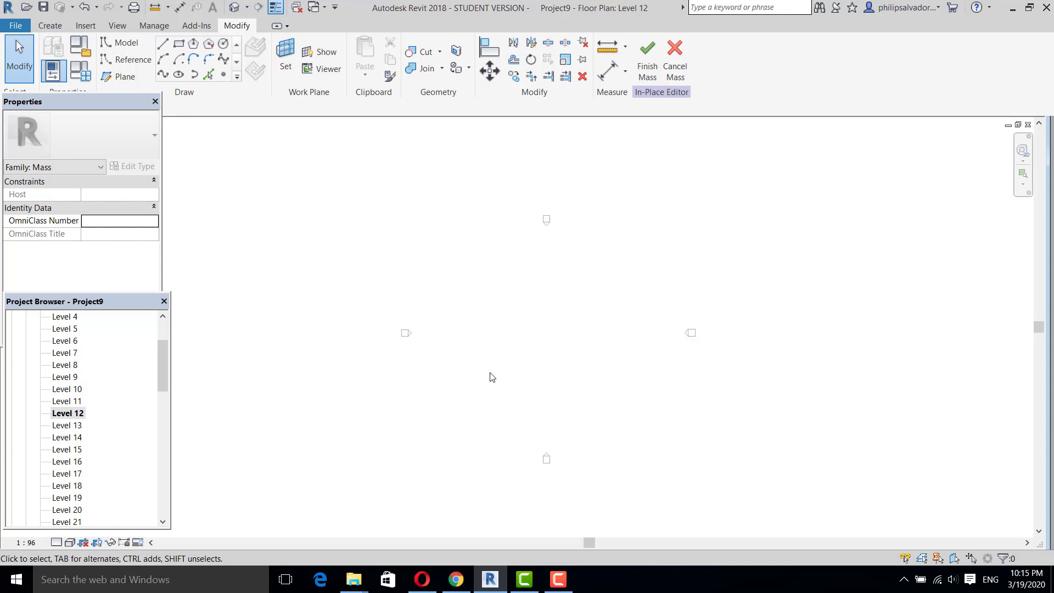
pyautogui.press('v')
pyautogui.press('r')
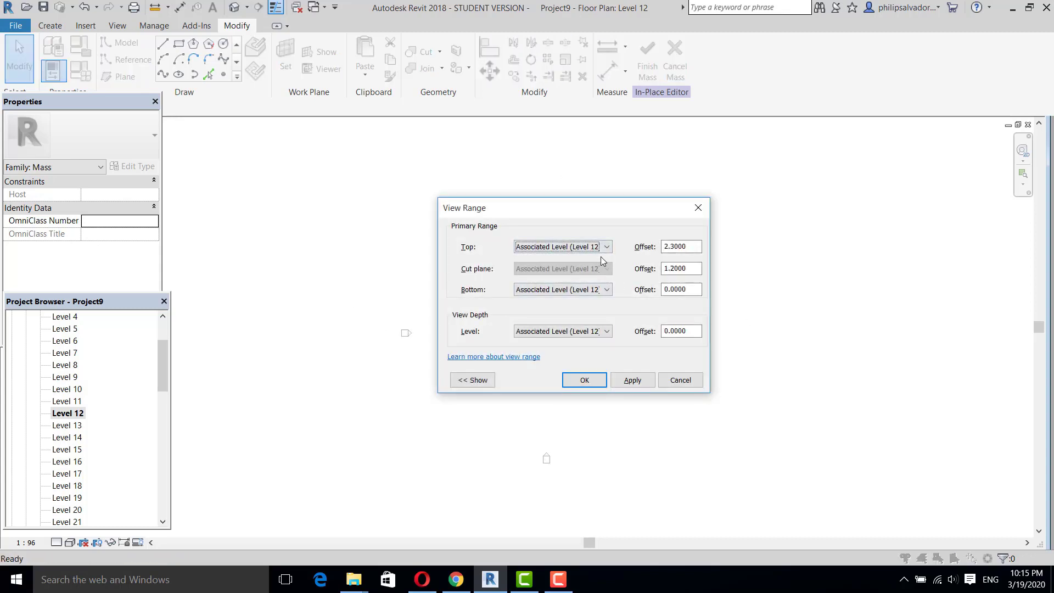
pyautogui.click(607, 247)
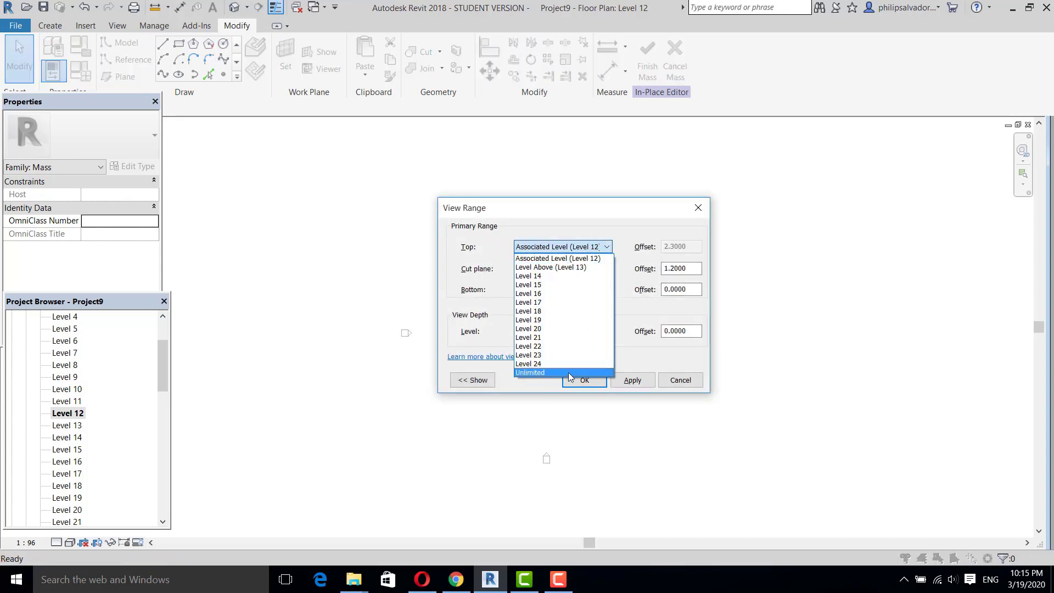
pyautogui.click(568, 372)
pyautogui.click(584, 380)
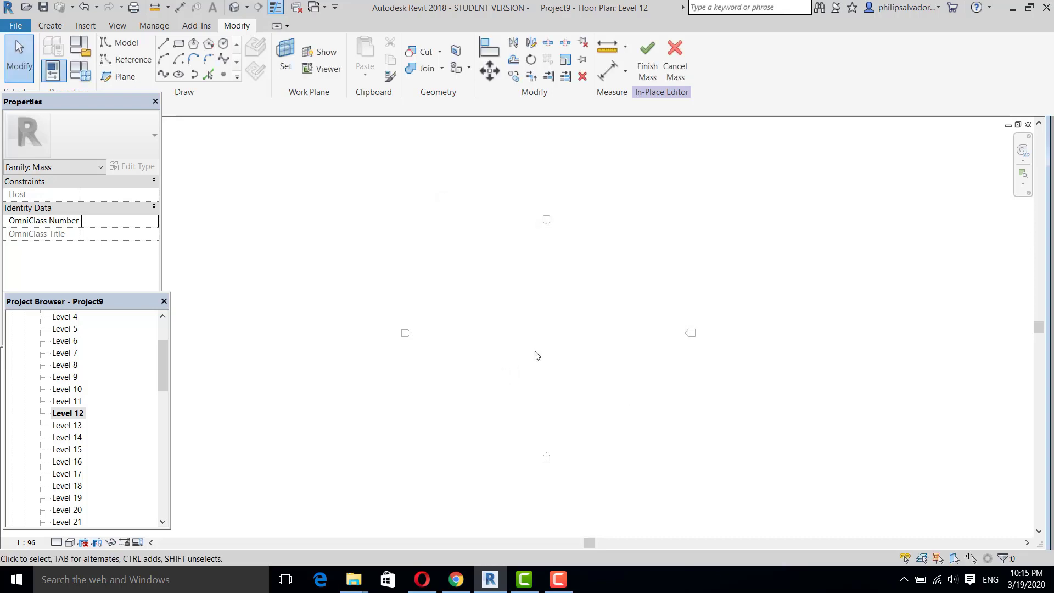
# Step: Set the Bottom and View Depth of the Level 12 view range to Unlimited
pyautogui.press('v')
pyautogui.press('r')
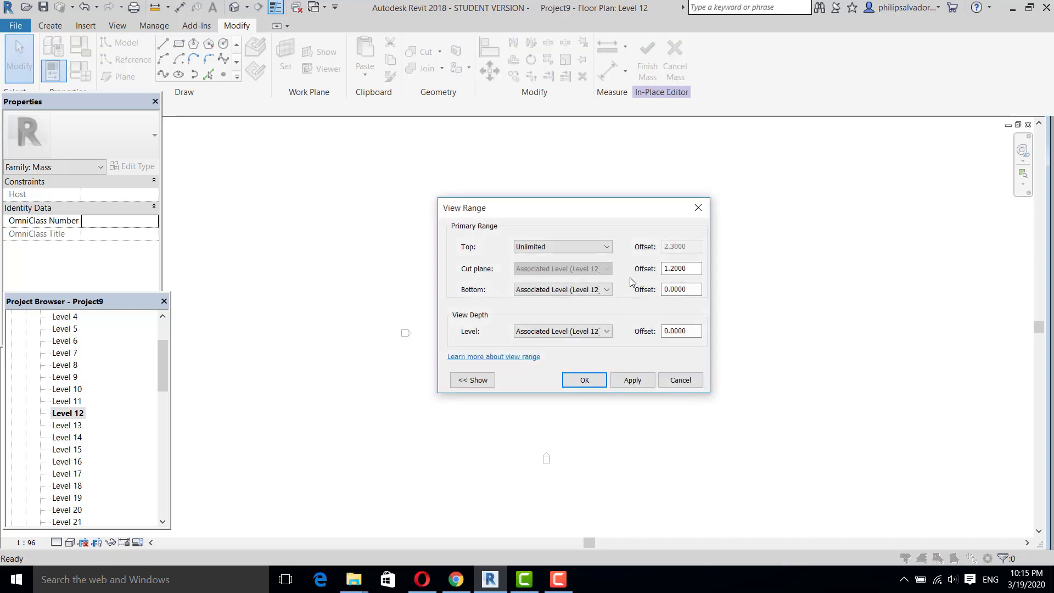
pyautogui.click(607, 290)
pyautogui.click(535, 406)
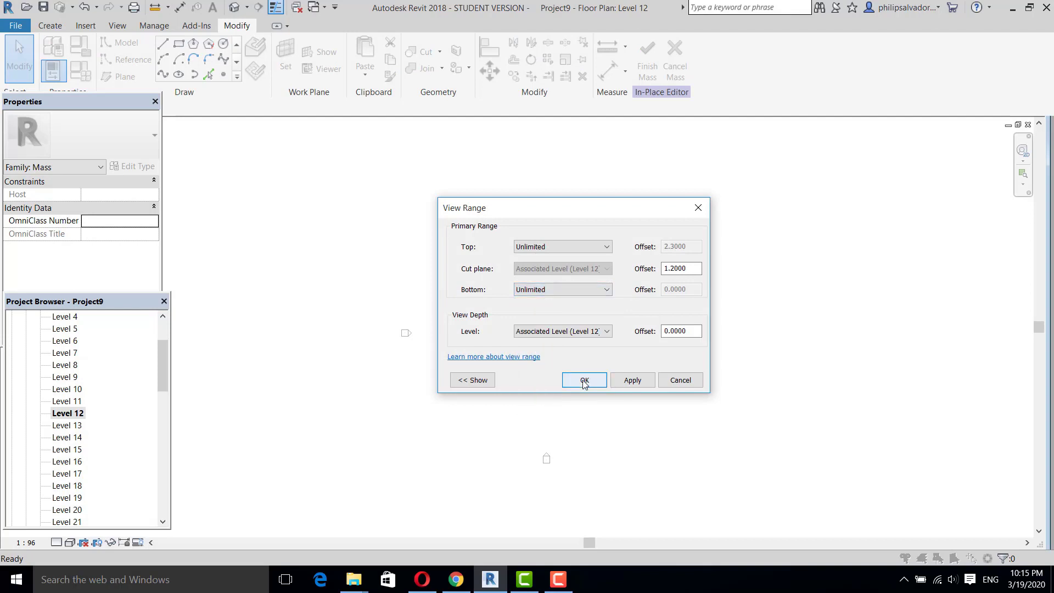
pyautogui.click(607, 331)
pyautogui.click(636, 363)
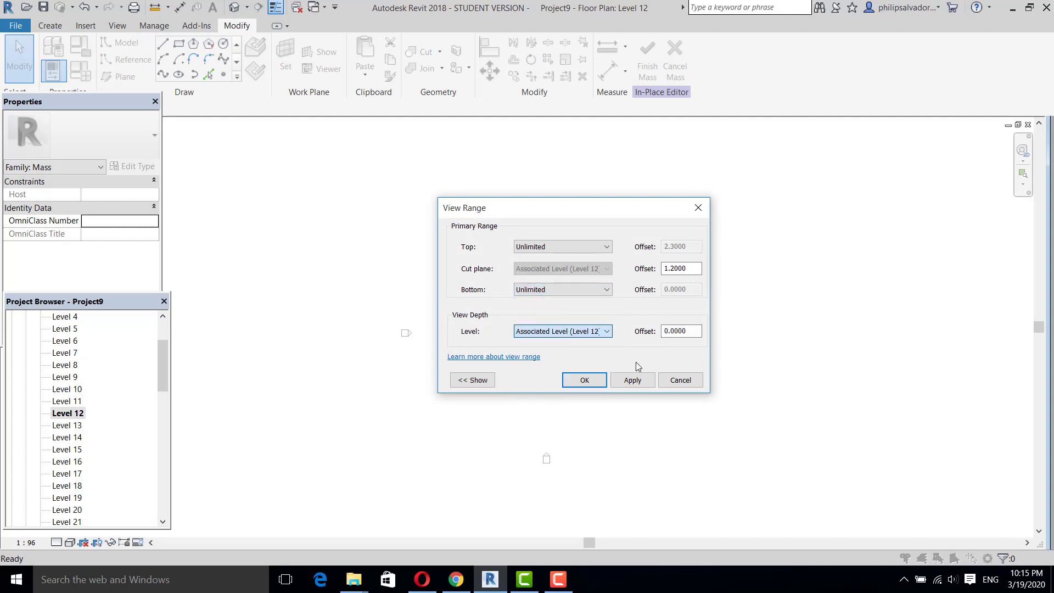
pyautogui.click(631, 380)
pyautogui.click(611, 297)
pyautogui.click(604, 331)
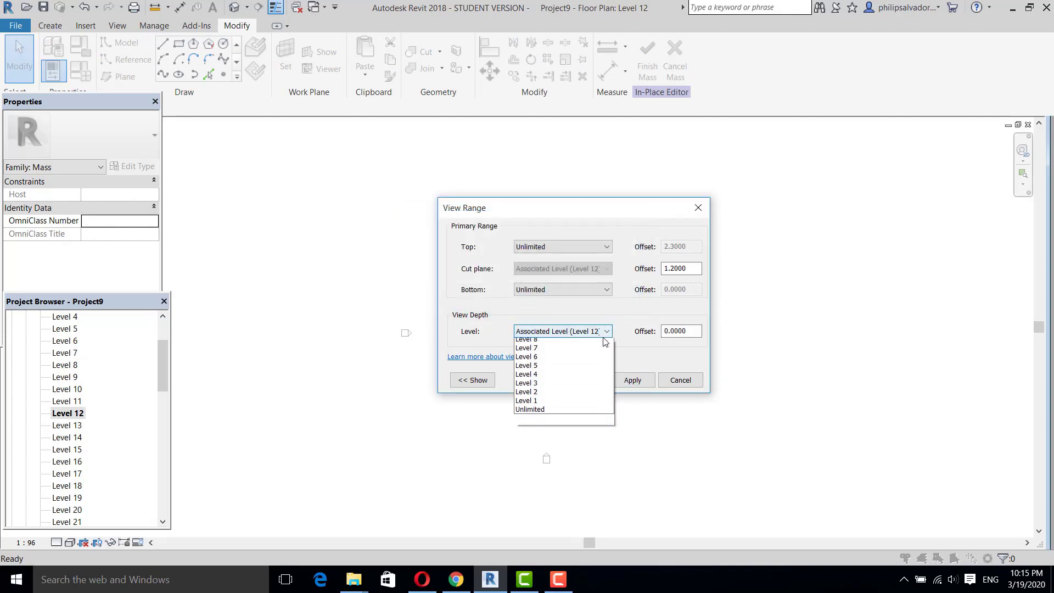
pyautogui.click(545, 449)
pyautogui.click(631, 380)
pyautogui.click(588, 380)
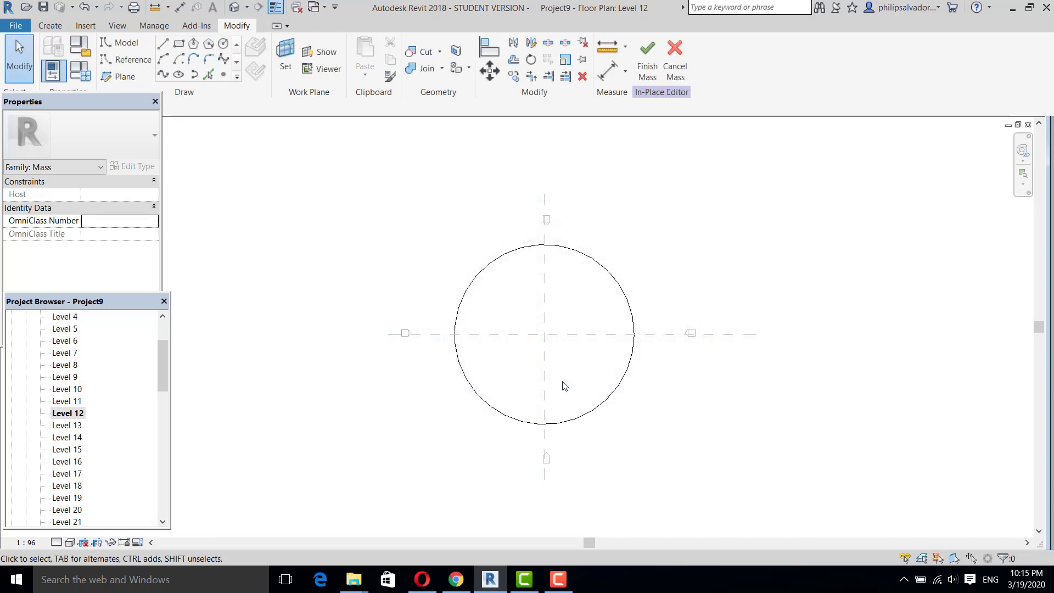
# Step: Draw a circle with a radius of about 14 m on Level 12, concentric with the Level 1 circle
pyautogui.scroll(1, 521, 345)
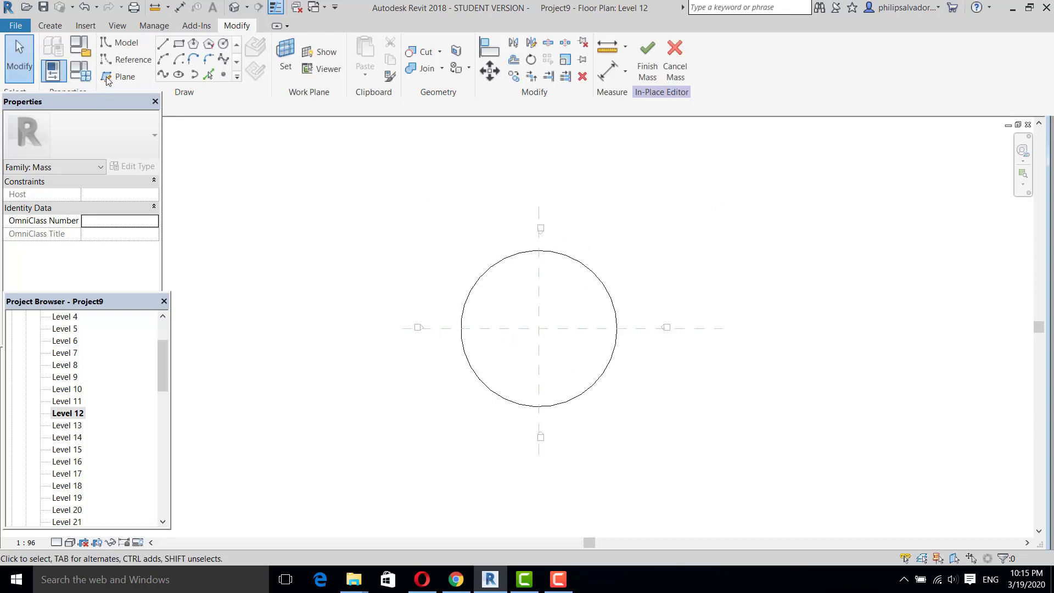
pyautogui.click(223, 45)
pyautogui.click(540, 329)
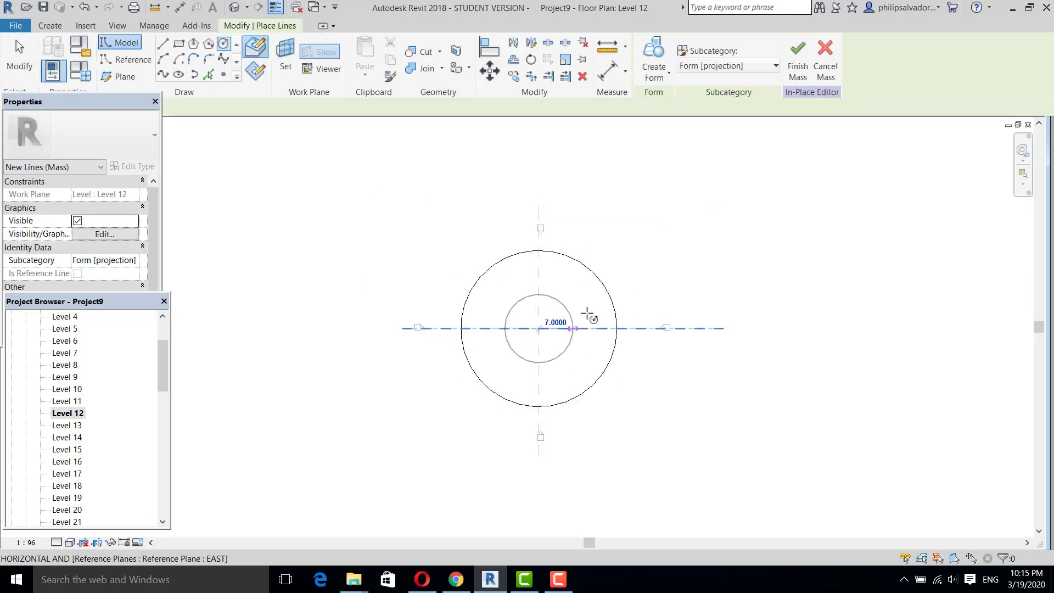
pyautogui.click(579, 273)
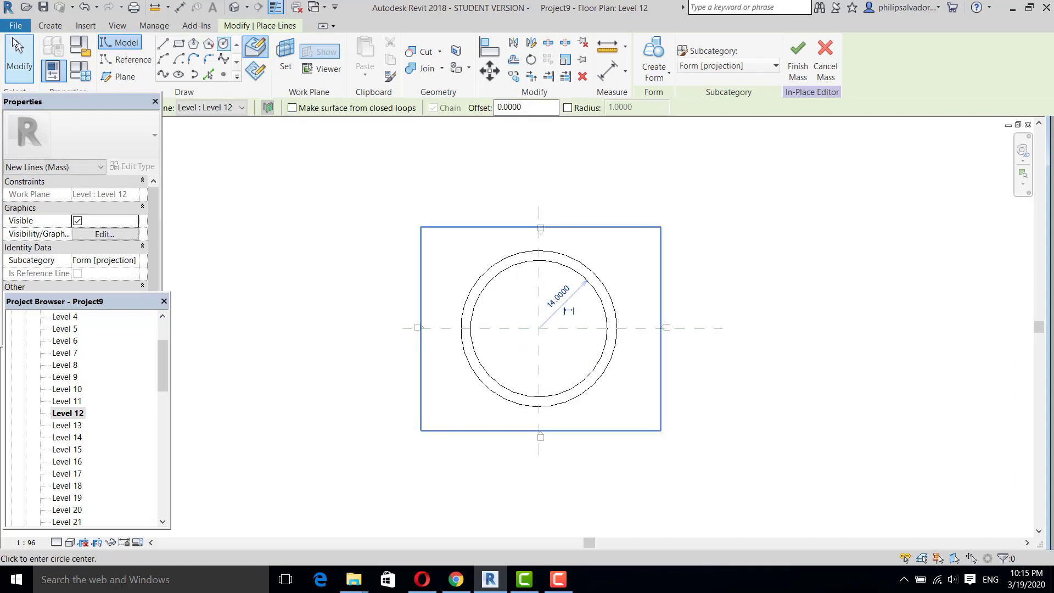
pyautogui.press('Escape')
pyautogui.press('Escape')
# Step: Collapse the ceiling plans in the project tree and open the Level 24 floor plan
pyautogui.scroll(-2, 297, 315)
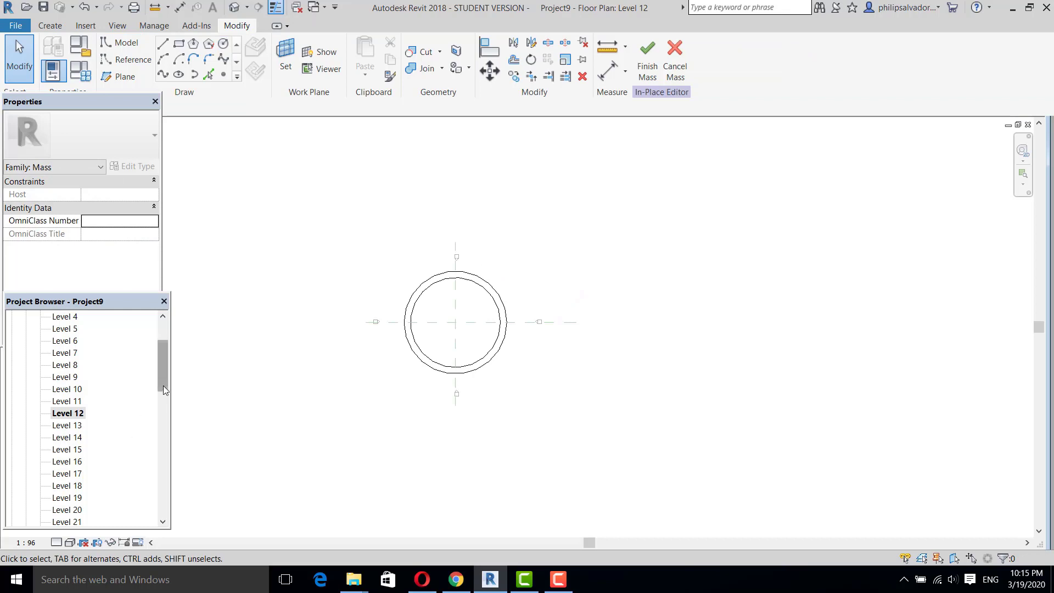
pyautogui.moveTo(163, 390); pyautogui.dragTo(166, 415)
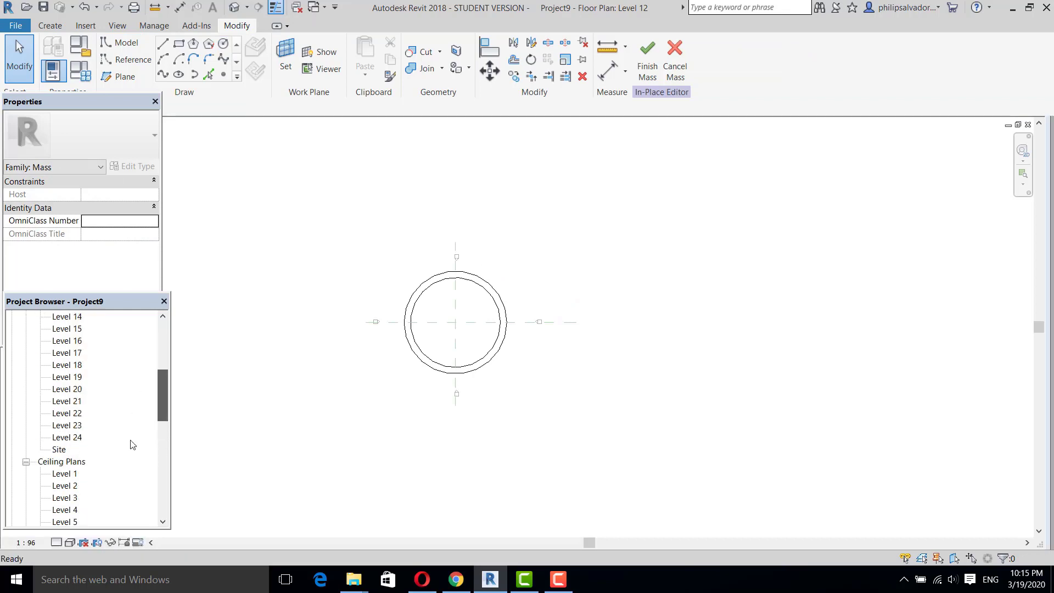
pyautogui.click(26, 463)
pyautogui.doubleClick(68, 437)
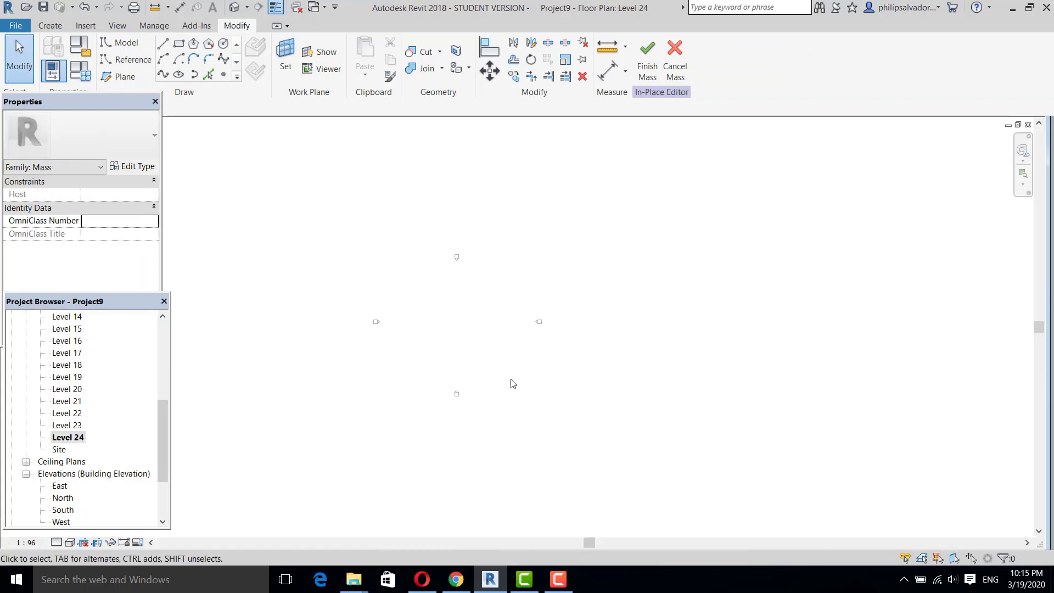
pyautogui.scroll(1, 454, 348)
pyautogui.press('v')
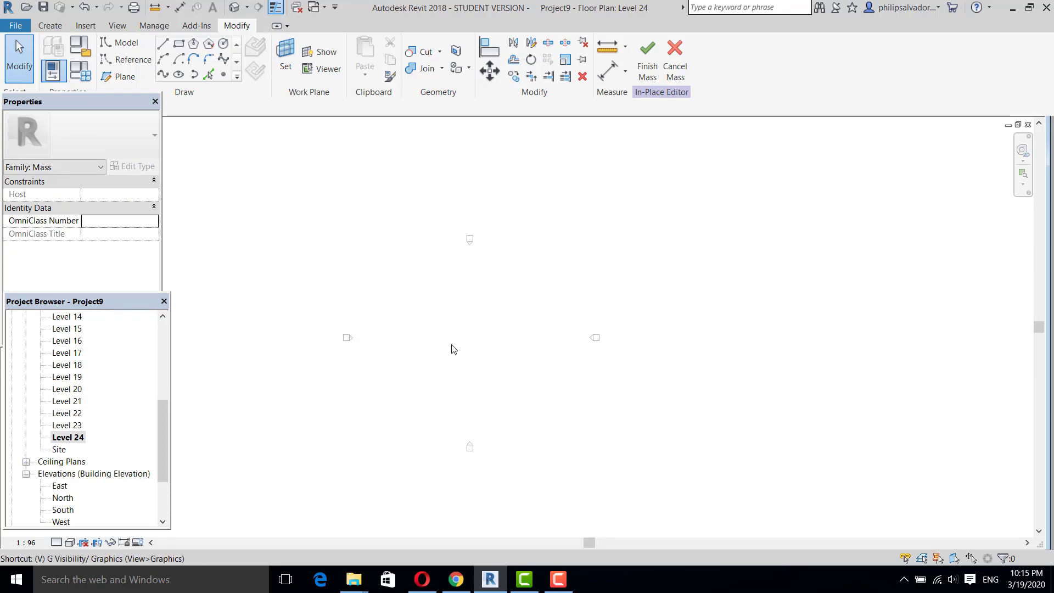
pyautogui.press('v')
pyautogui.press('g')
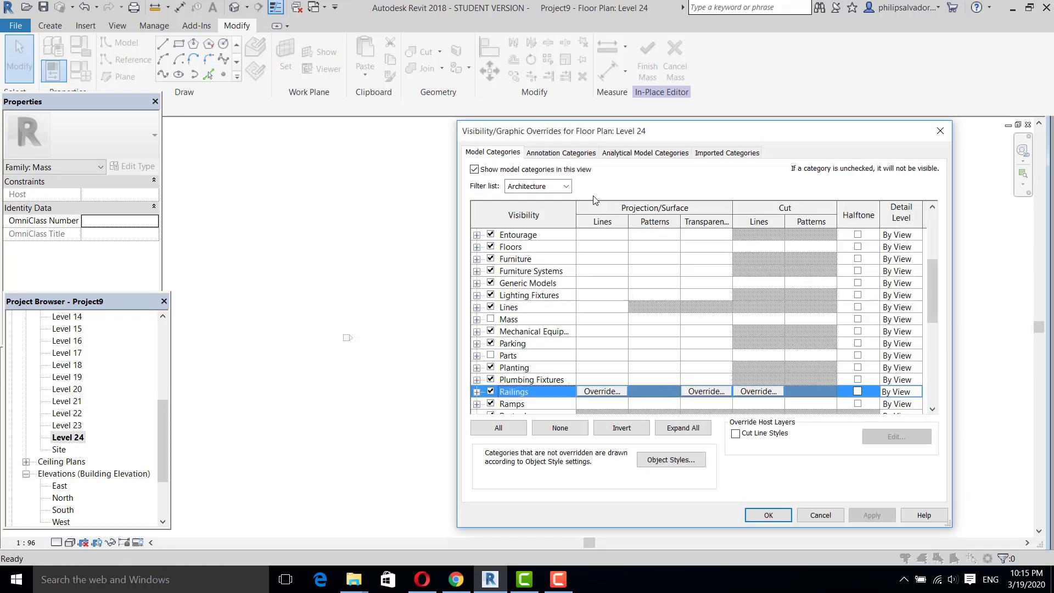
pyautogui.click(939, 137)
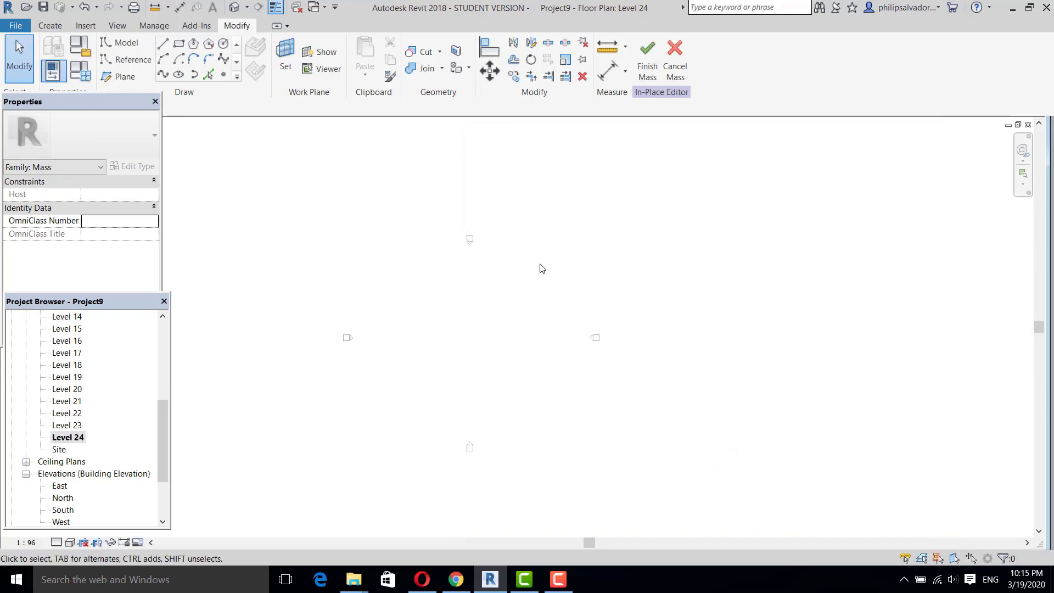
# Step: Set the Top, Bottom and View Depth of the Level 24 view range to Unlimited
pyautogui.press('v')
pyautogui.press('r')
pyautogui.click(607, 247)
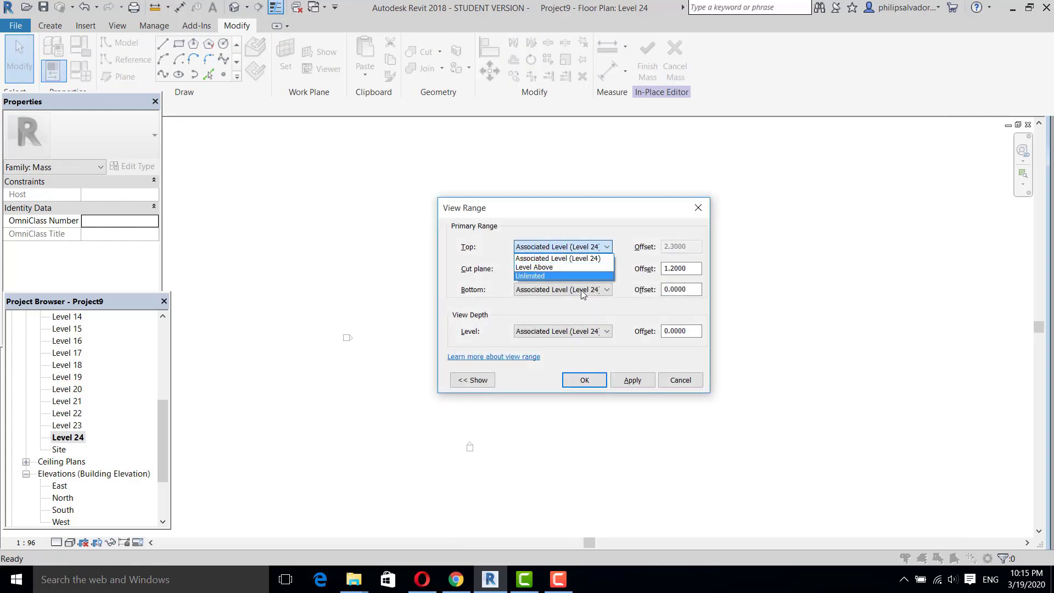
pyautogui.click(579, 277)
pyautogui.click(607, 290)
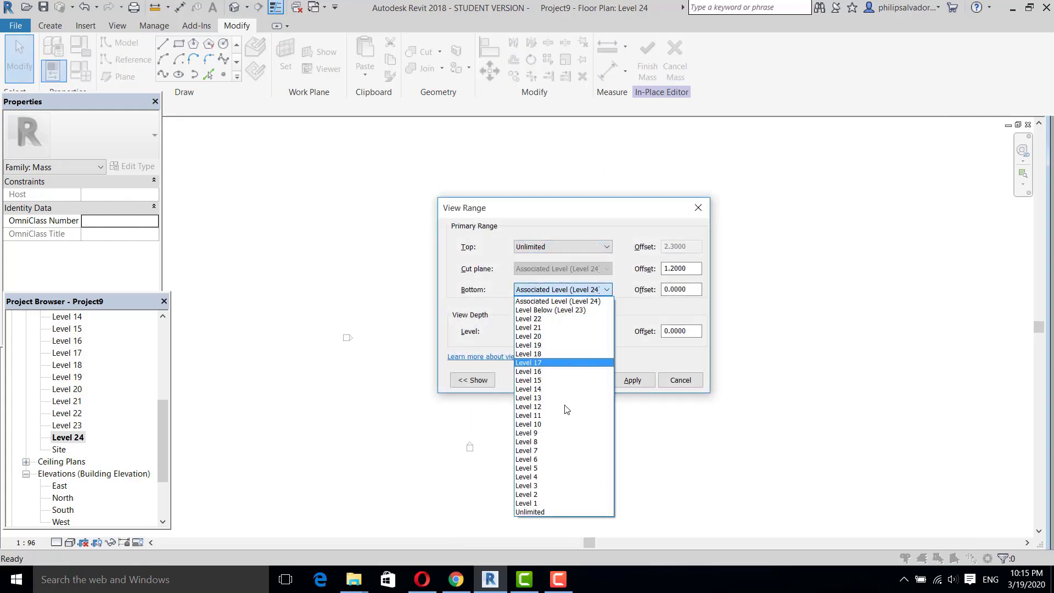
pyautogui.click(538, 515)
pyautogui.click(607, 331)
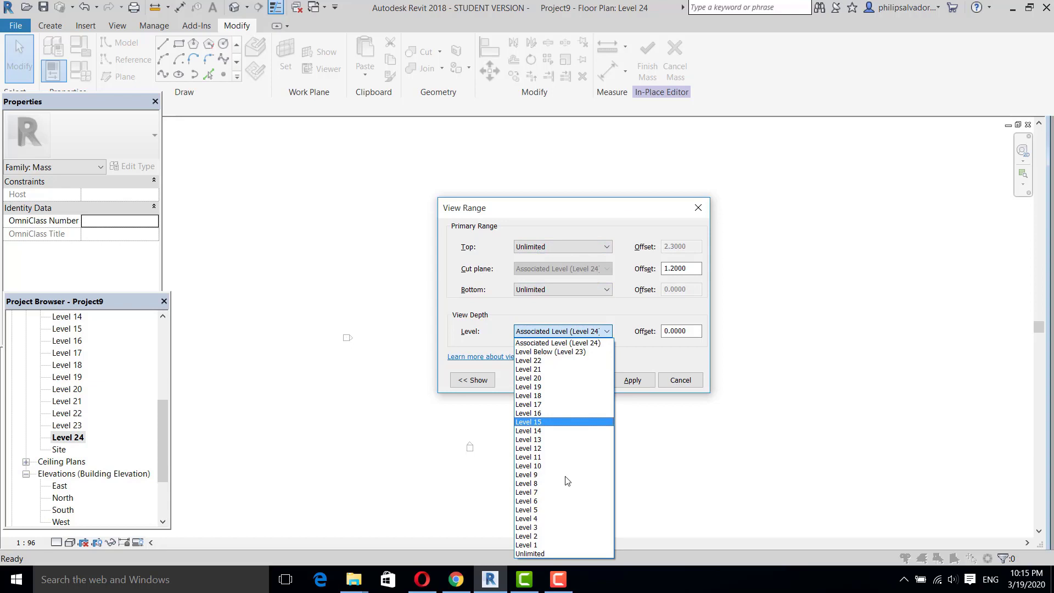
pyautogui.click(542, 549)
pyautogui.click(615, 383)
pyautogui.click(583, 380)
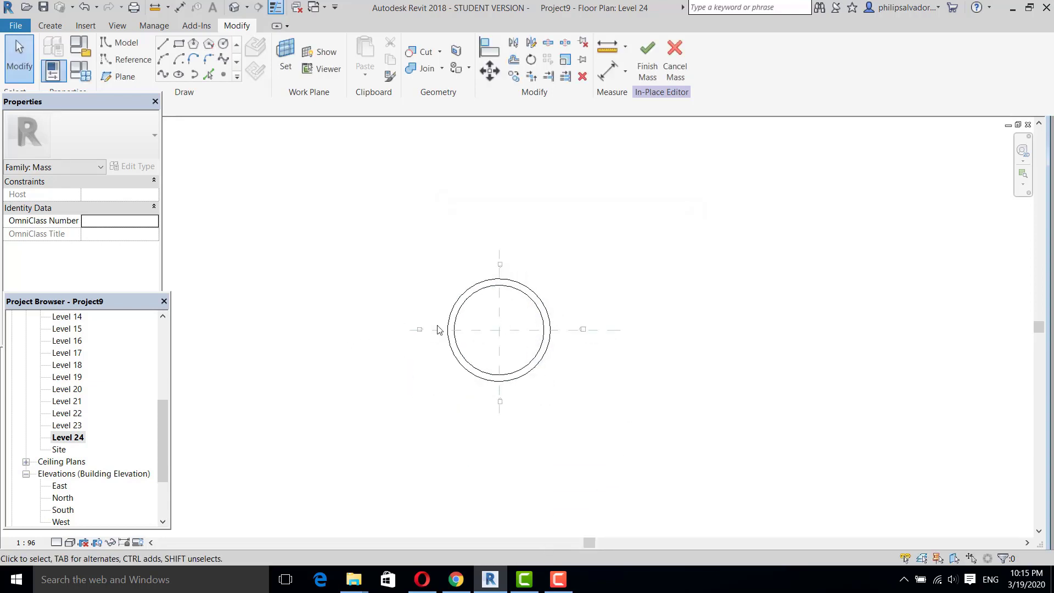
# Step: Draw a circle with a radius of about 16 m on Level 24, concentric with the circles below
pyautogui.click(224, 45)
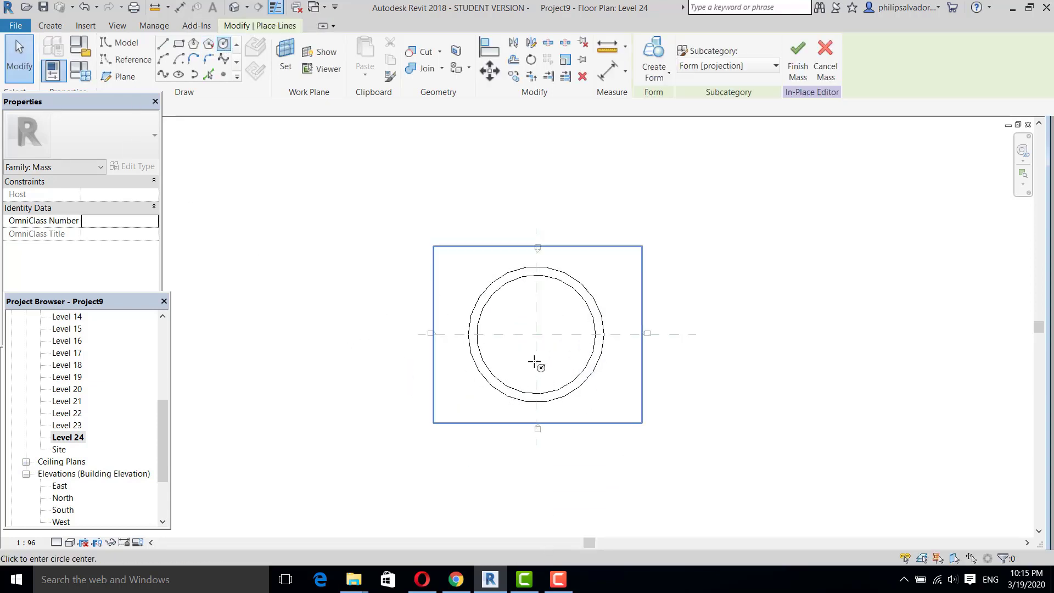
pyautogui.click(536, 334)
pyautogui.scroll(3, 536, 283)
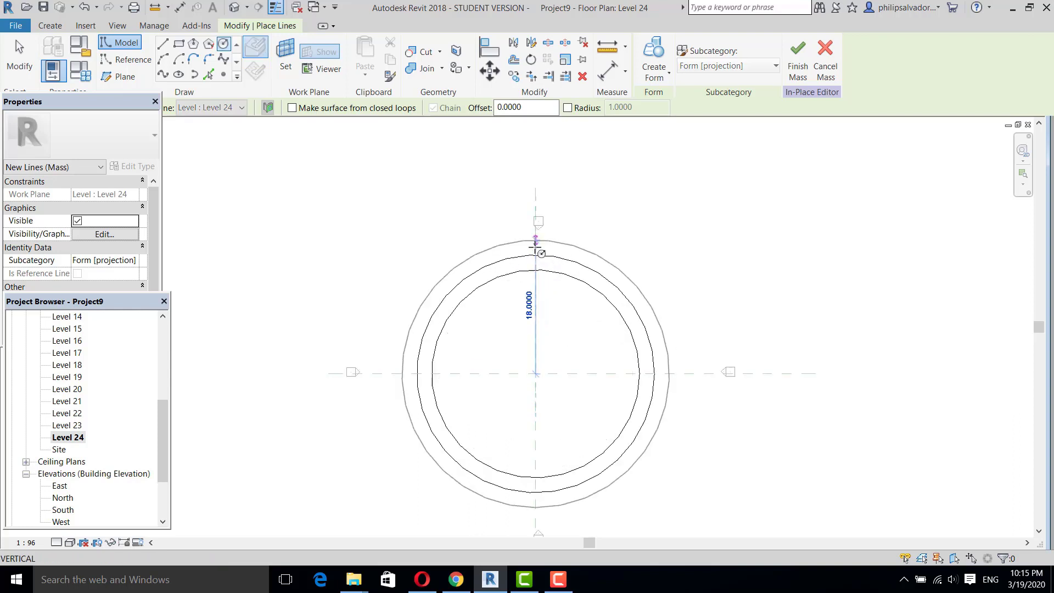
pyautogui.click(535, 254)
pyautogui.press('Escape')
pyautogui.press('Escape')
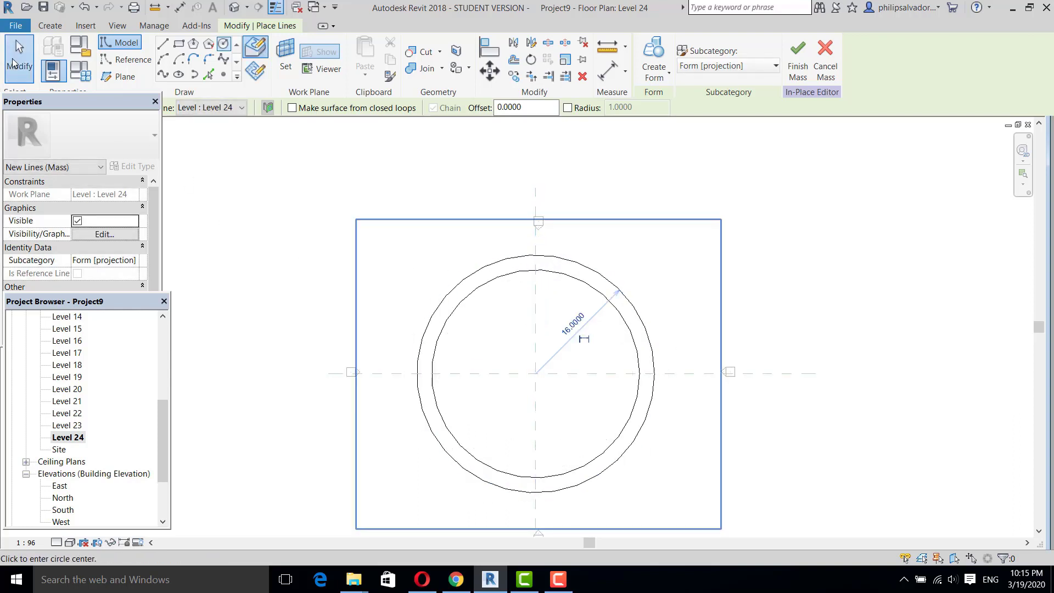
# Step: Check the positions of the three circles in the 3D view and against the levels in the South elevation
pyautogui.click(235, 6)
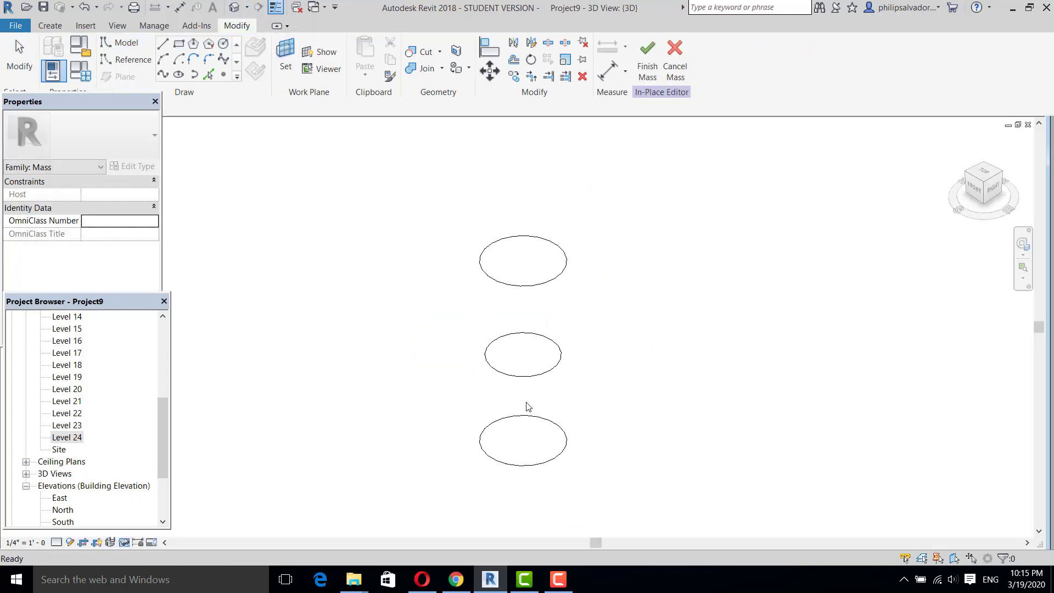
pyautogui.scroll(-1, 527, 406)
pyautogui.scroll(-2, 417, 324)
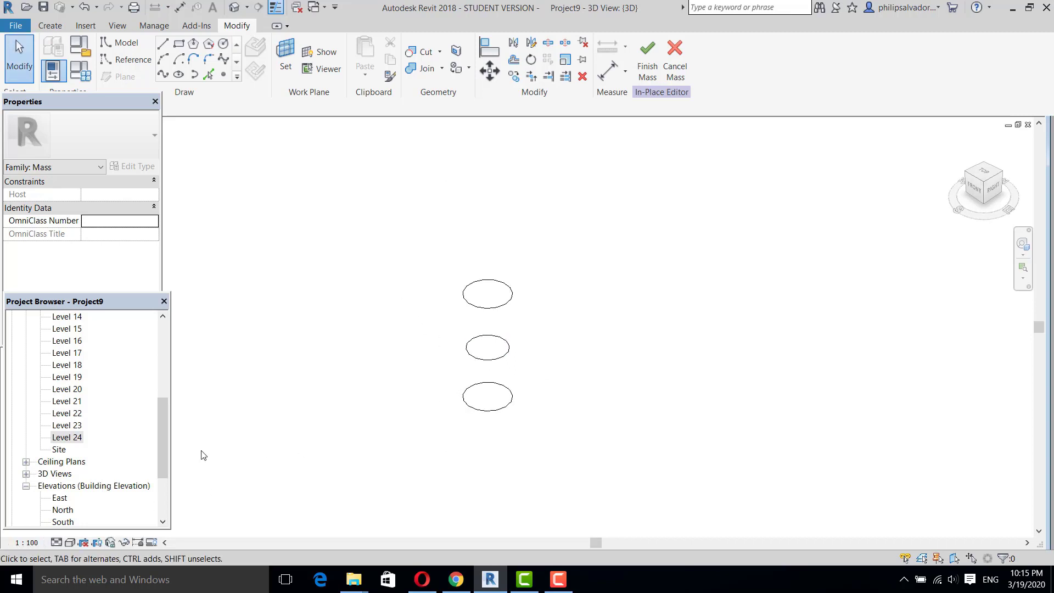
pyautogui.doubleClick(68, 520)
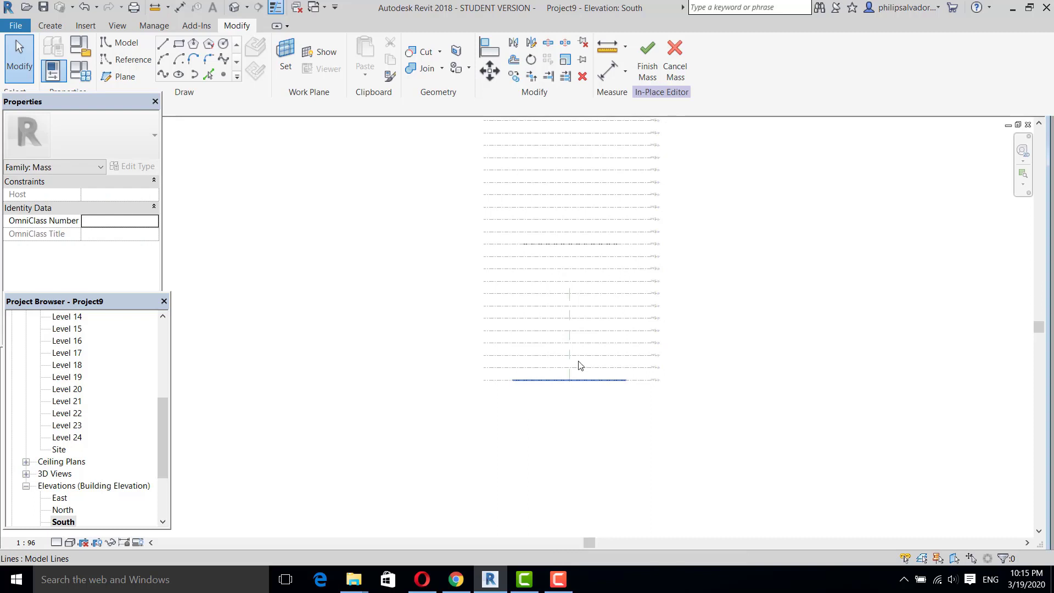
pyautogui.scroll(-3, 578, 280)
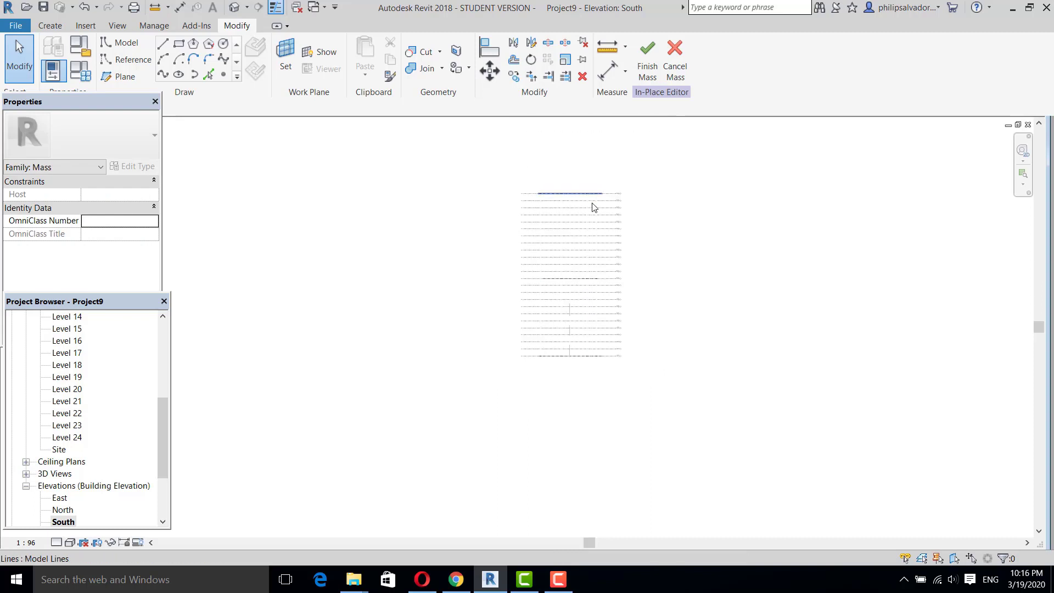
pyautogui.scroll(3, 583, 279)
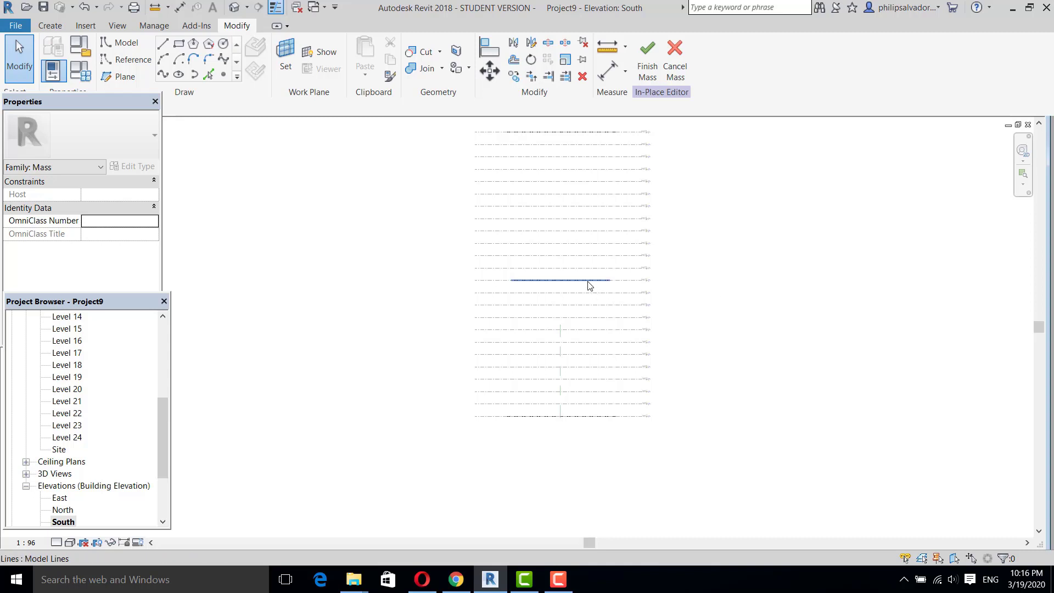
pyautogui.scroll(-2, 382, 376)
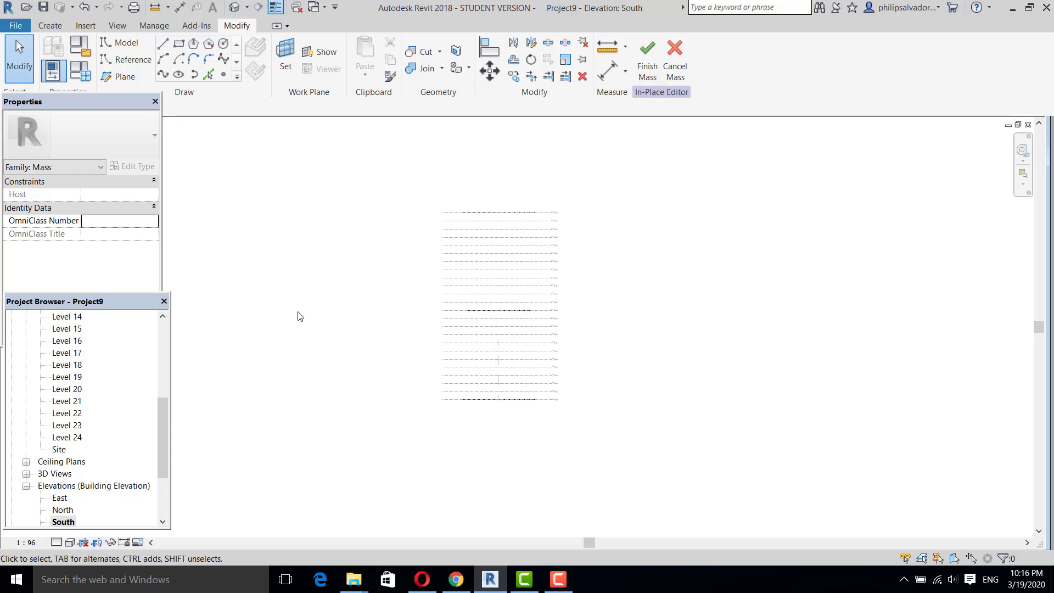
# Step: Copy the smaller middle circle to the clipboard from the Level 12 floor plan, and delete the original
pyautogui.scroll(2, 80, 360)
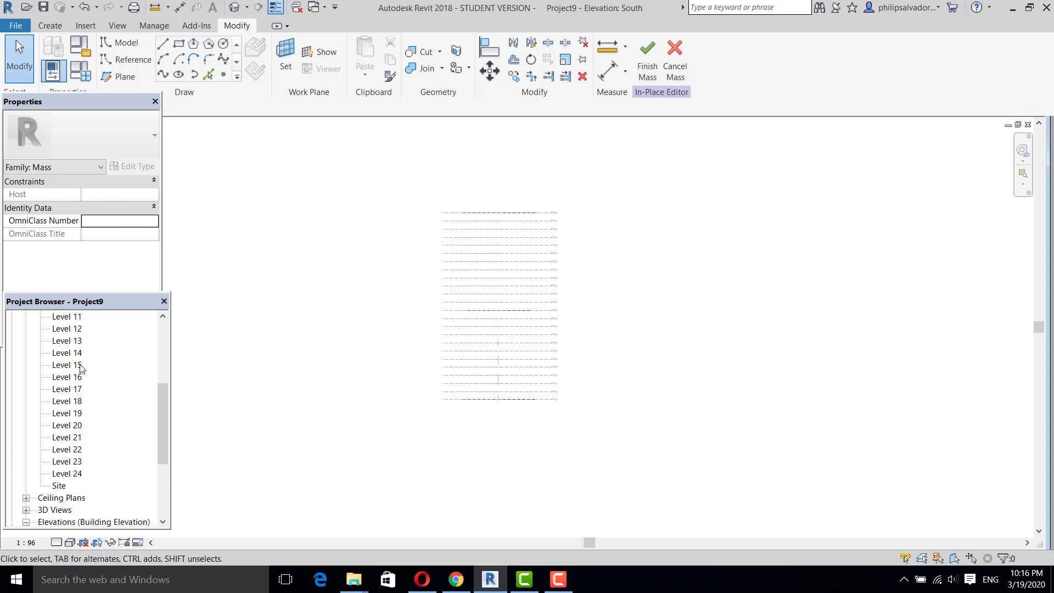
pyautogui.click(81, 365)
pyautogui.doubleClick(81, 365)
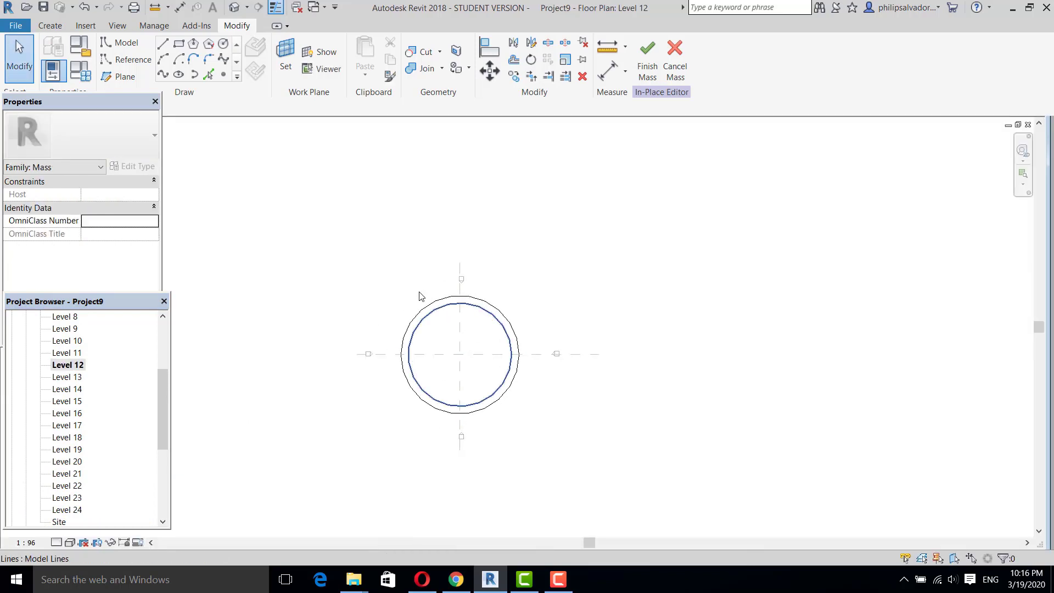
pyautogui.click(420, 297)
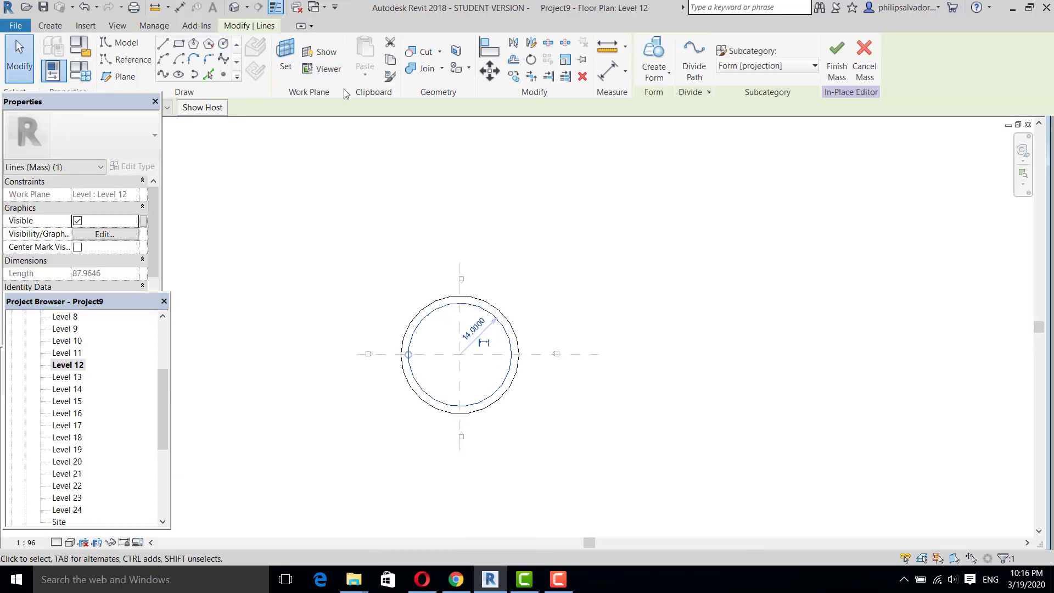
pyautogui.click(396, 66)
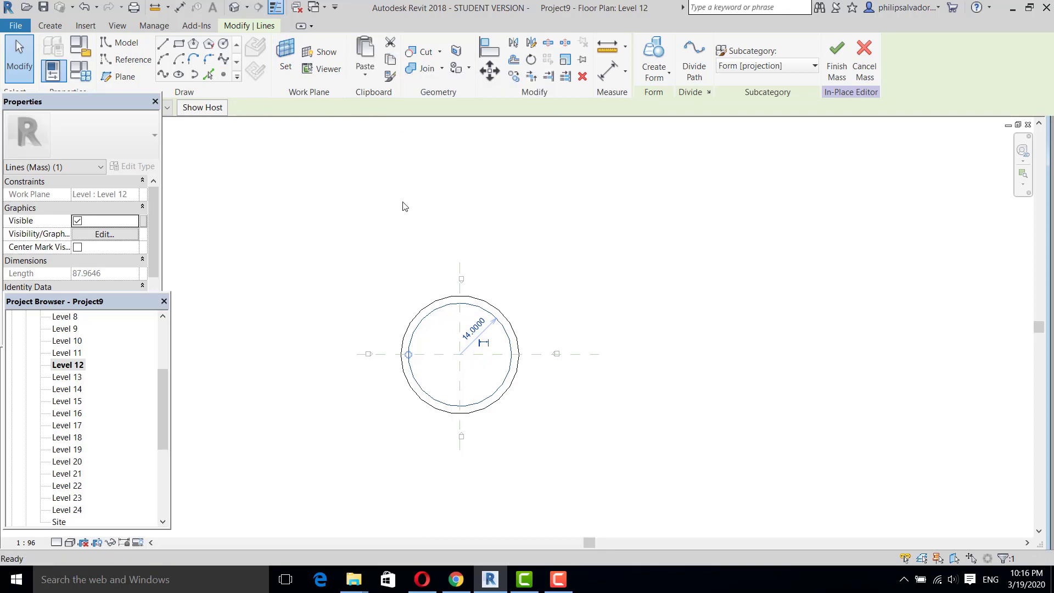
pyautogui.press('Delete')
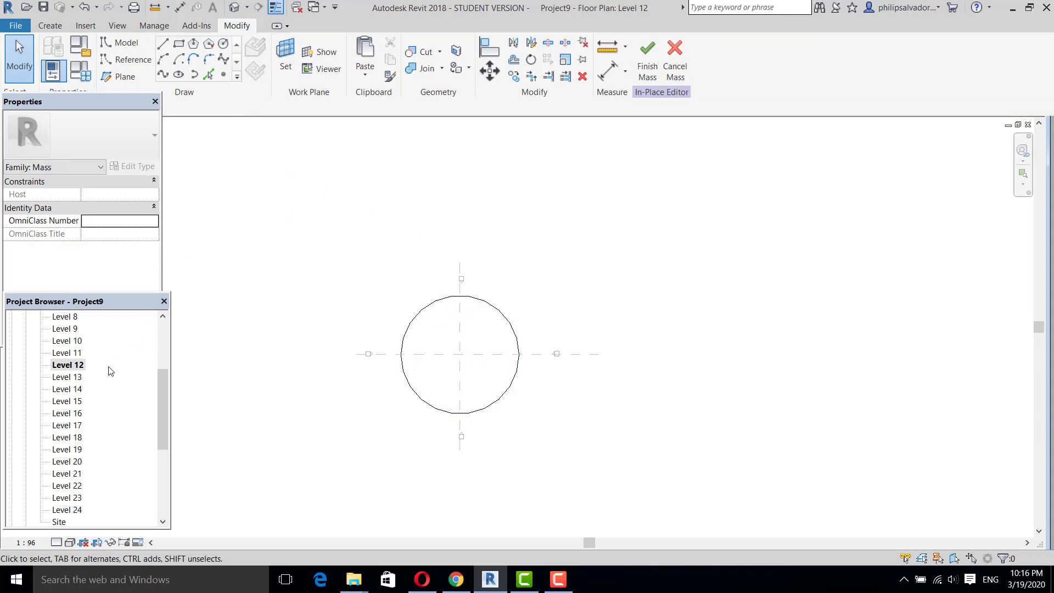
# Step: Paste the copied circle into the Level 14 floor plan, aligned to the current view
pyautogui.doubleClick(81, 390)
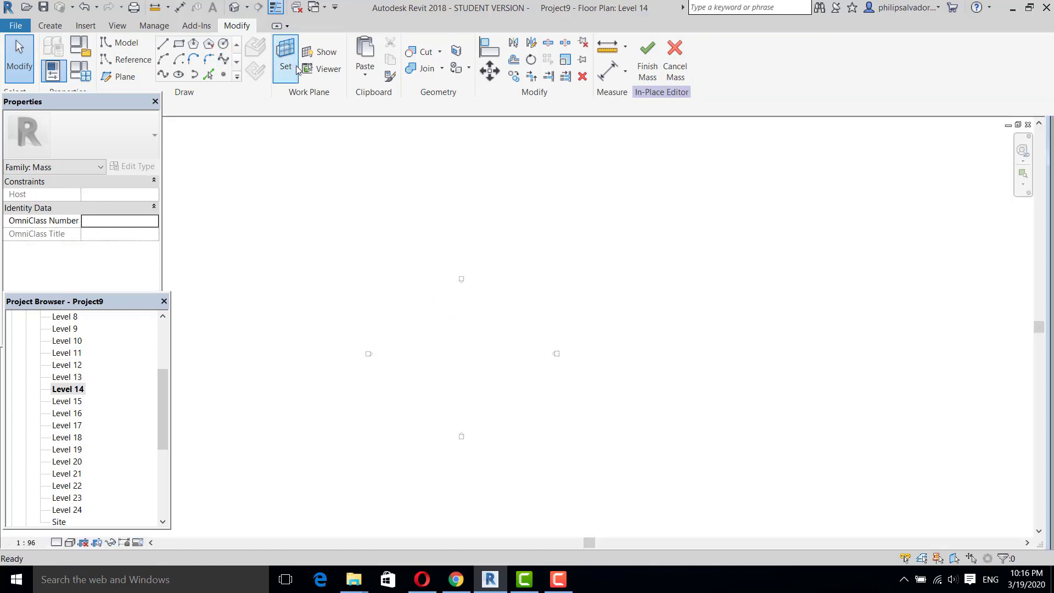
pyautogui.click(364, 75)
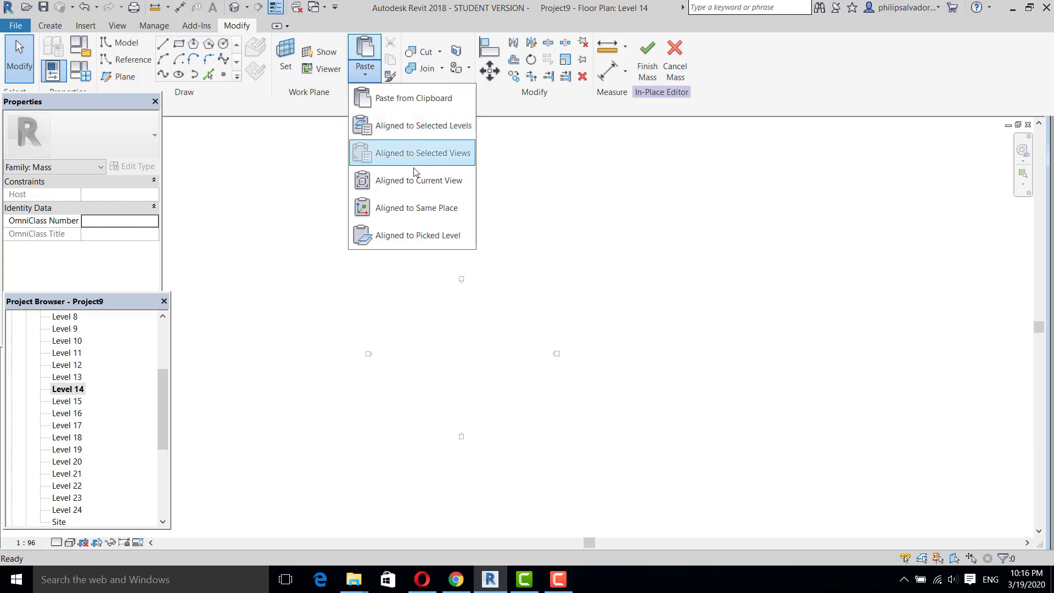
pyautogui.click(425, 201)
pyautogui.click(616, 244)
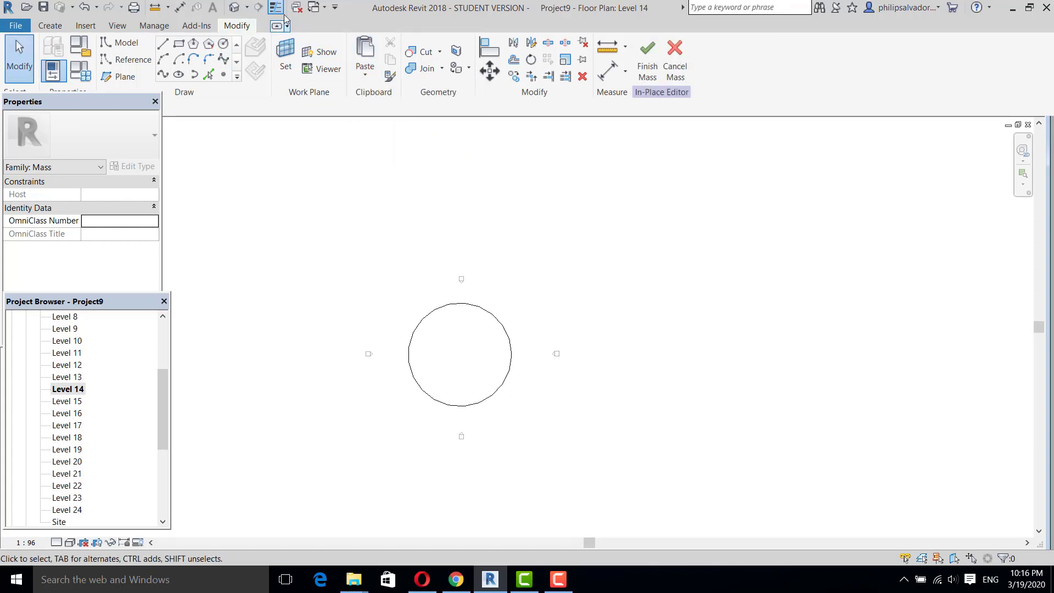
# Step: Create a solid form from the three circles on Levels 1, 14 and 24, working in the South elevation
pyautogui.moveTo(160, 407); pyautogui.dragTo(160, 489)
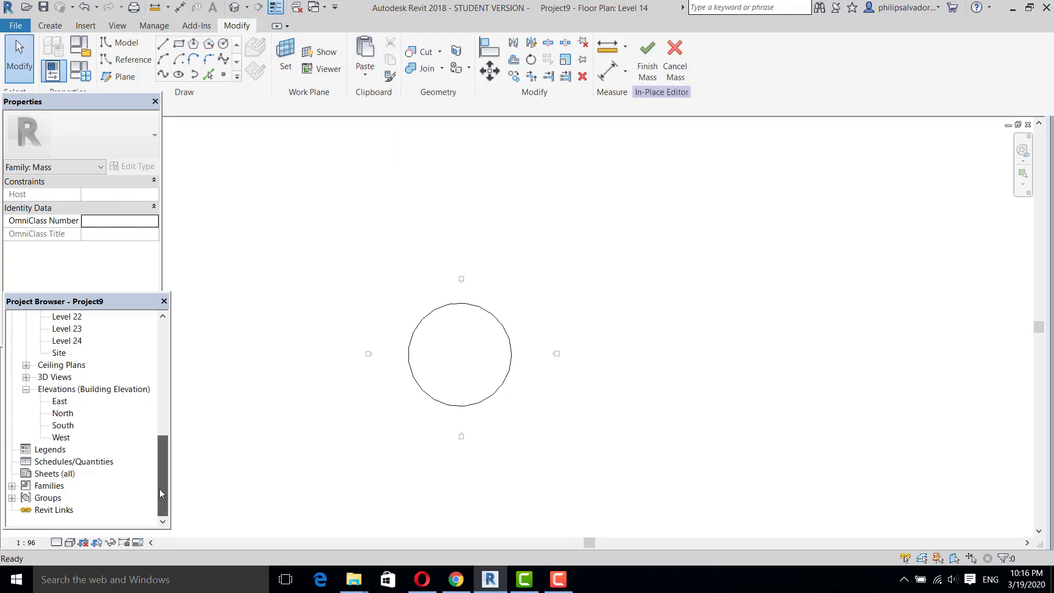
pyautogui.doubleClick(63, 425)
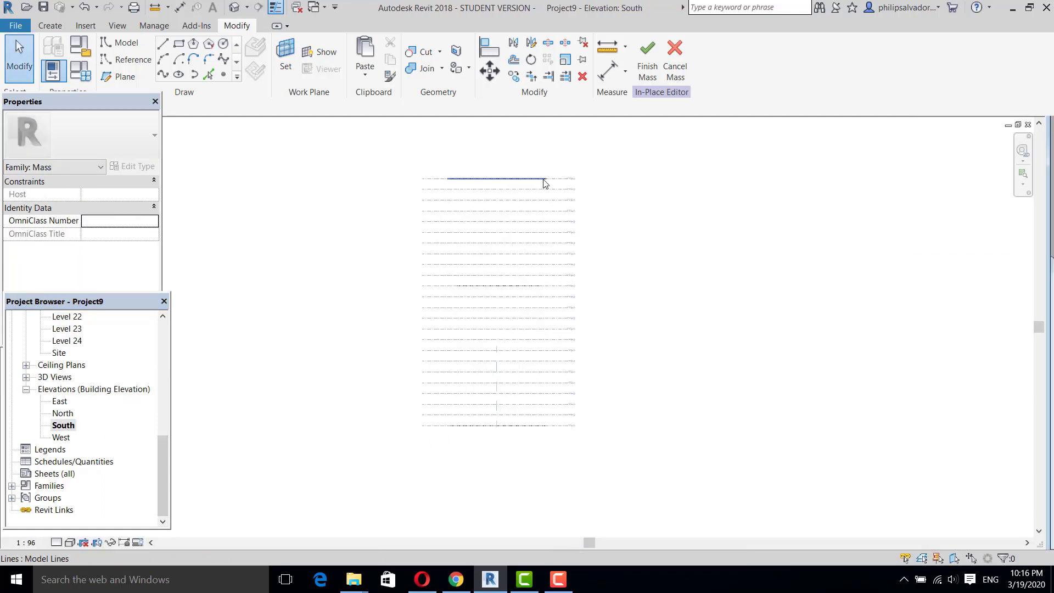
pyautogui.click(543, 179)
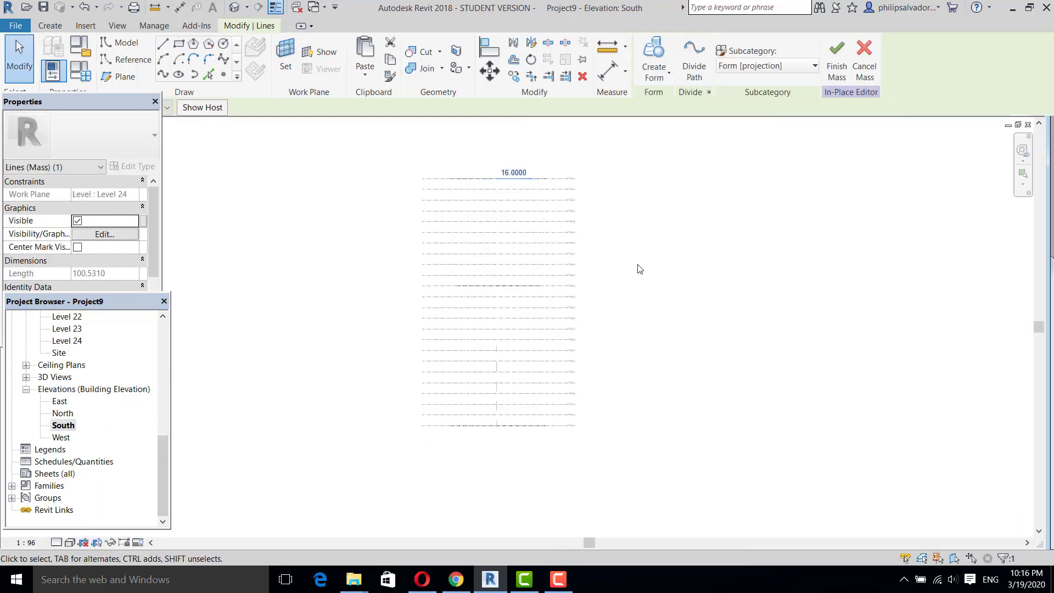
pyautogui.click(454, 149)
pyautogui.moveTo(427, 139); pyautogui.dragTo(567, 452)
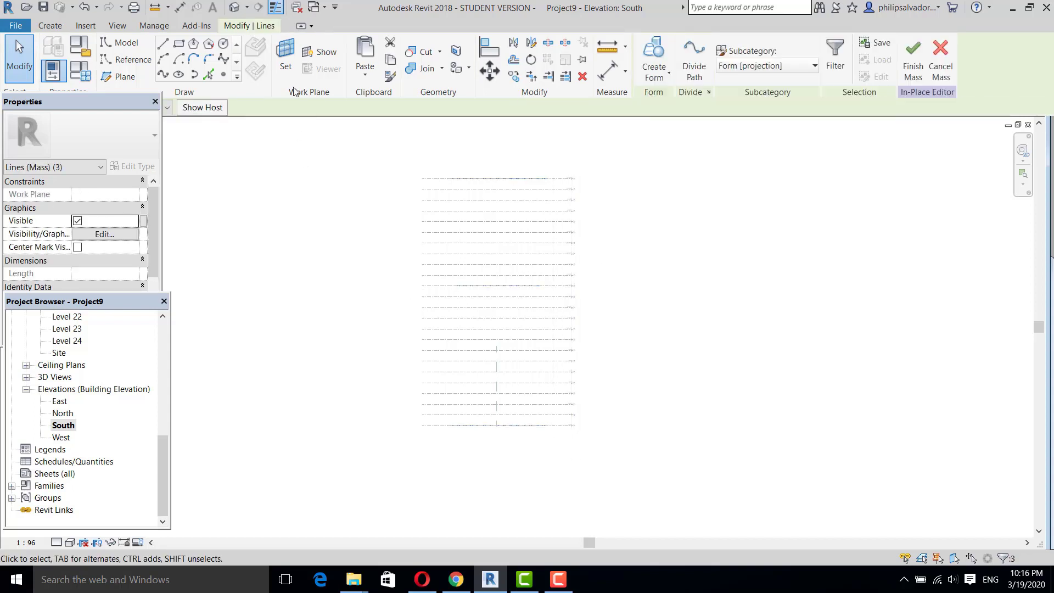
pyautogui.click(668, 80)
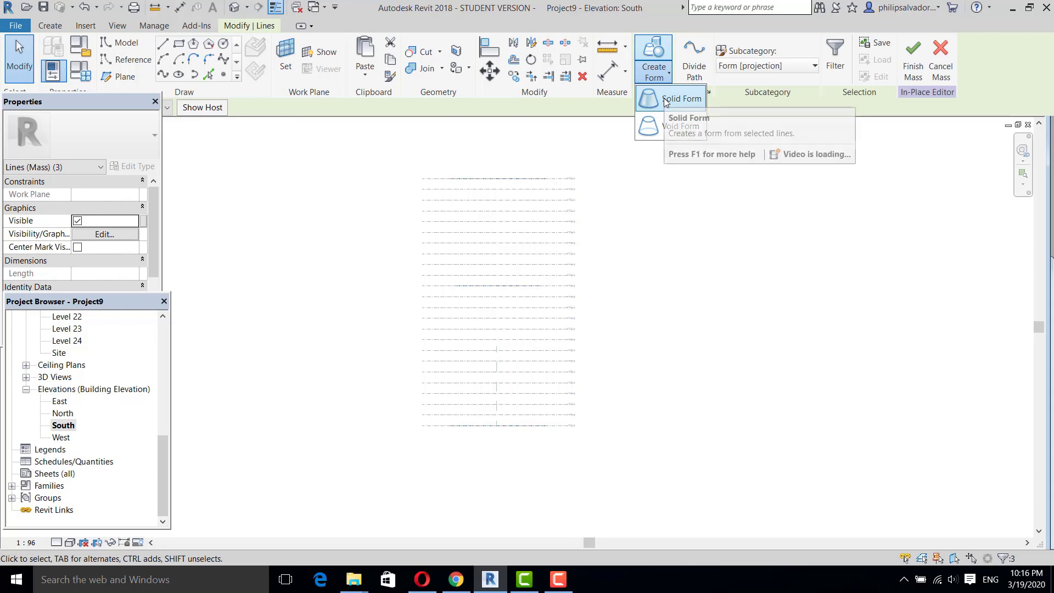
pyautogui.click(665, 98)
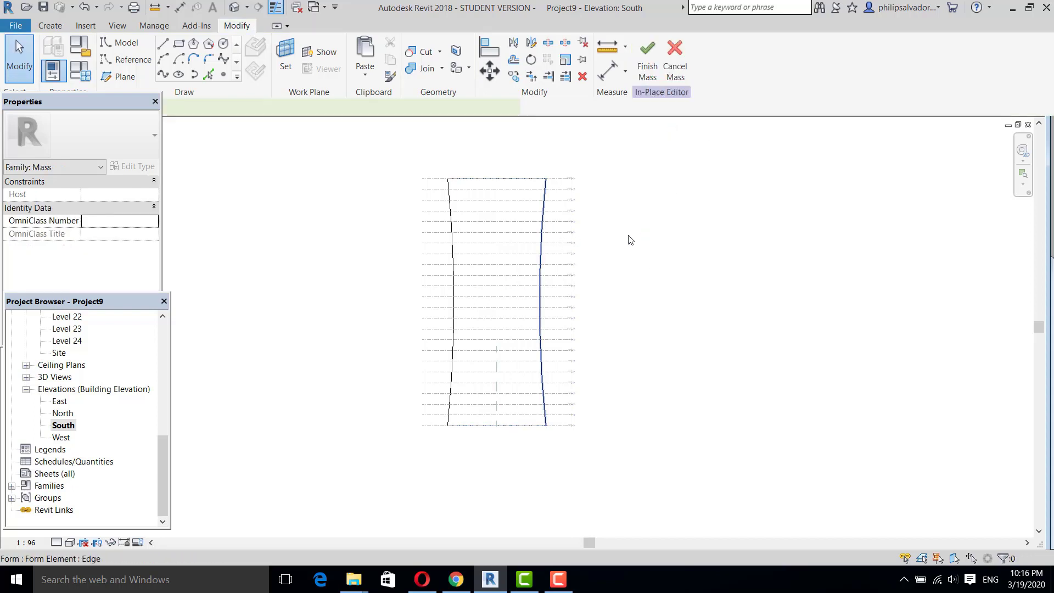
# Step: Select the whole form in the South elevation and finish the in-place mass
pyautogui.click(510, 179)
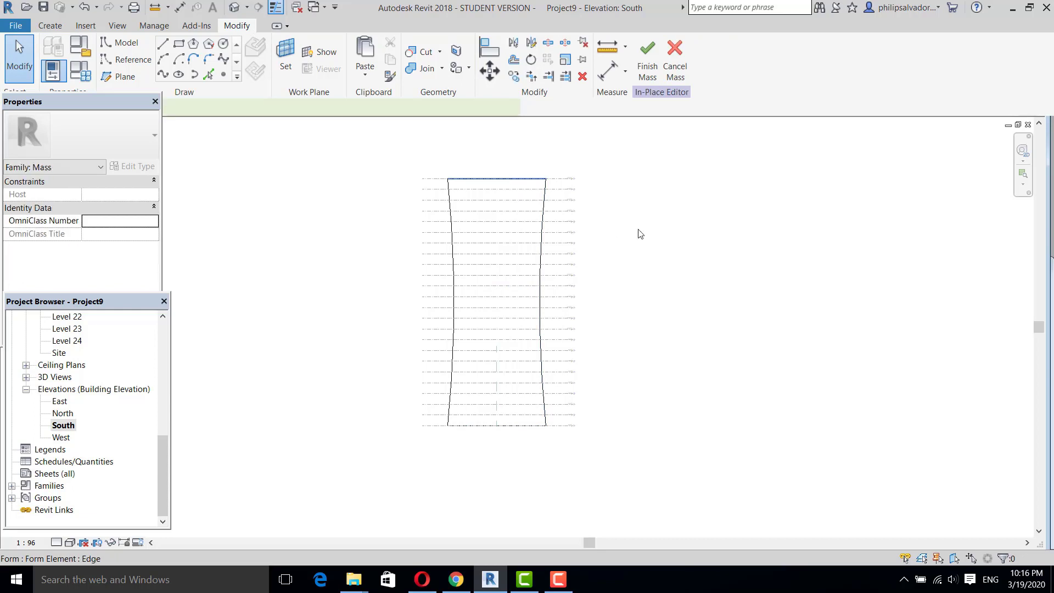
pyautogui.click(455, 265)
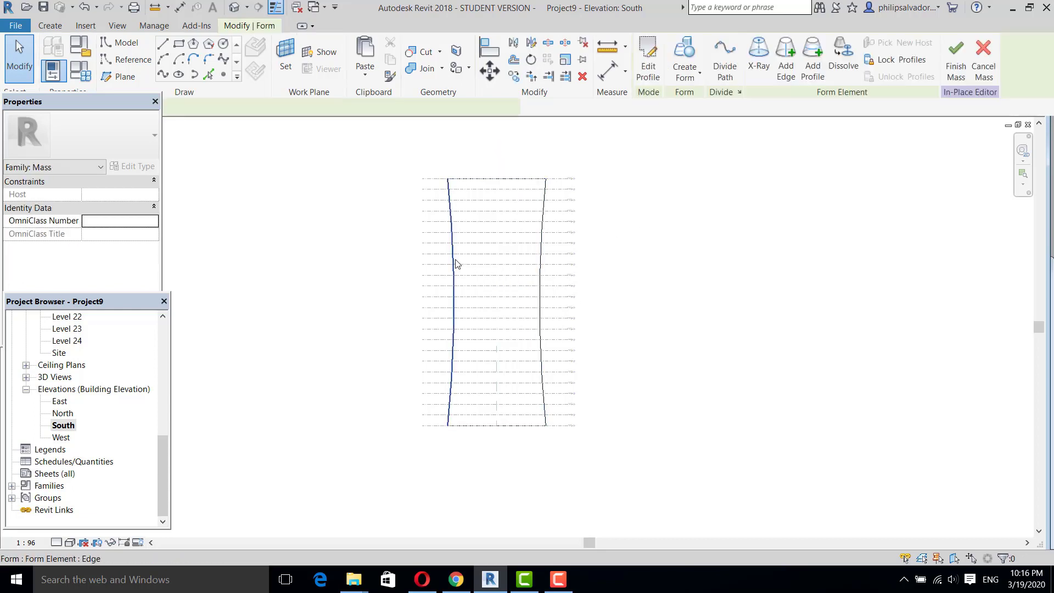
pyautogui.click(688, 151)
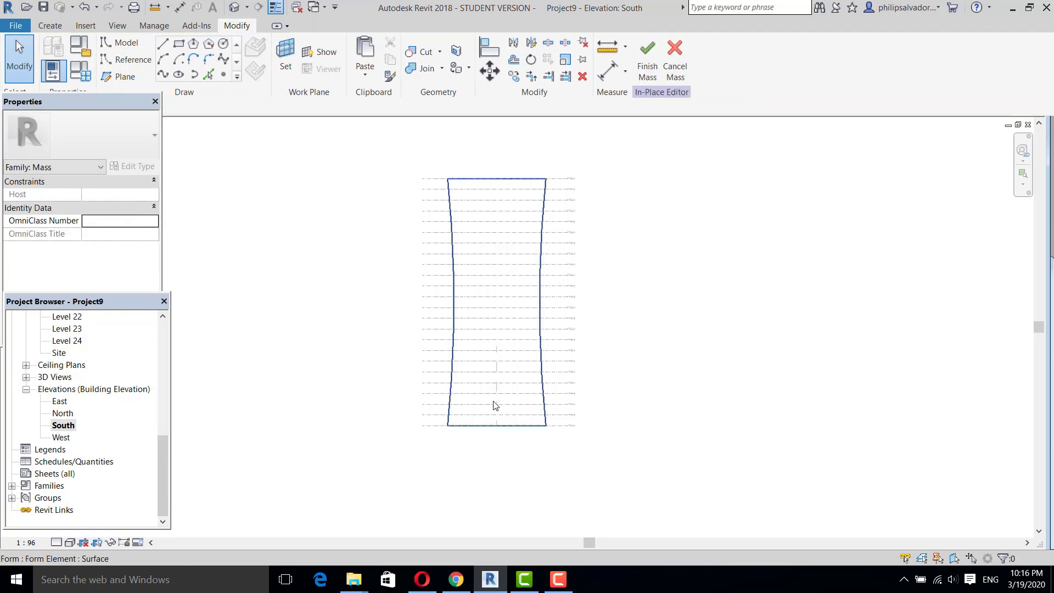
pyautogui.moveTo(426, 162); pyautogui.dragTo(563, 427)
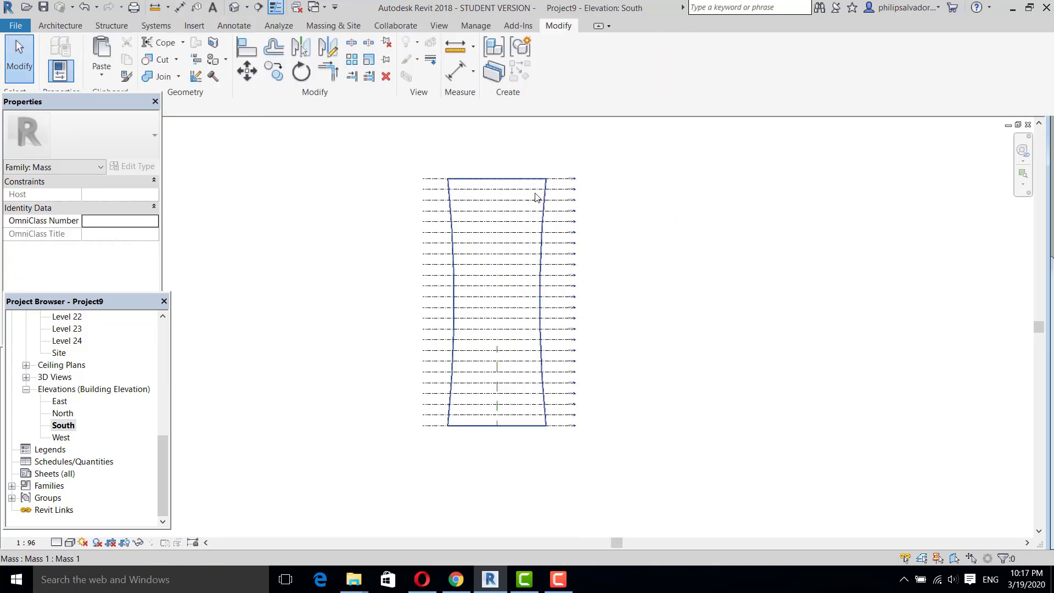
pyautogui.click(503, 165)
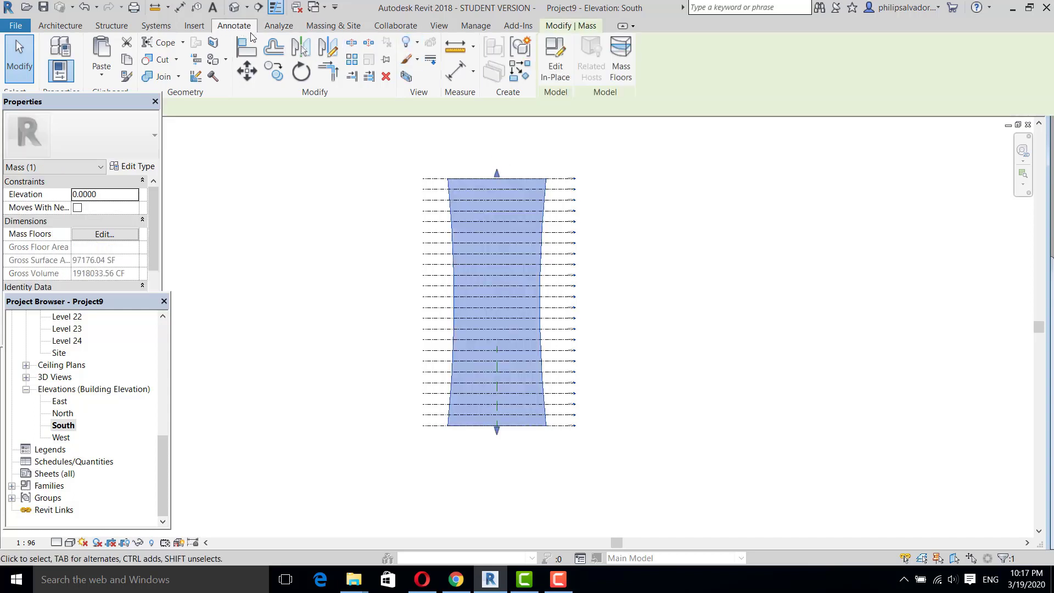
pyautogui.click(310, 26)
pyautogui.click(280, 55)
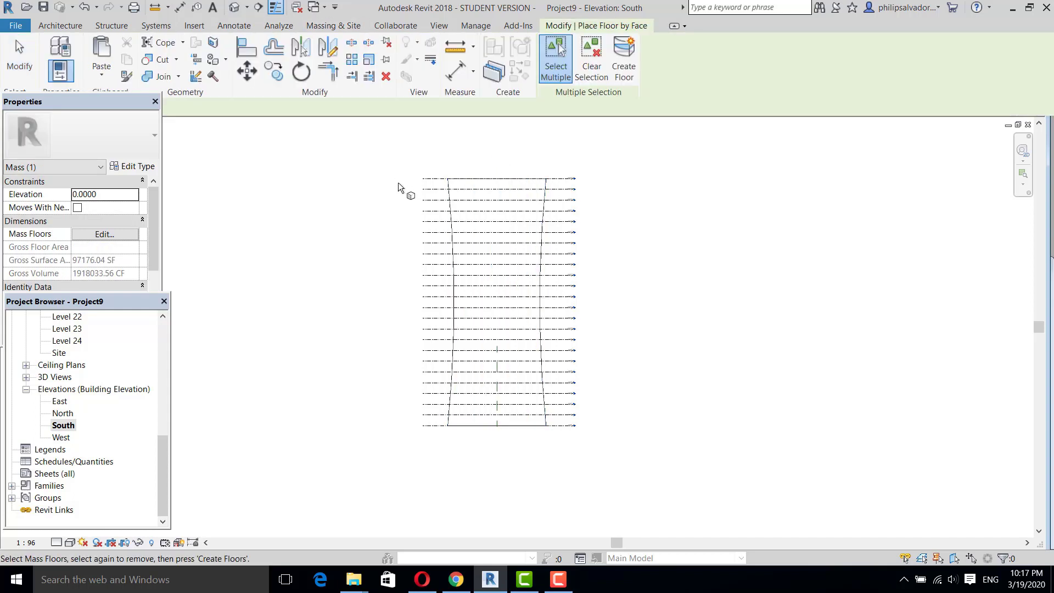
pyautogui.moveTo(429, 148); pyautogui.dragTo(566, 437)
pyautogui.scroll(2, 541, 335)
pyautogui.scroll(1, 538, 324)
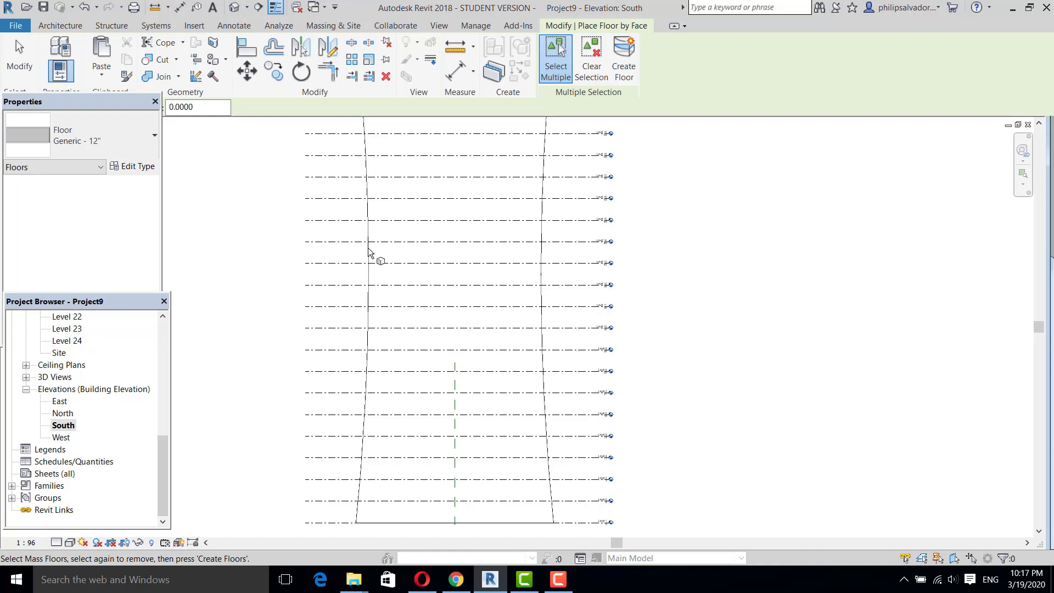
pyautogui.click(19, 55)
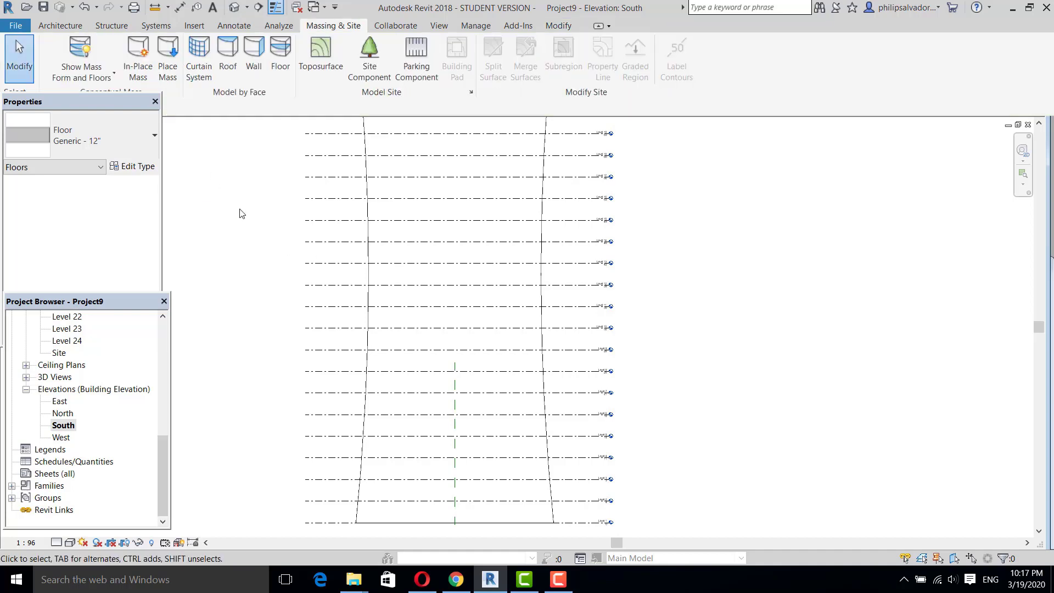
# Step: Add mass floors to the tower mass on every level from Level 1 to Level 24
pyautogui.click(371, 213)
pyautogui.click(620, 60)
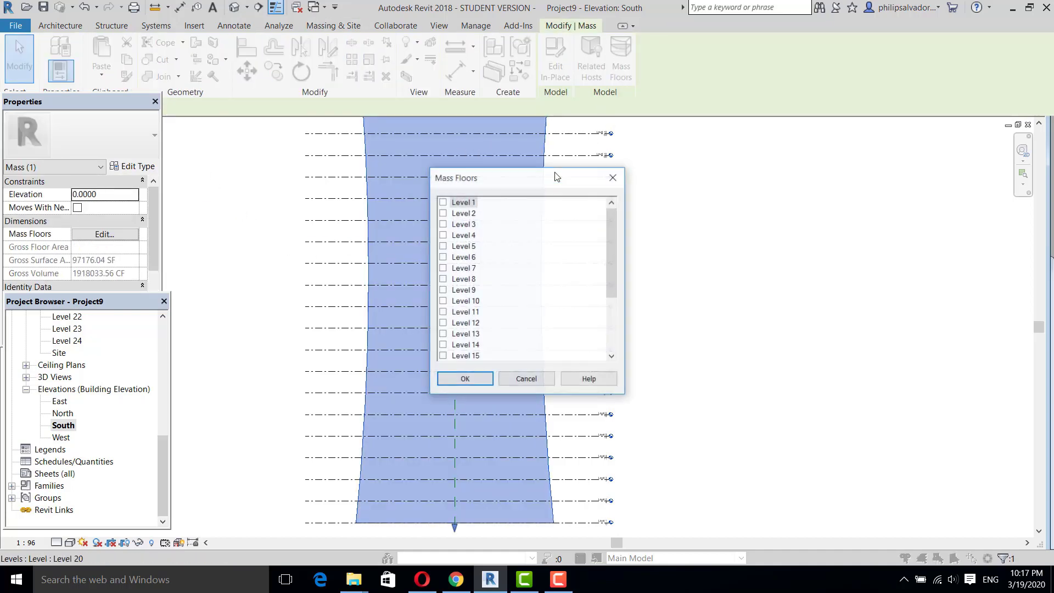
pyautogui.scroll(-2, 490, 306)
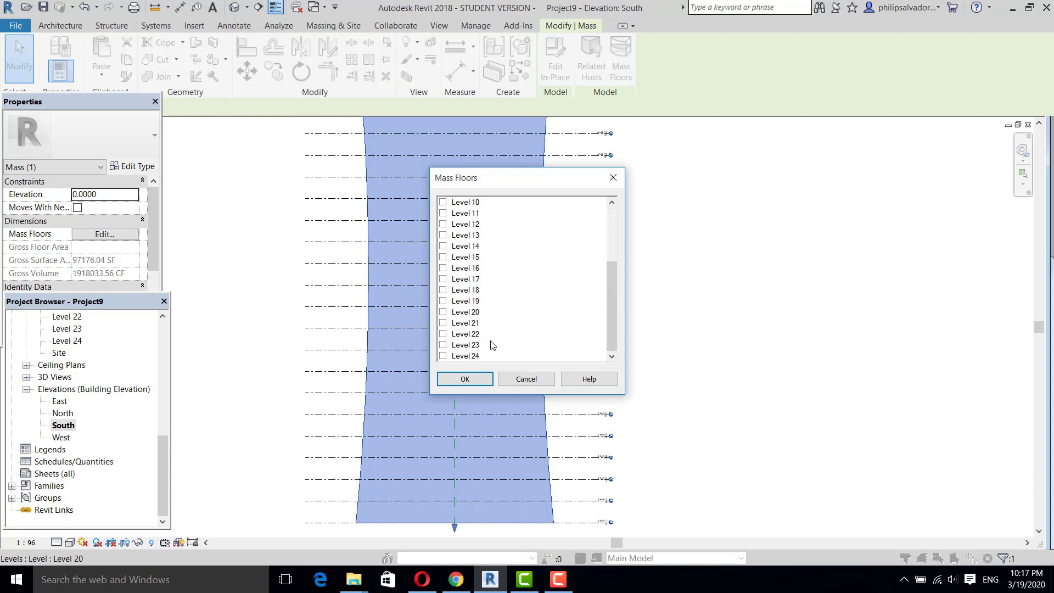
pyautogui.keyDown('shift'); pyautogui.click(476, 356); pyautogui.keyUp('shift')
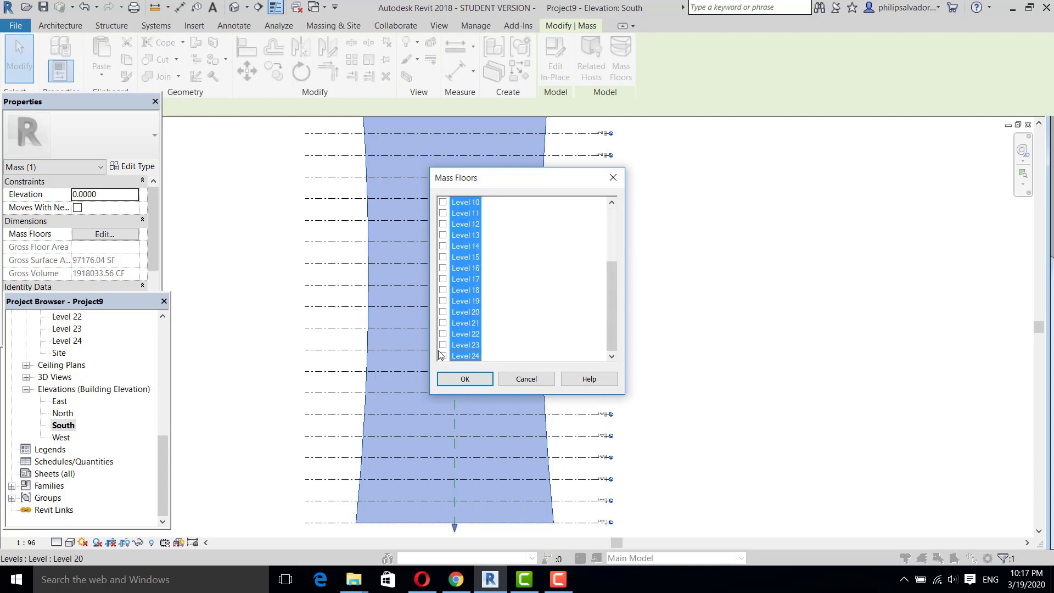
pyautogui.click(463, 379)
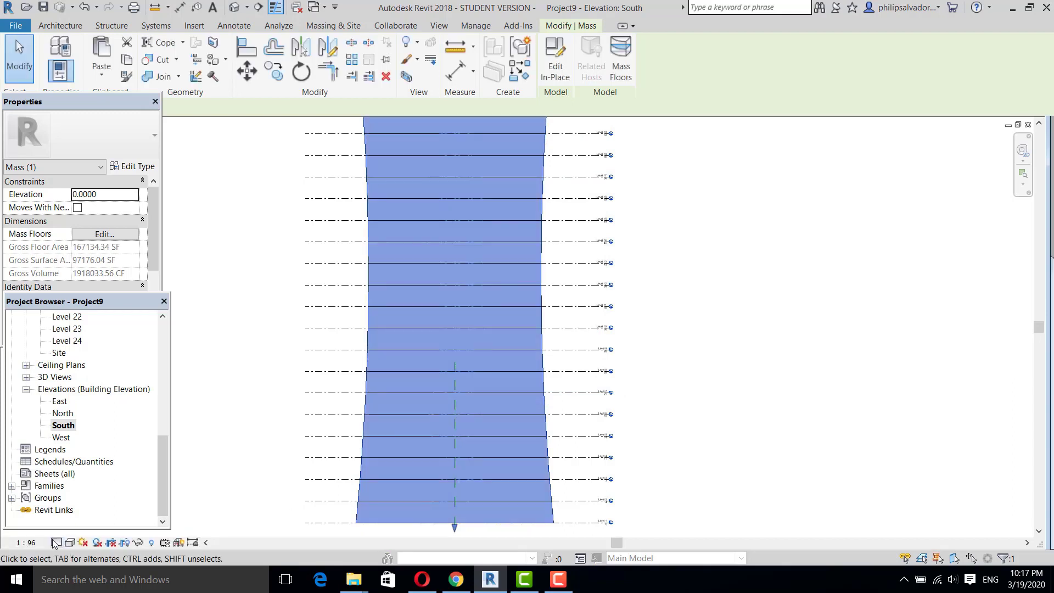
# Step: Set the South elevation to Fine detail level, try the Realistic visual style and return to Hidden Line
pyautogui.click(55, 541)
pyautogui.click(77, 528)
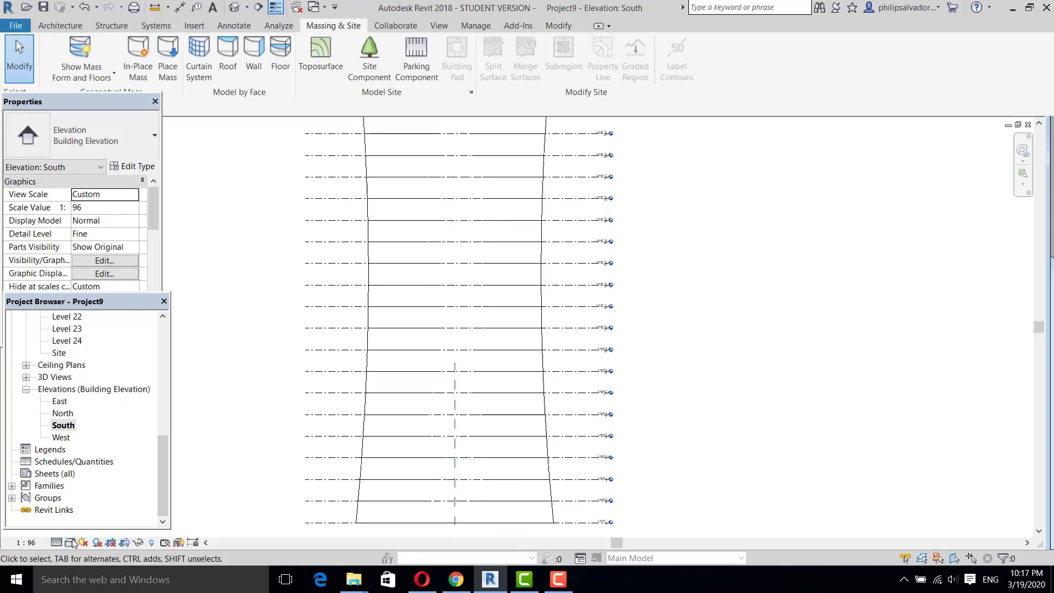
pyautogui.click(71, 542)
pyautogui.click(93, 514)
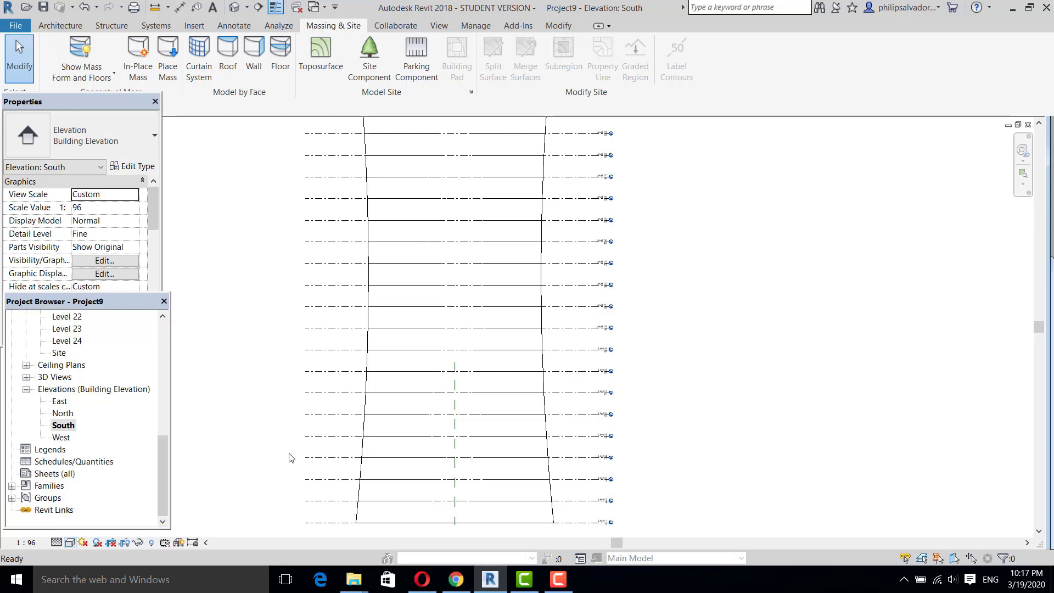
pyautogui.click(69, 543)
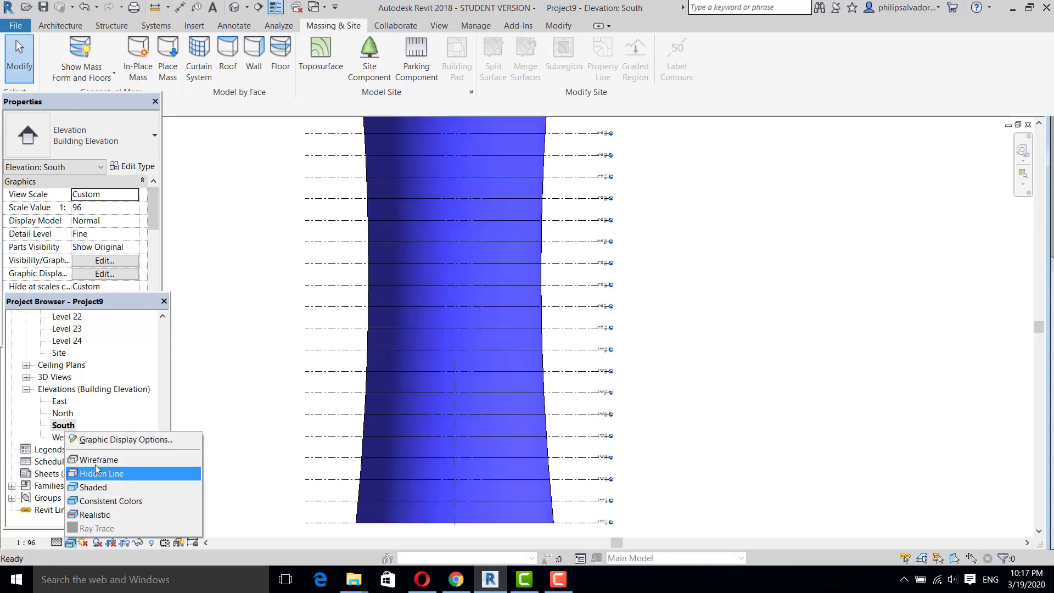
pyautogui.click(98, 472)
pyautogui.scroll(-3, 583, 328)
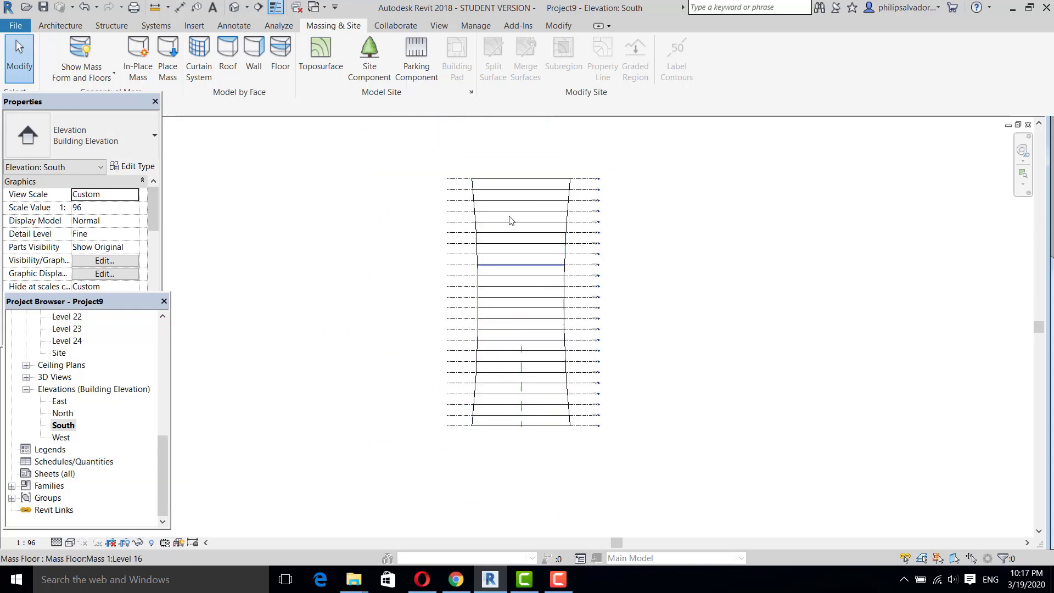
pyautogui.scroll(3, 497, 186)
pyautogui.scroll(-2, 494, 184)
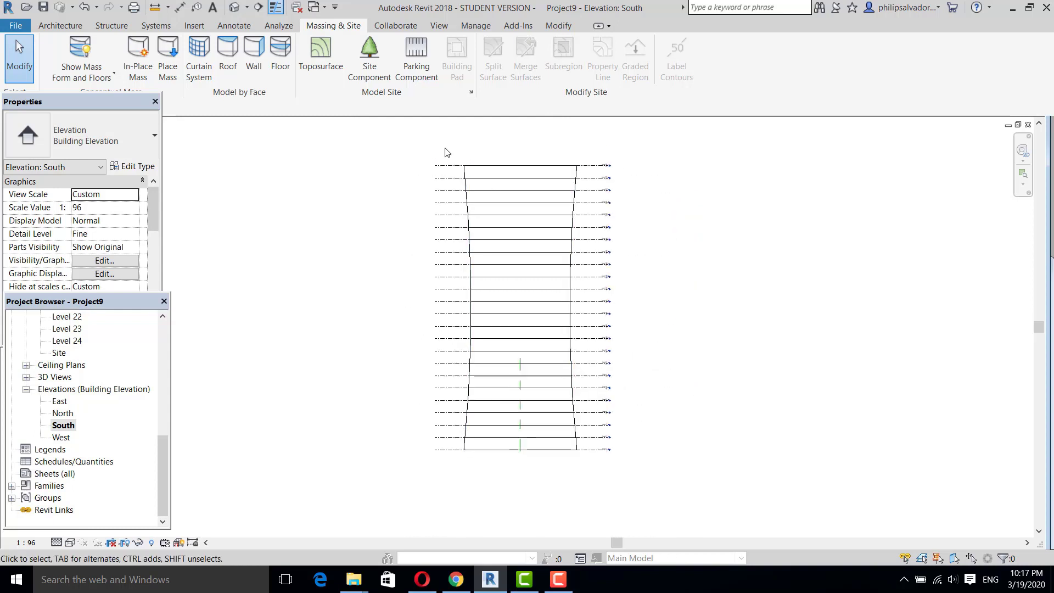
# Step: Create Generic - 12" floors by face from all of the tower's mass floors in the South elevation
pyautogui.moveTo(445, 148); pyautogui.dragTo(589, 467)
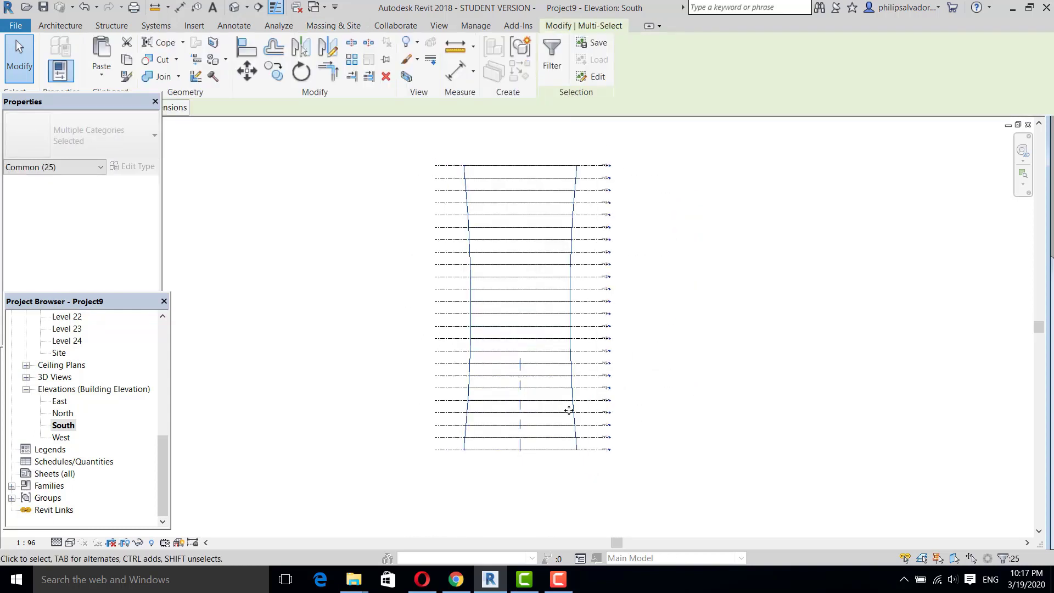
pyautogui.click(331, 26)
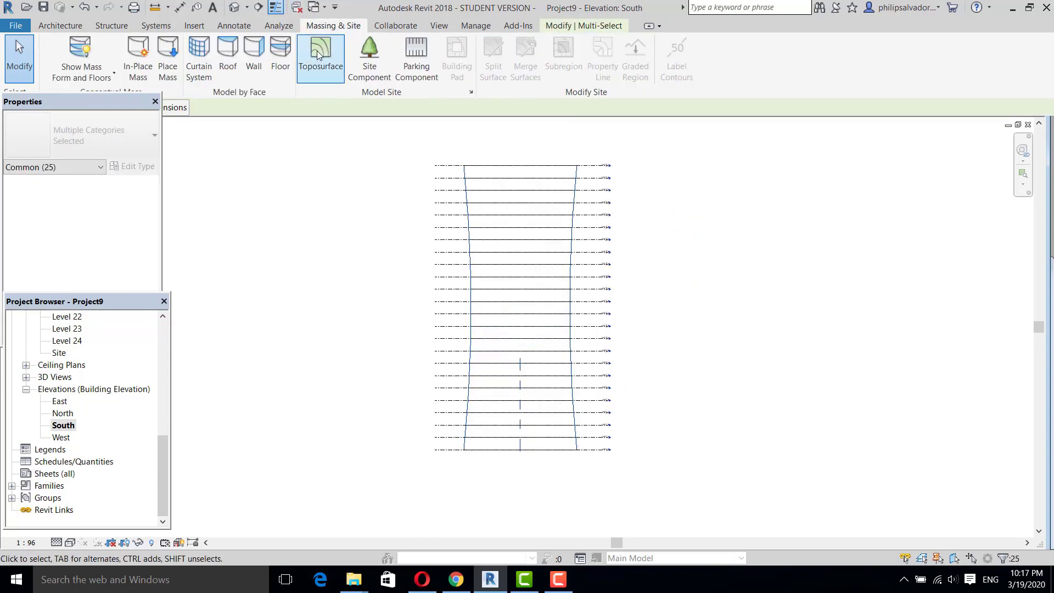
pyautogui.click(278, 49)
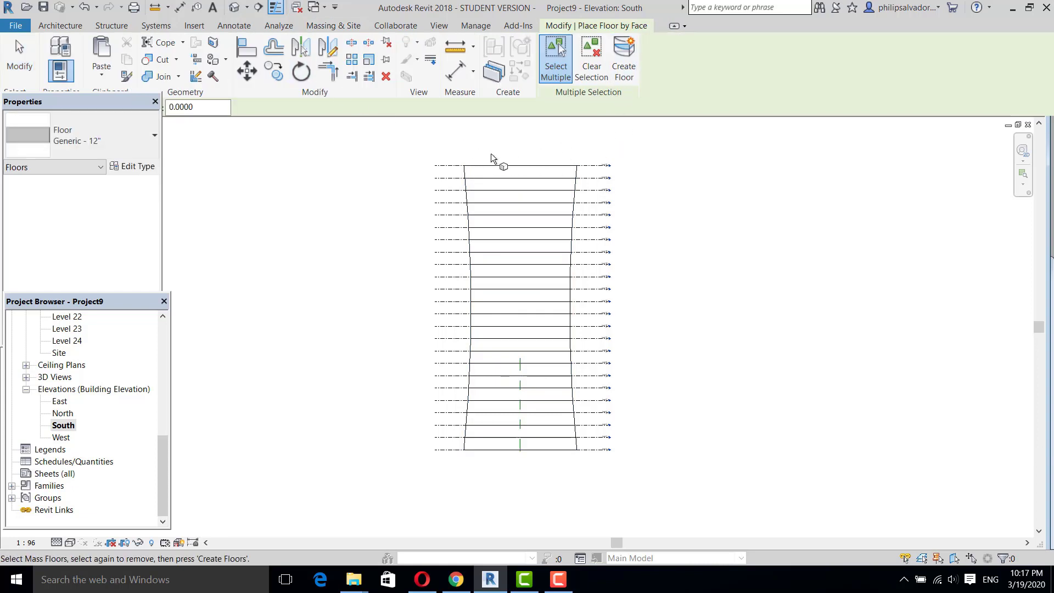
pyautogui.moveTo(443, 153); pyautogui.dragTo(592, 457)
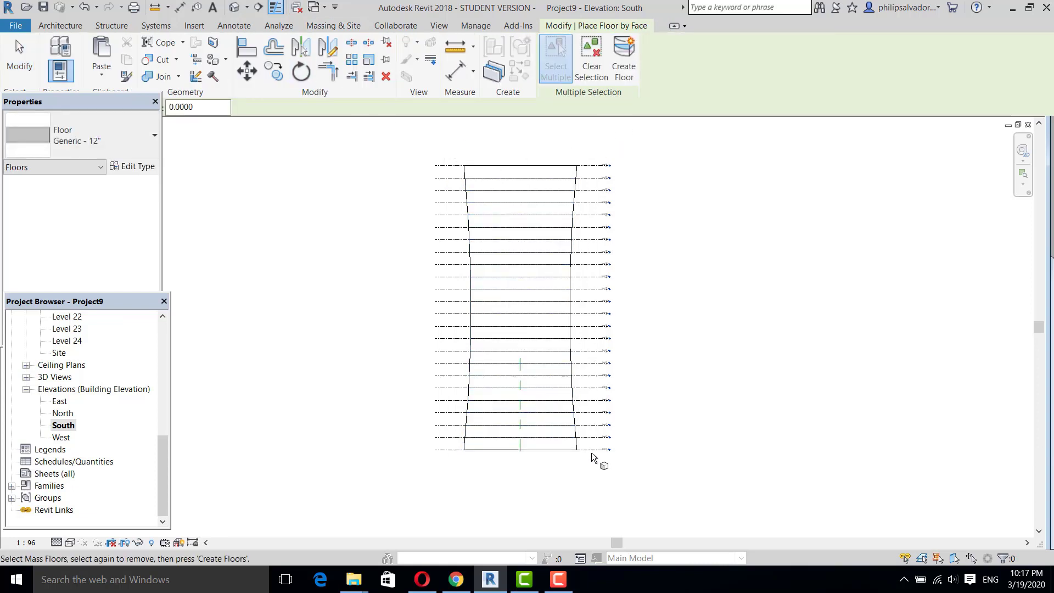
pyautogui.click(623, 78)
# Step: Inspect the new floors along the tower's height in the 3D view and leave the floor placement
pyautogui.scroll(3, 546, 200)
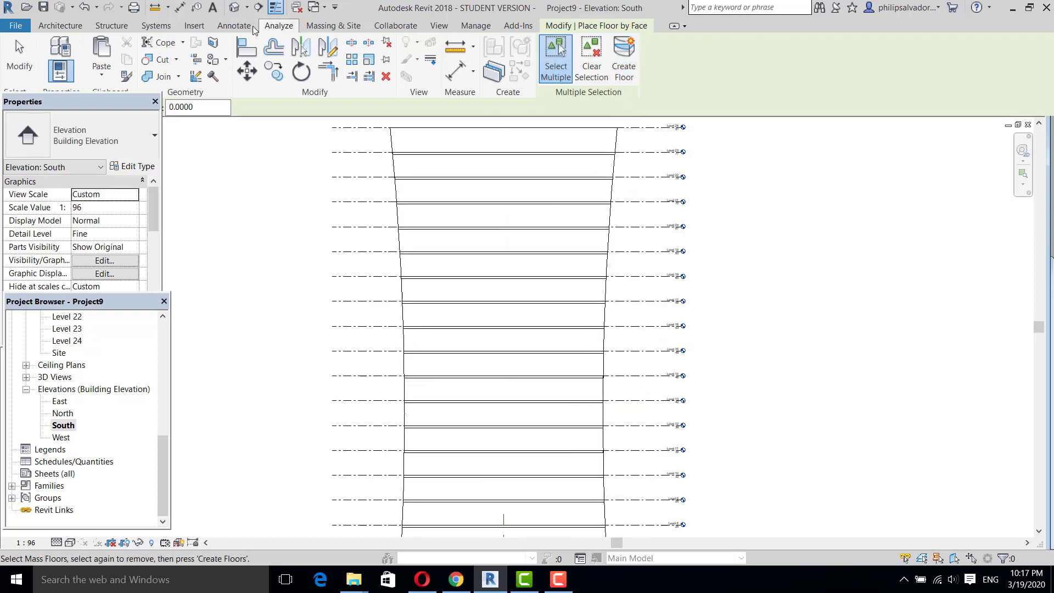
pyautogui.click(235, 8)
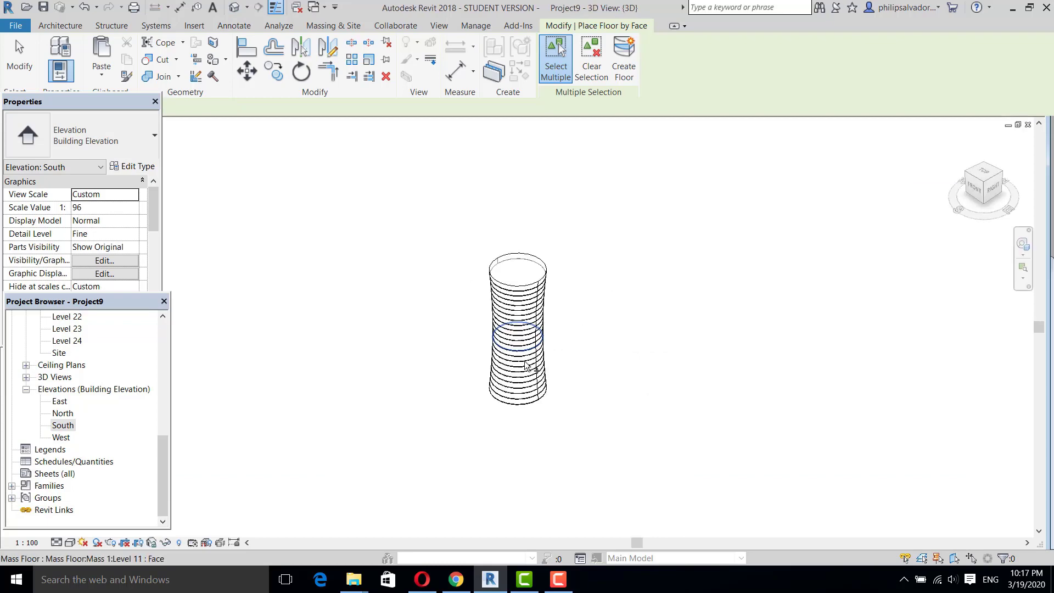
pyautogui.scroll(2, 551, 300)
pyautogui.moveTo(551, 301)
pyautogui.keyDown('shift'); pyautogui.mouseDown(button='middle')
pyautogui.moveTo(610, 249)
pyautogui.moveTo(551, 285)
pyautogui.mouseUp(button='middle'); pyautogui.keyUp('shift')
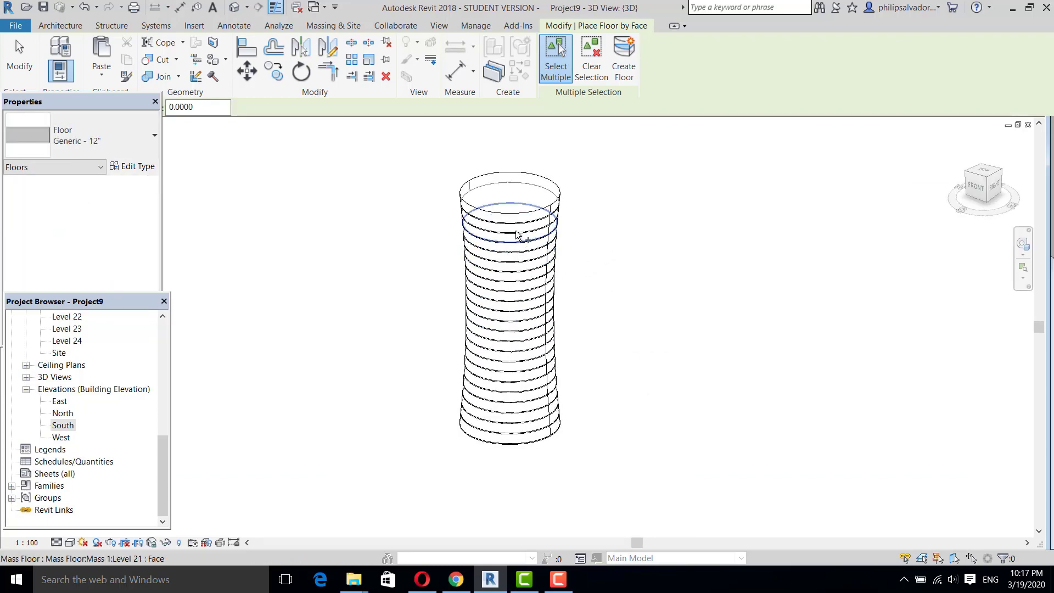
pyautogui.scroll(3, 504, 204)
pyautogui.scroll(2, 504, 205)
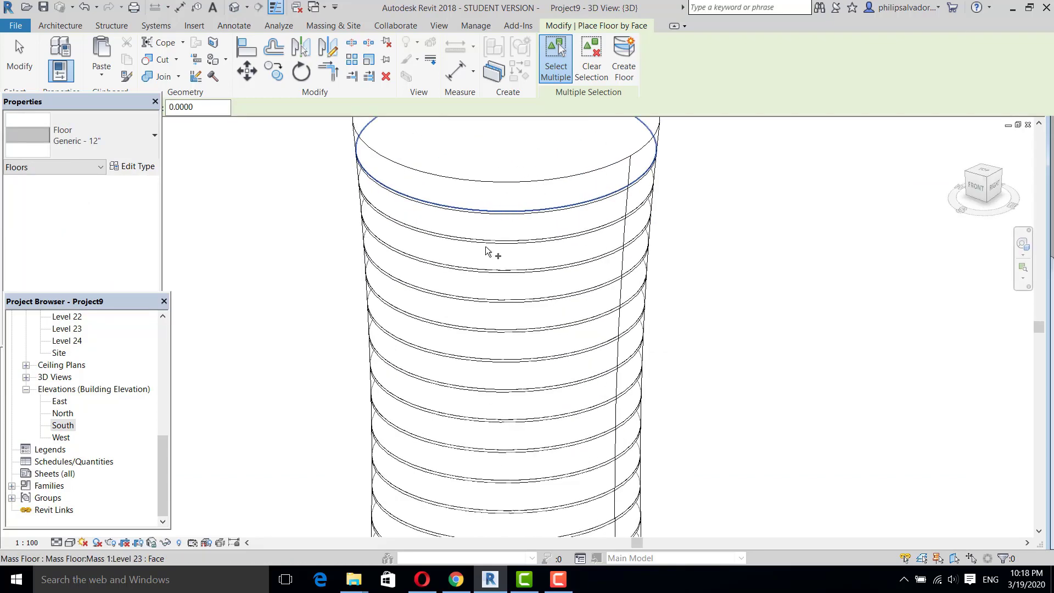
pyautogui.scroll(-4, 485, 251)
pyautogui.scroll(2, 491, 379)
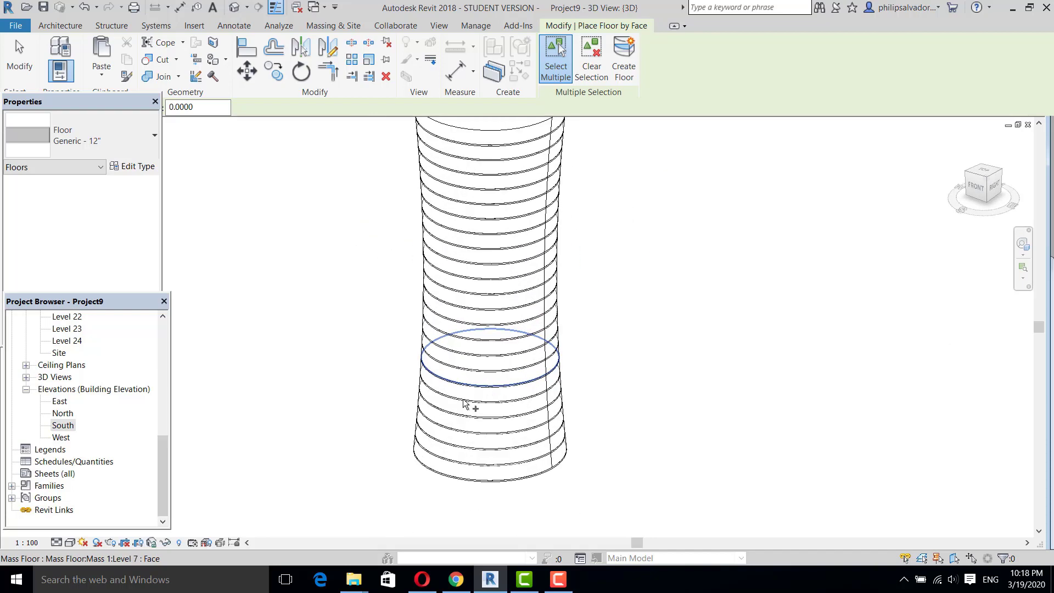
pyautogui.click(20, 58)
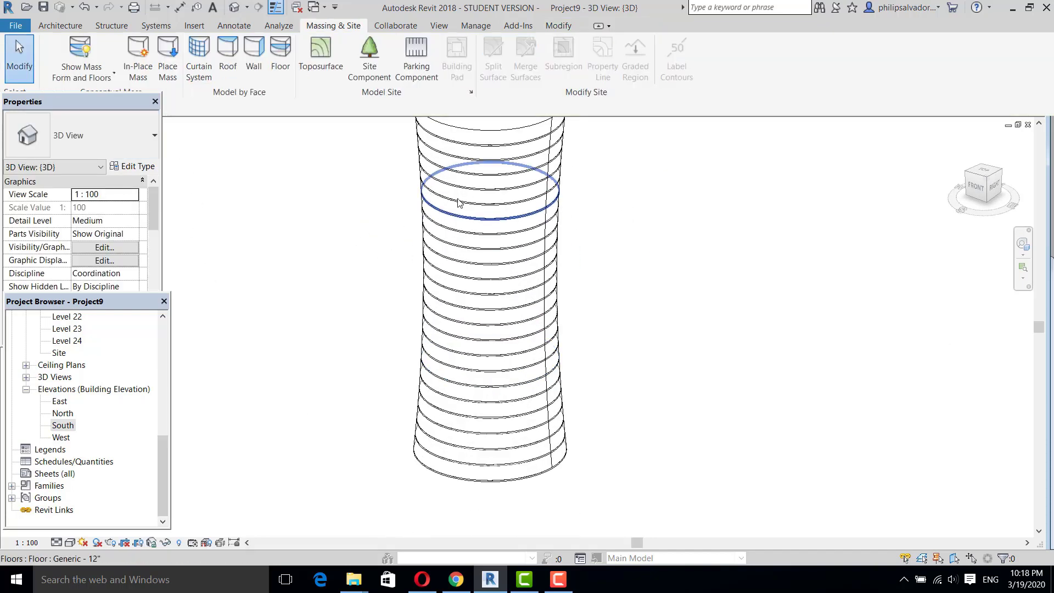
# Step: Assign the Vinyl Composition Tile material to the structure layer of the Generic - 12" floor type, using the Level 20 floor
pyautogui.scroll(2, 459, 203)
pyautogui.click(487, 170)
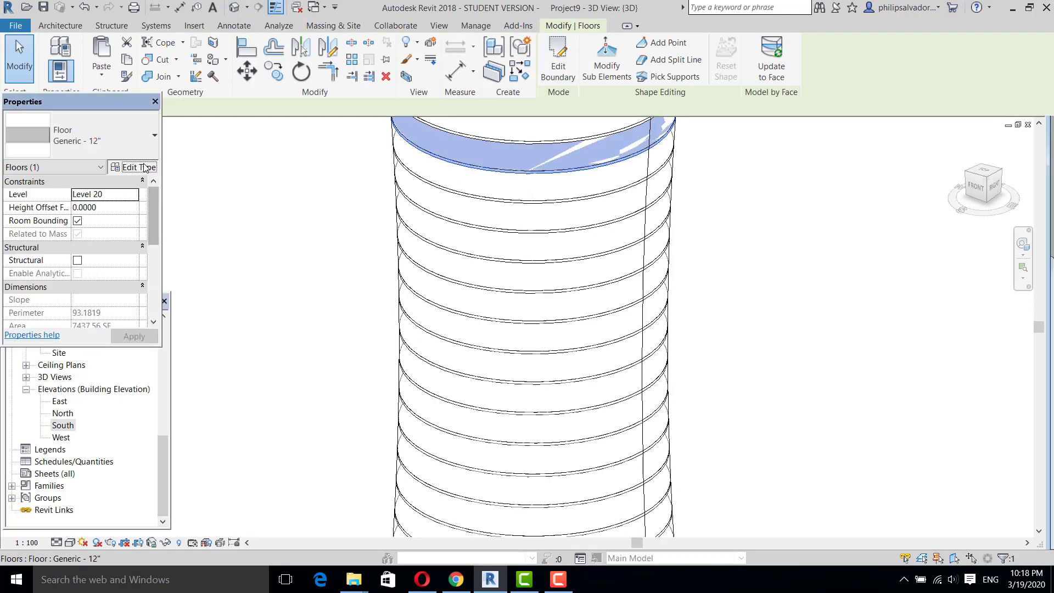
pyautogui.click(146, 168)
pyautogui.click(770, 232)
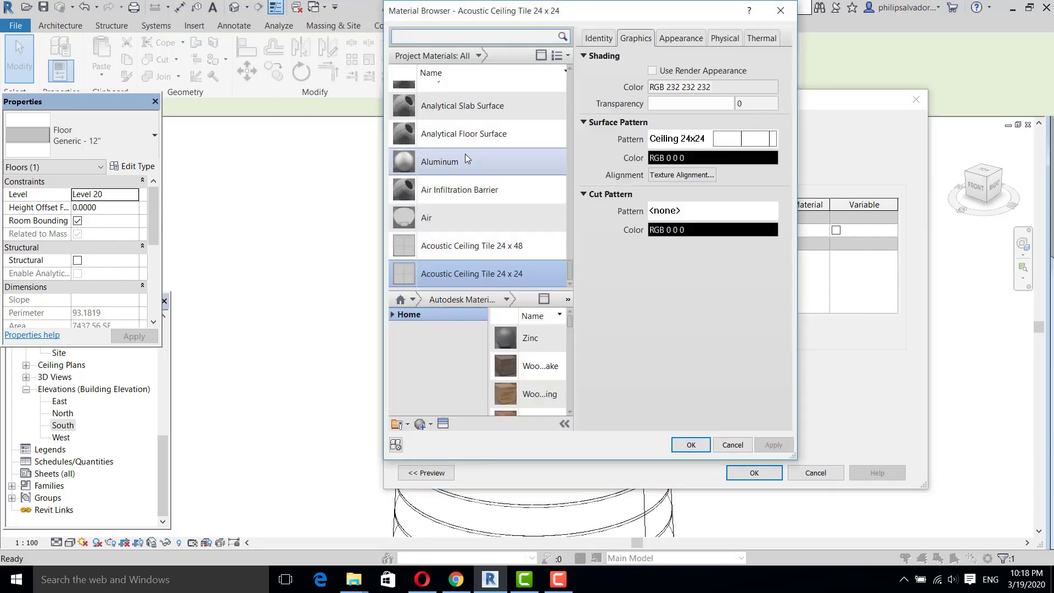
pyautogui.scroll(3, 466, 154)
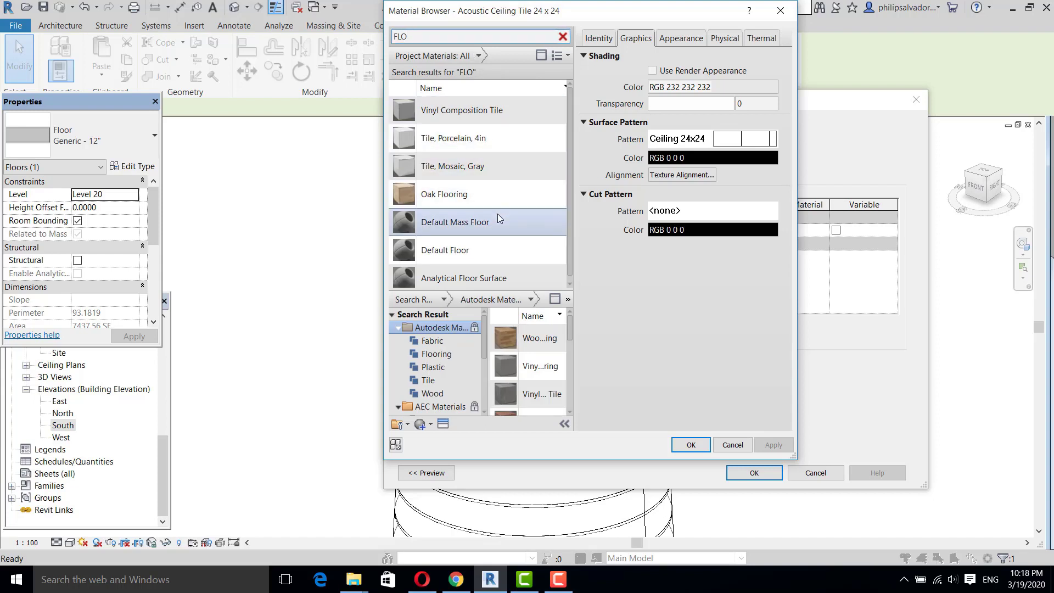
pyautogui.scroll(-1, 498, 218)
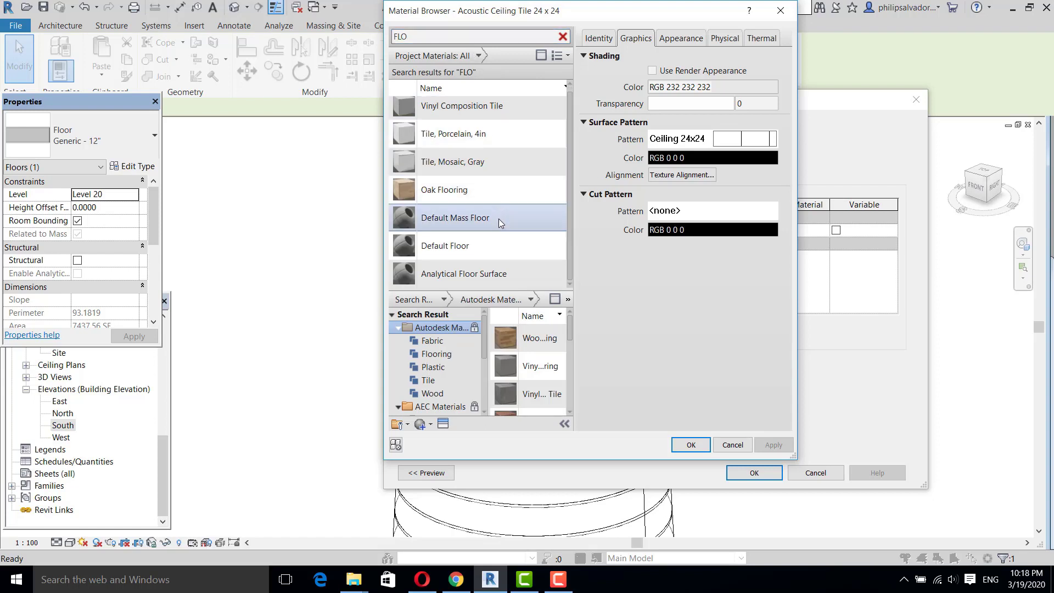
pyautogui.scroll(1, 495, 236)
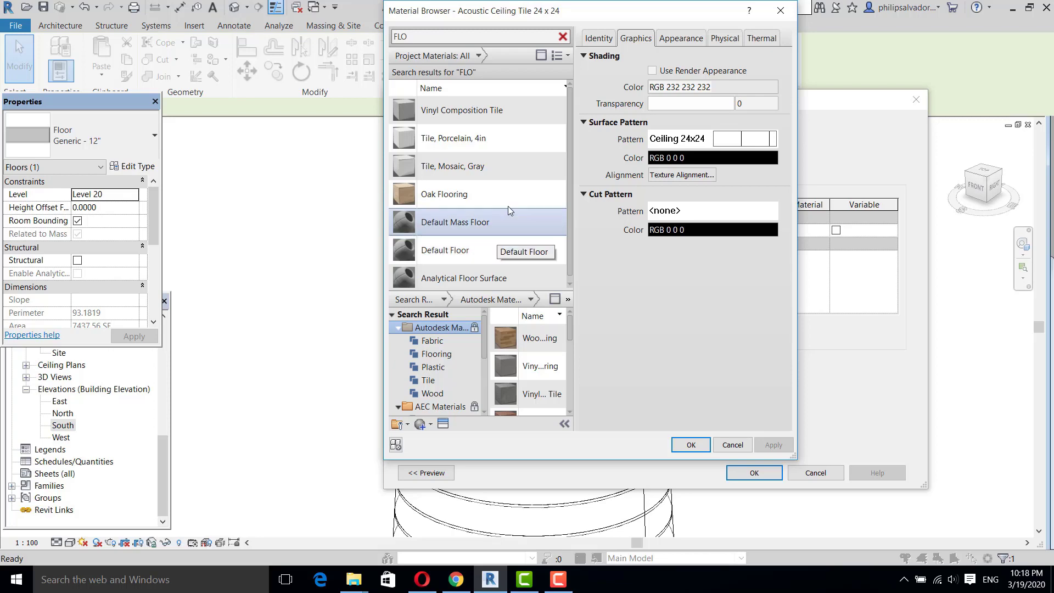
pyautogui.click(493, 112)
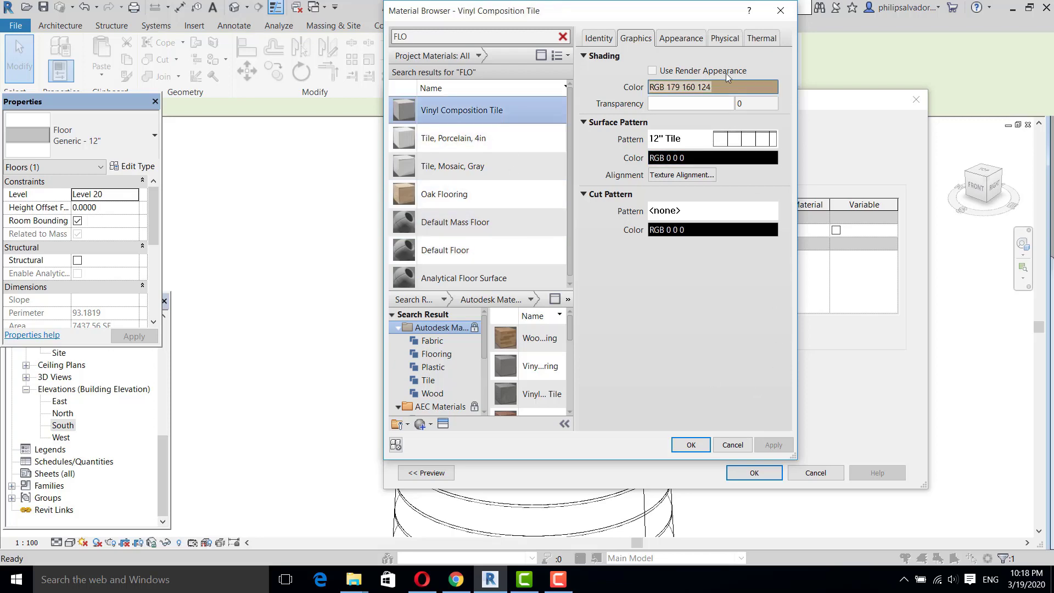
pyautogui.click(691, 445)
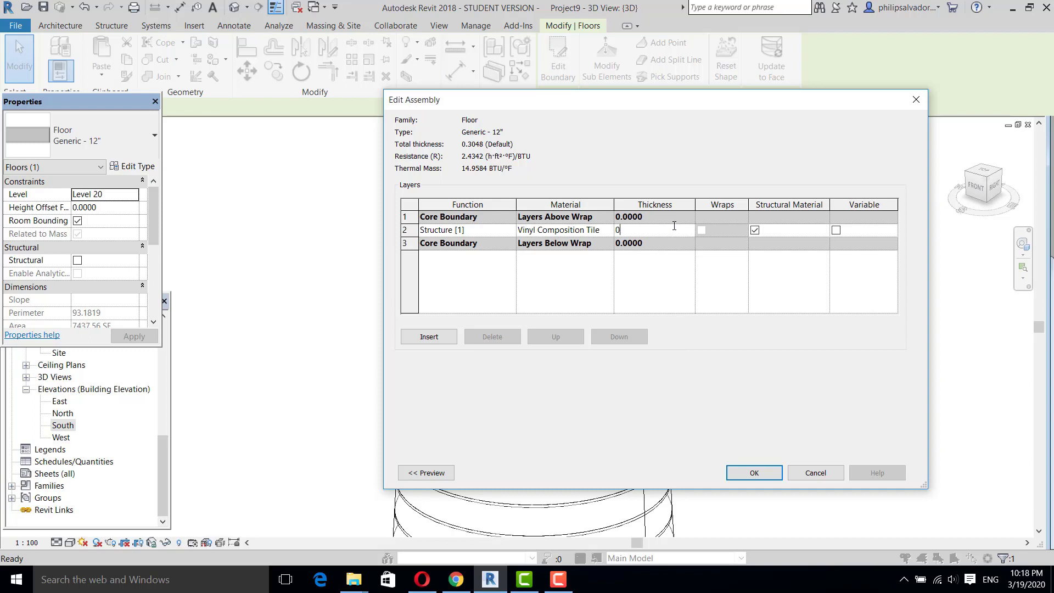
# Step: Set the floor type's structure layer thickness to 0.2 and apply the type changes
pyautogui.click(773, 473)
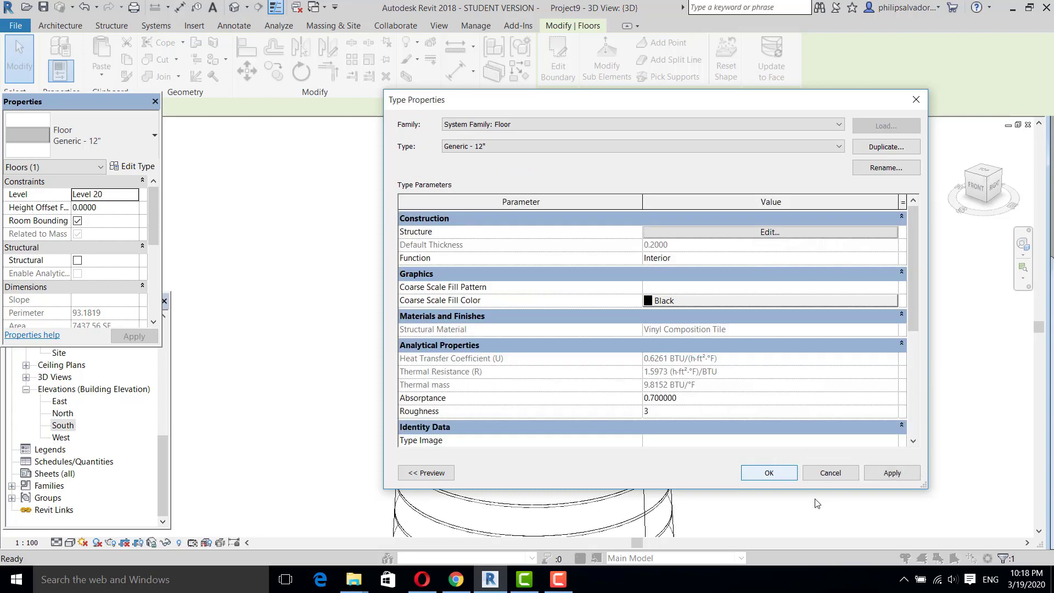
pyautogui.click(888, 474)
pyautogui.click(769, 472)
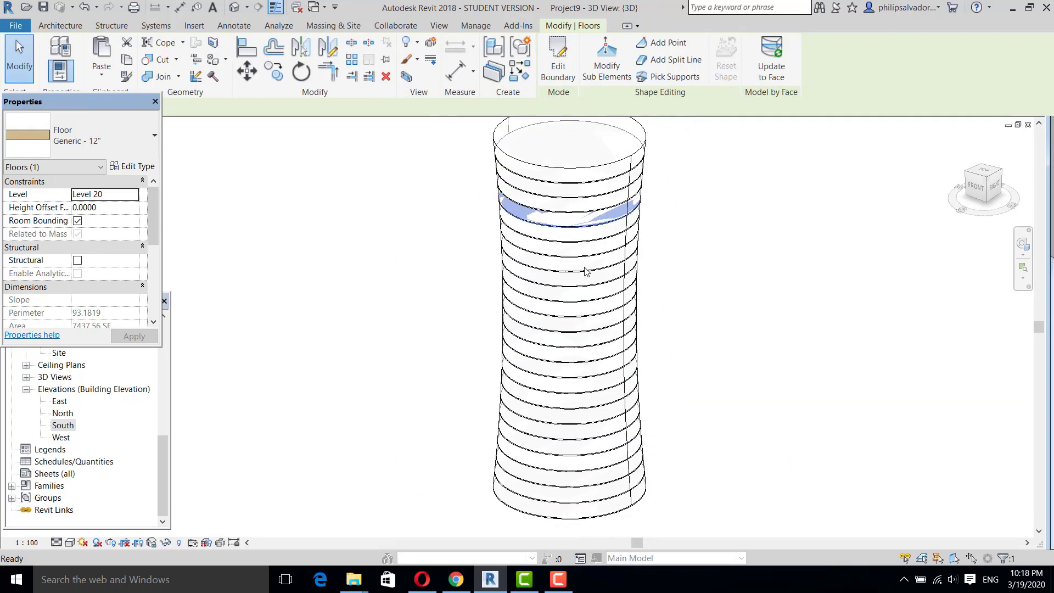
pyautogui.click(701, 321)
# Step: Set the 3D view to the Realistic visual style and Fine detail level
pyautogui.click(71, 543)
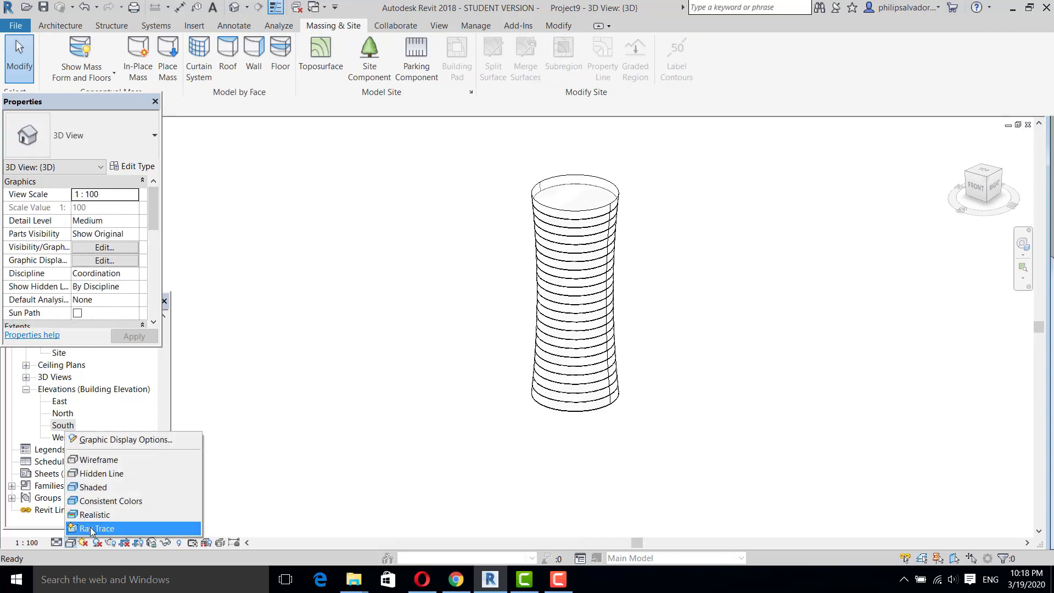
pyautogui.click(97, 516)
pyautogui.click(57, 542)
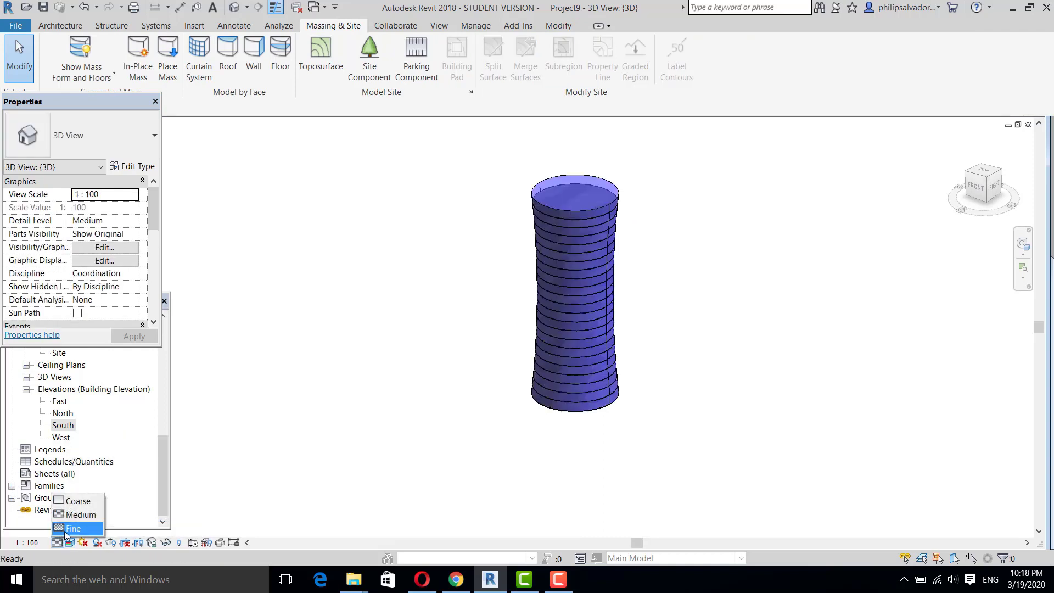
pyautogui.click(71, 530)
# Step: Examine the floors inside the tower mass in 3D, from the top down to the base
pyautogui.scroll(6, 571, 192)
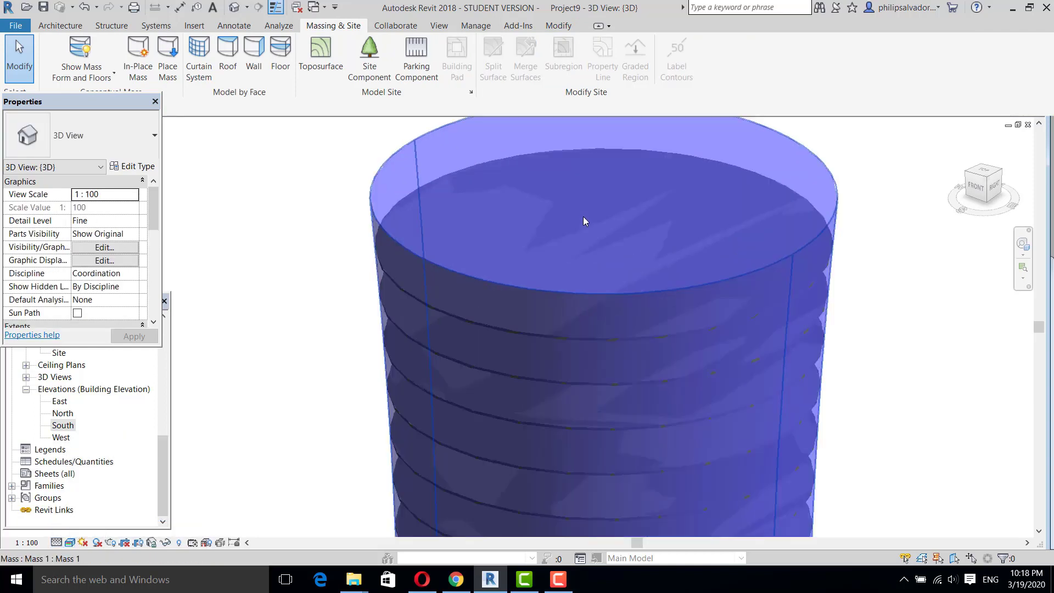
pyautogui.scroll(2, 609, 231)
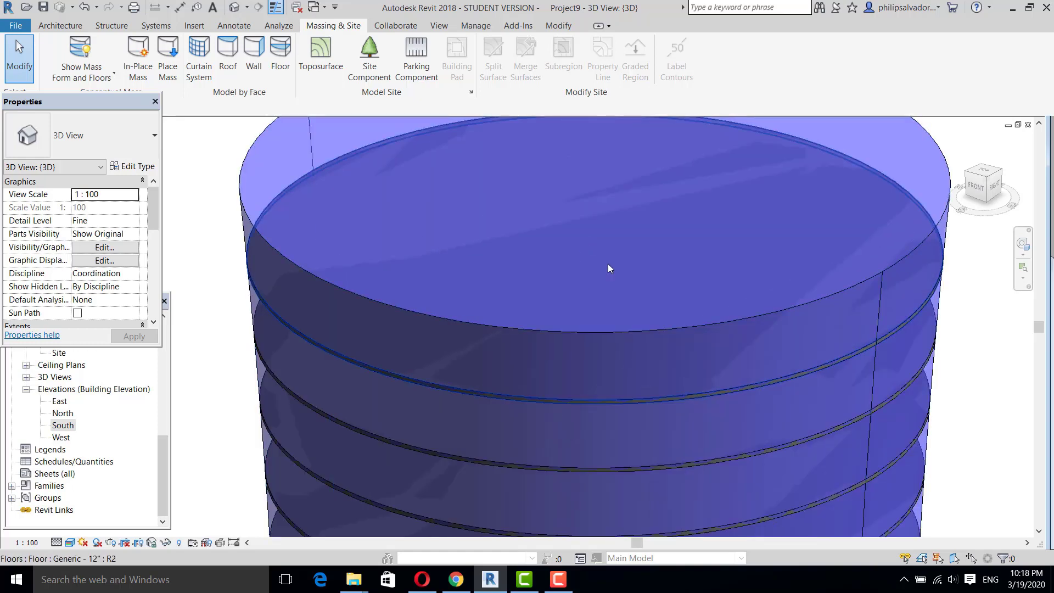
pyautogui.keyDown('shift'); pyautogui.moveTo(592, 342); pyautogui.dragTo(588, 255, button='middle'); pyautogui.keyUp('shift')
pyautogui.scroll(-6, 555, 182)
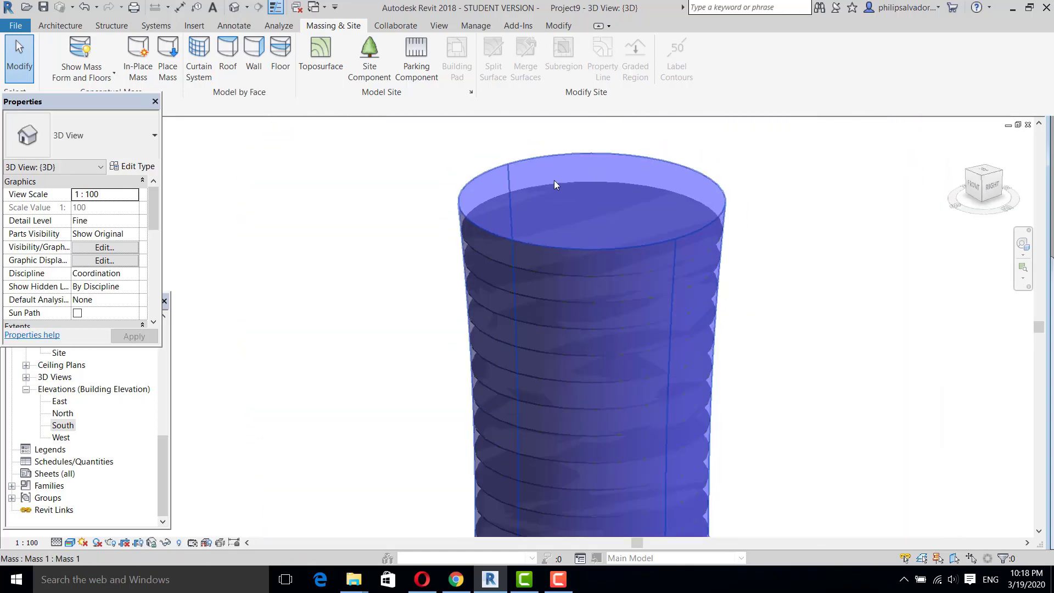
pyautogui.scroll(4, 541, 370)
pyautogui.keyDown('shift'); pyautogui.moveTo(576, 364); pyautogui.dragTo(638, 352, button='middle'); pyautogui.keyUp('shift')
pyautogui.scroll(-2, 637, 349)
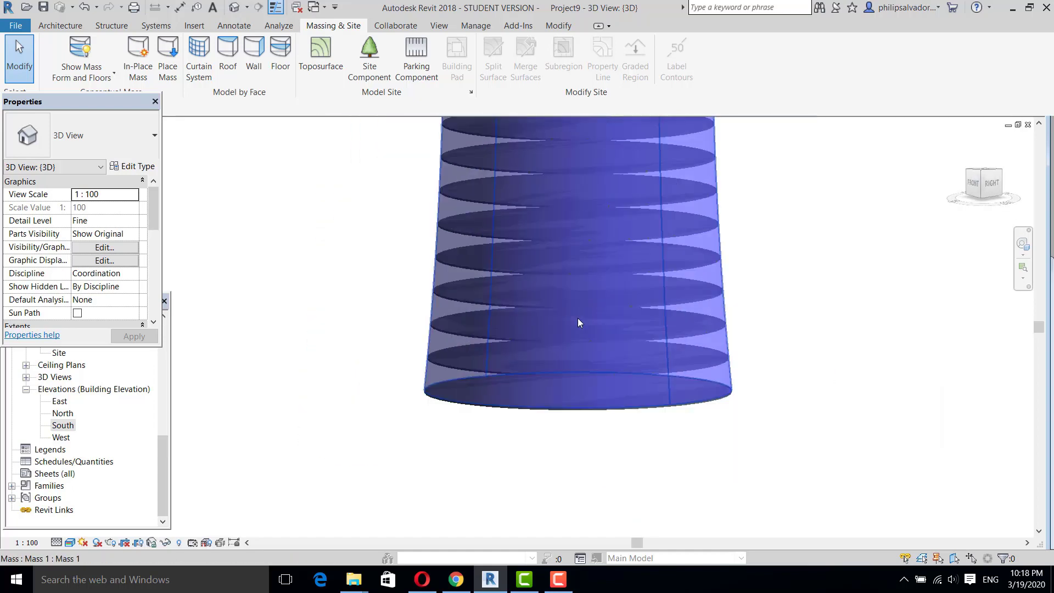
# Step: Open the South elevation and edit the tower mass in place
pyautogui.doubleClick(64, 426)
pyautogui.scroll(-4, 586, 287)
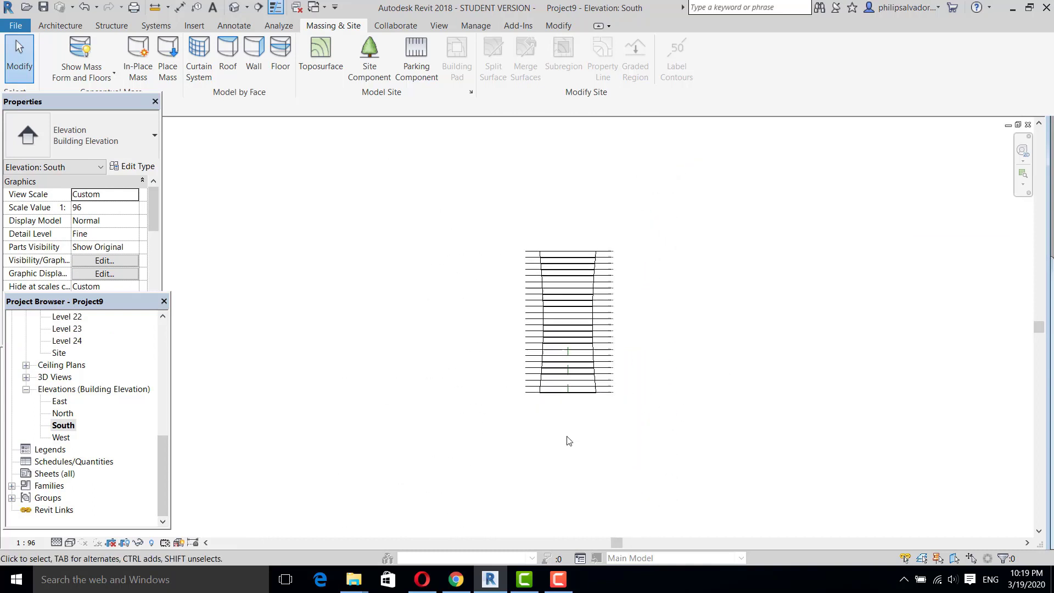
pyautogui.scroll(5, 573, 352)
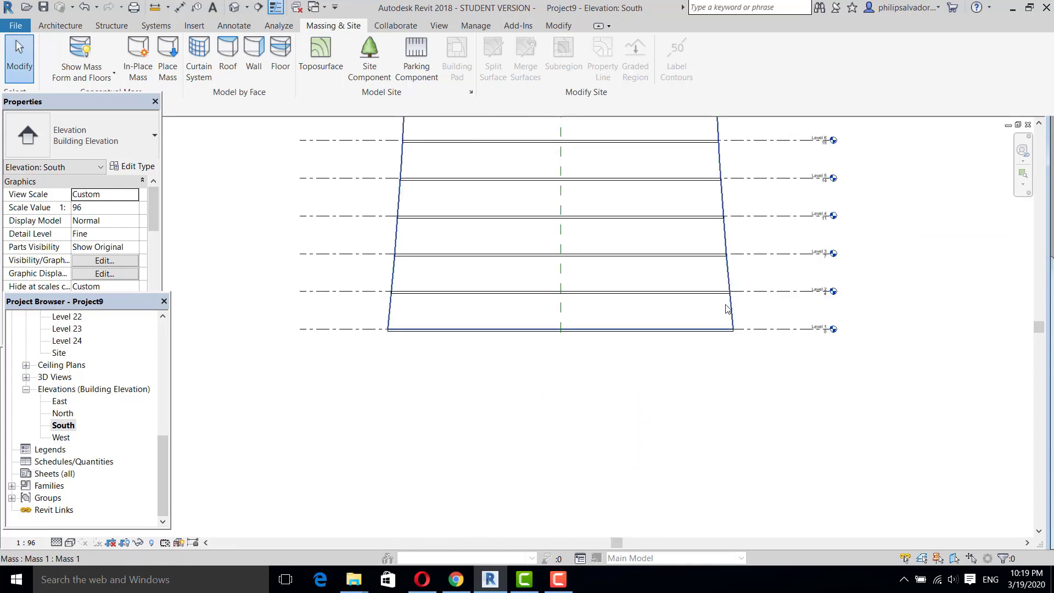
pyautogui.click(730, 307)
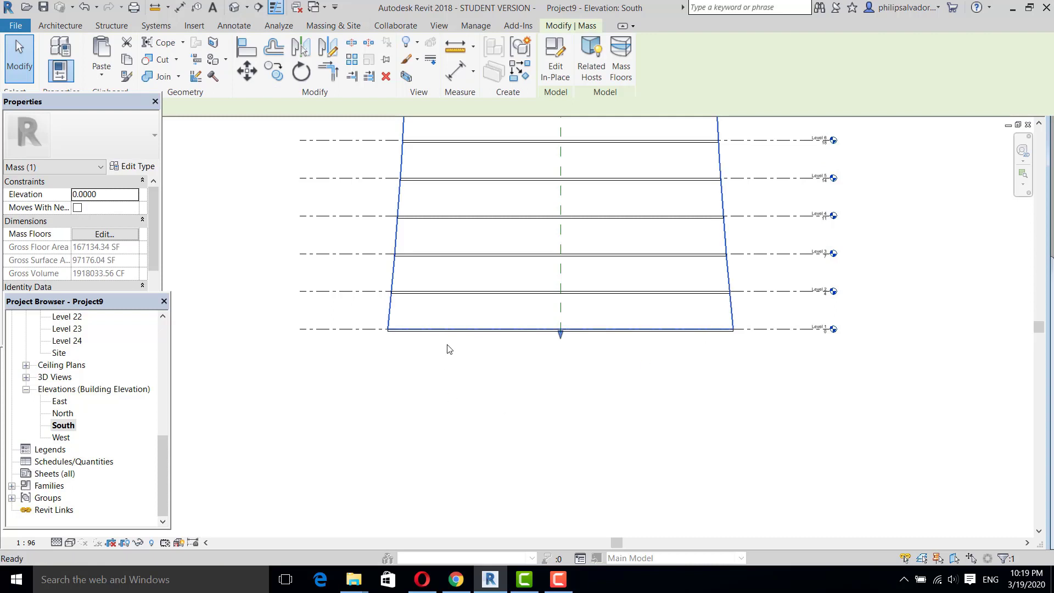
pyautogui.scroll(1, 515, 331)
pyautogui.scroll(-1, 516, 331)
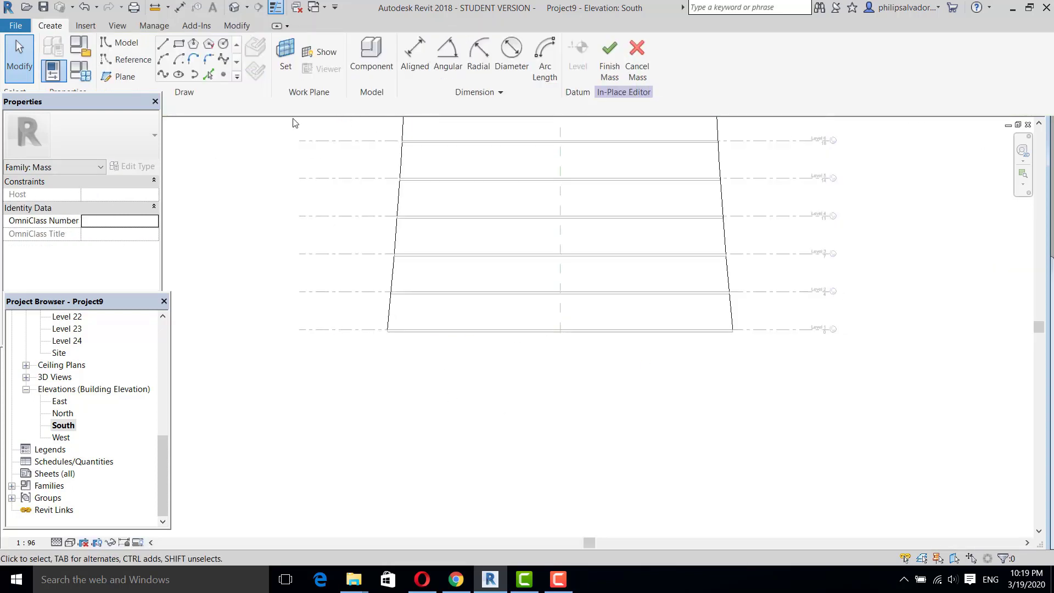
# Step: Start a rectangle sketch with Reference Plane : EAST as the work plane
pyautogui.click(179, 43)
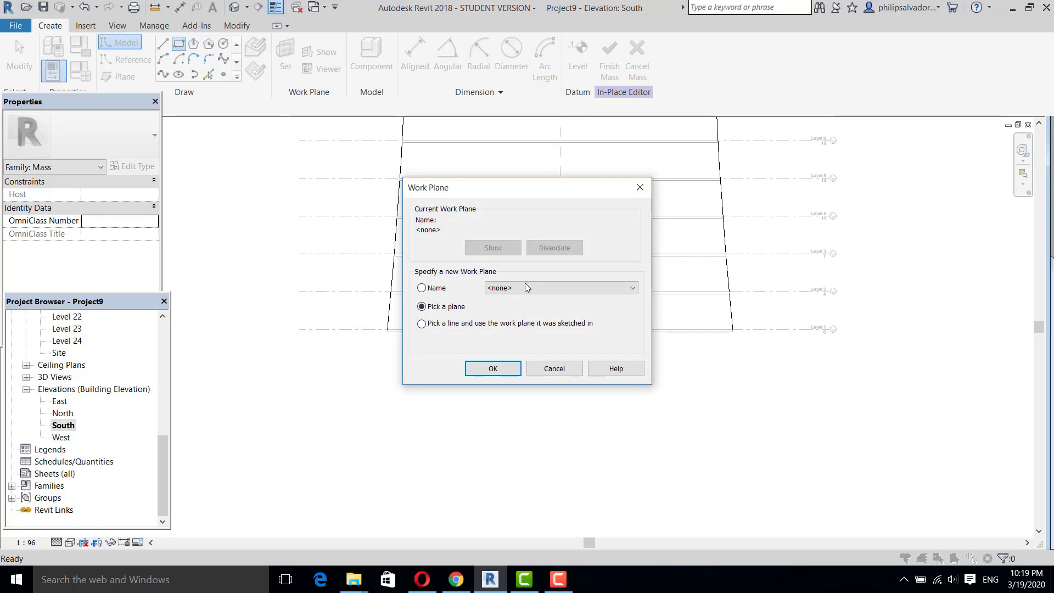
pyautogui.click(560, 288)
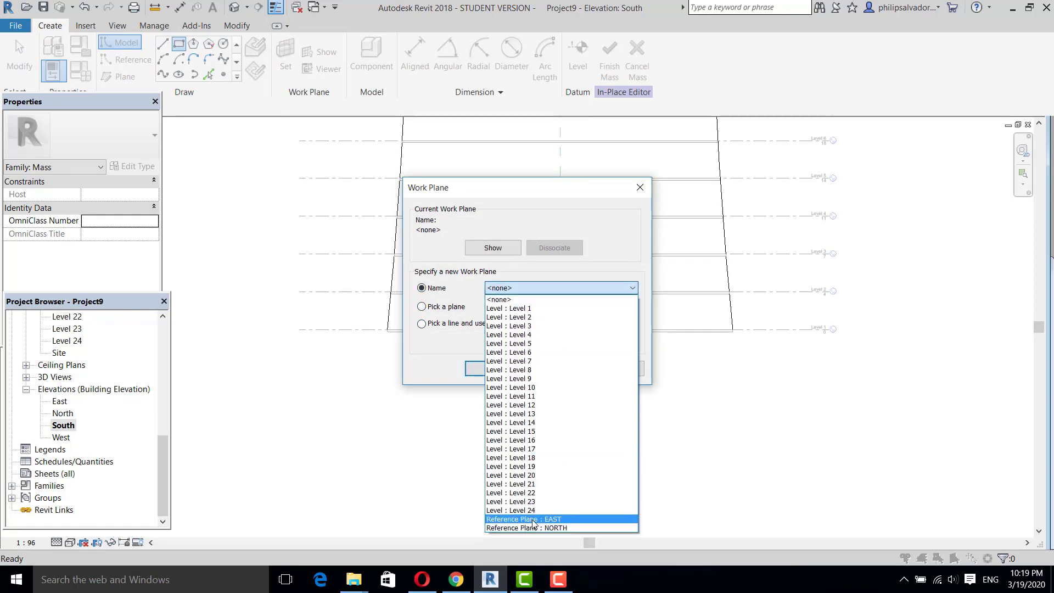
pyautogui.click(527, 523)
pyautogui.click(493, 368)
# Step: Draw a rectangle about 7.5 wide and 3.1 high at the tower base on Level 1, across the vertical reference plane
pyautogui.scroll(4, 543, 318)
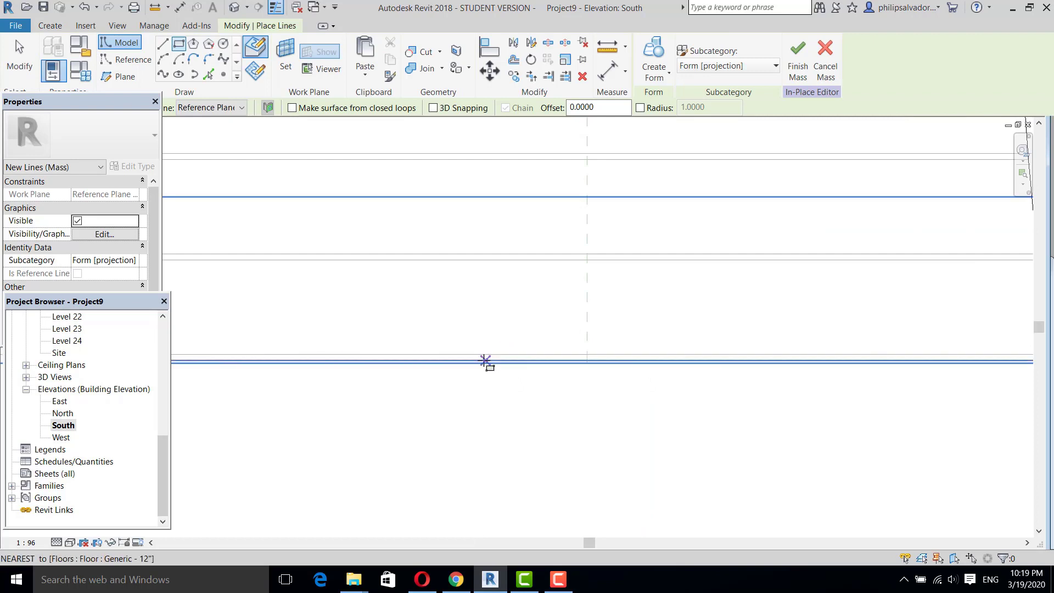
pyautogui.click(481, 355)
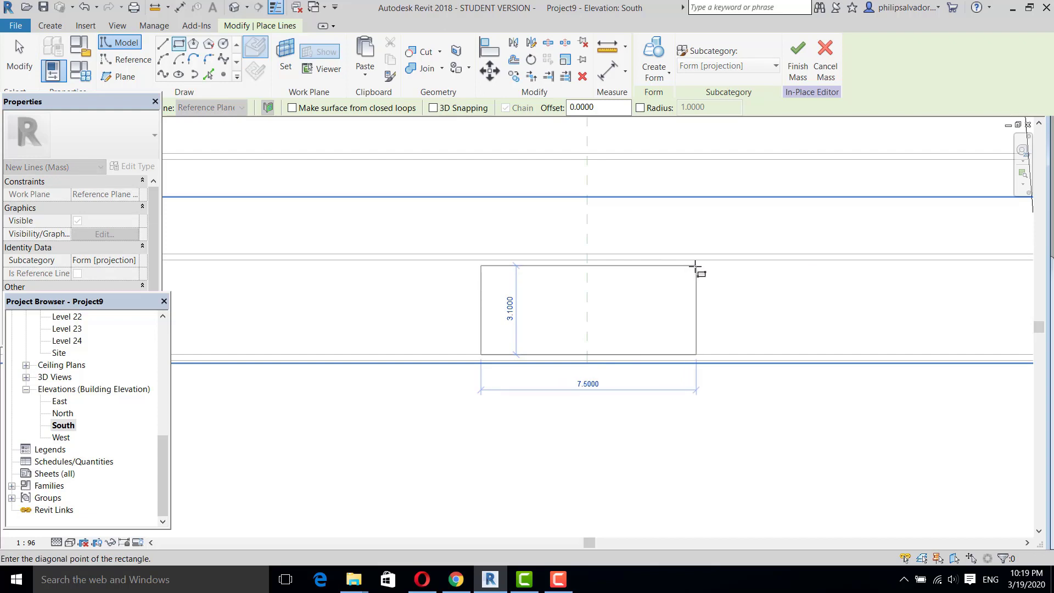
pyautogui.click(696, 266)
pyautogui.press('Escape')
pyautogui.press('Escape')
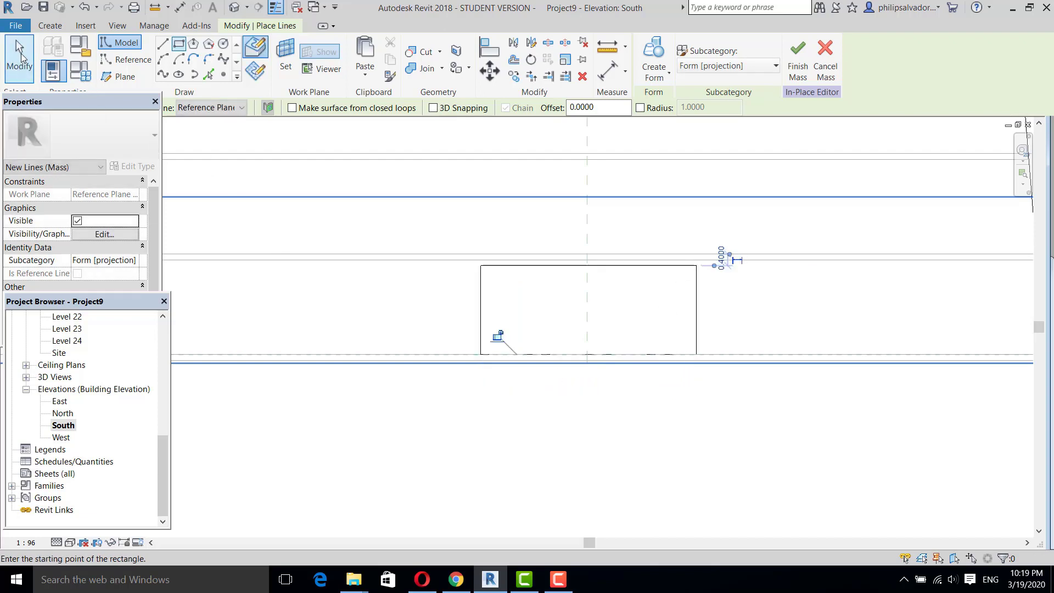
pyautogui.scroll(-2, 549, 367)
pyautogui.press('Tab')
pyautogui.click(569, 311)
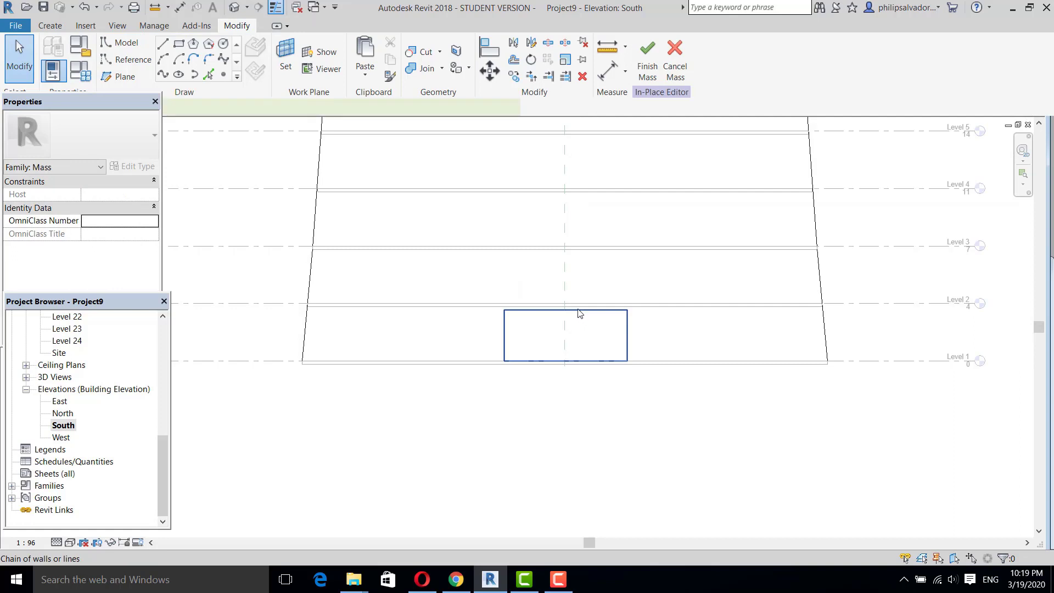
pyautogui.scroll(4, 551, 346)
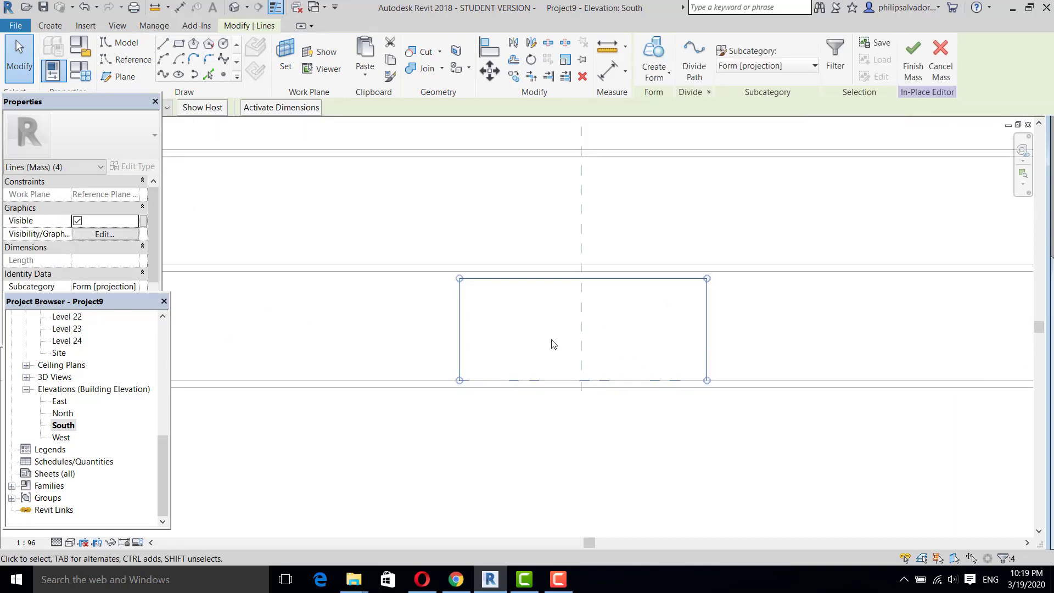
pyautogui.scroll(-2, 554, 351)
pyautogui.click(614, 336)
pyautogui.scroll(-2, 614, 323)
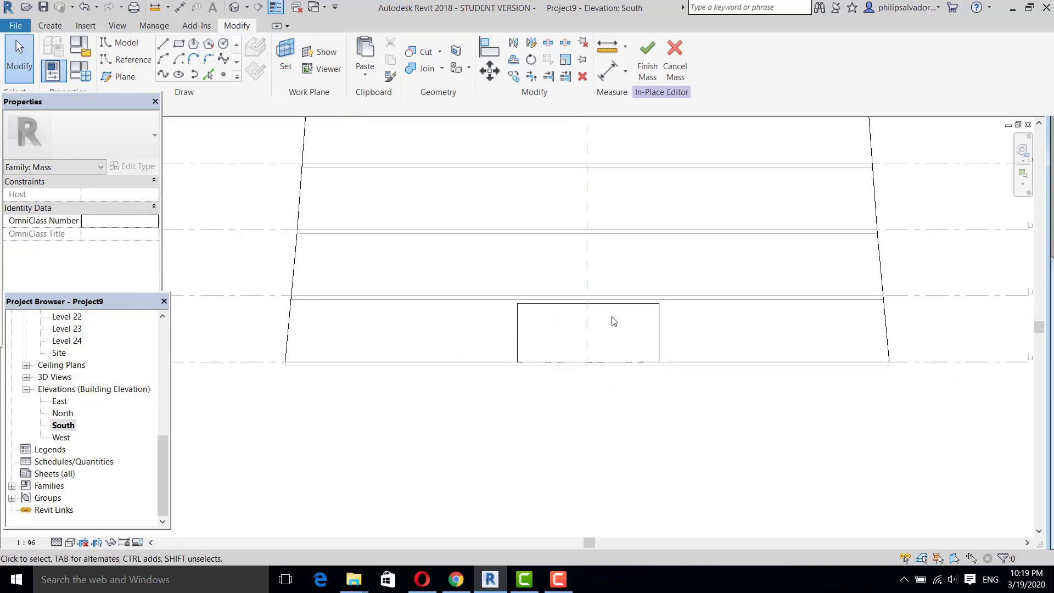
# Step: Draw an arc with a radius of about 6.39 between the rectangle's two vertical sides, peaking on the central reference plane
pyautogui.click(163, 59)
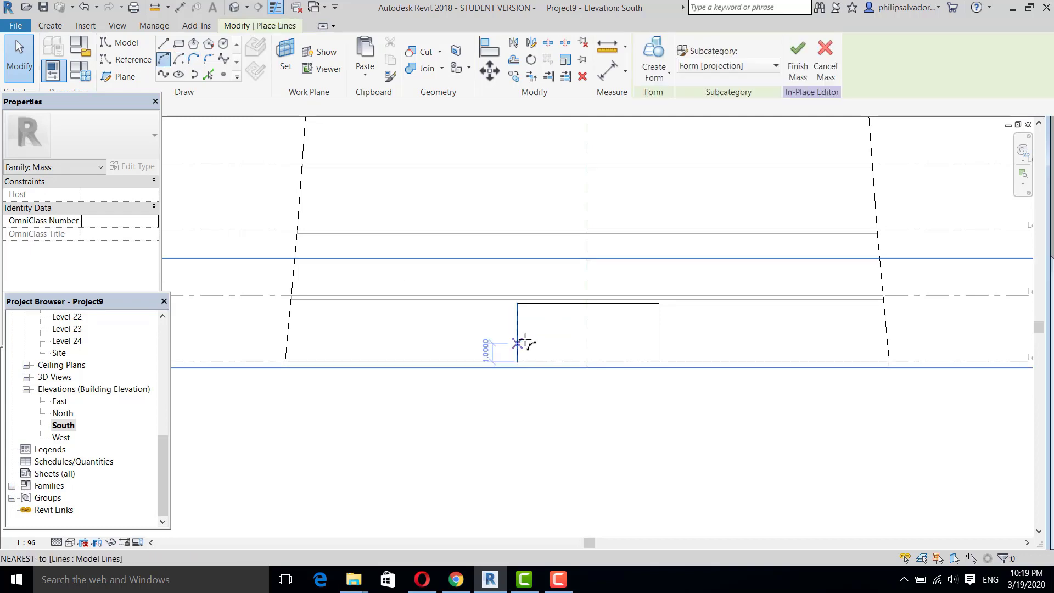
pyautogui.scroll(2, 521, 336)
pyautogui.click(515, 328)
pyautogui.click(730, 328)
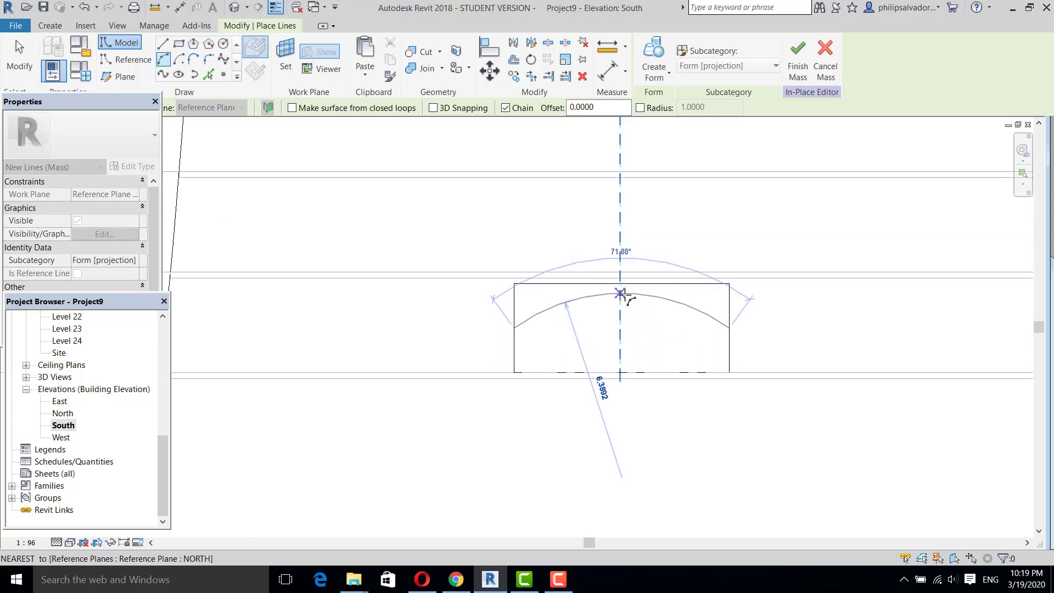
pyautogui.click(620, 294)
pyautogui.press('Escape')
pyautogui.press('Escape')
# Step: Try to split the rectangle's upper edge above the arc
pyautogui.scroll(1, 494, 323)
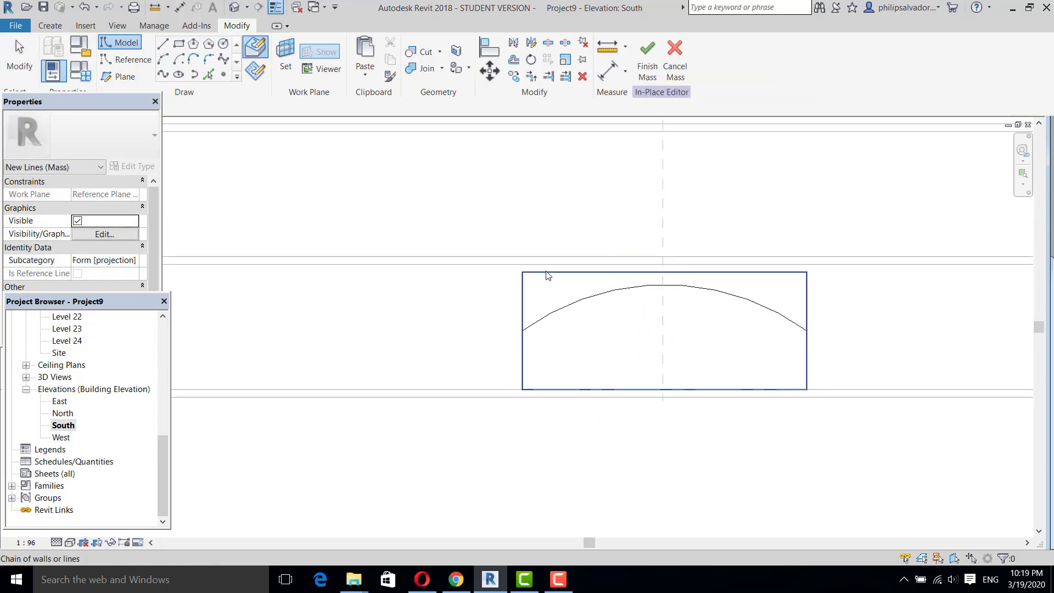
pyautogui.click(546, 271)
pyautogui.click(514, 470)
pyautogui.press('s')
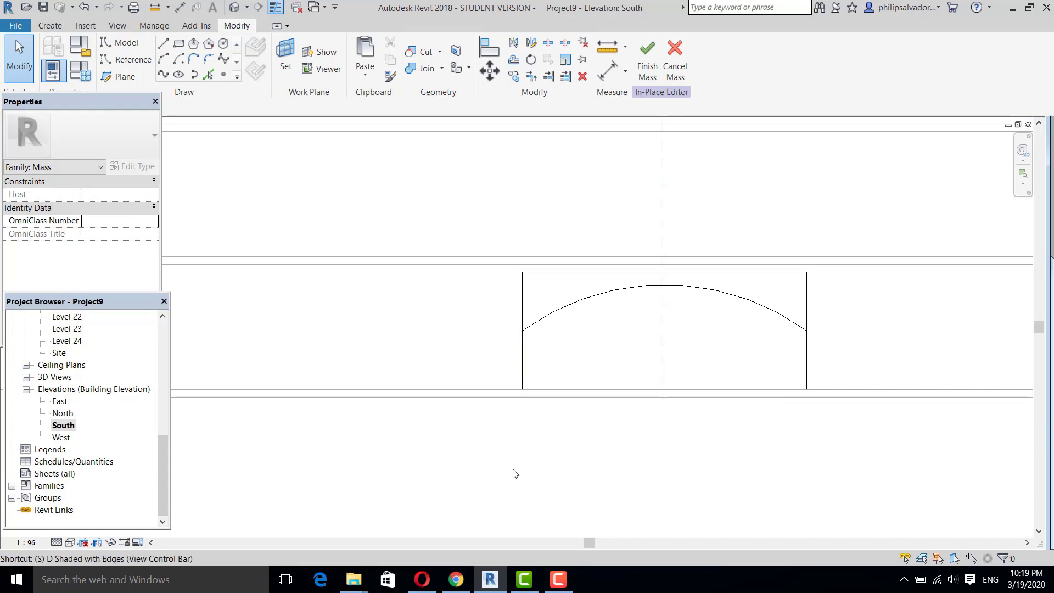
pyautogui.press('l')
pyautogui.click(559, 313)
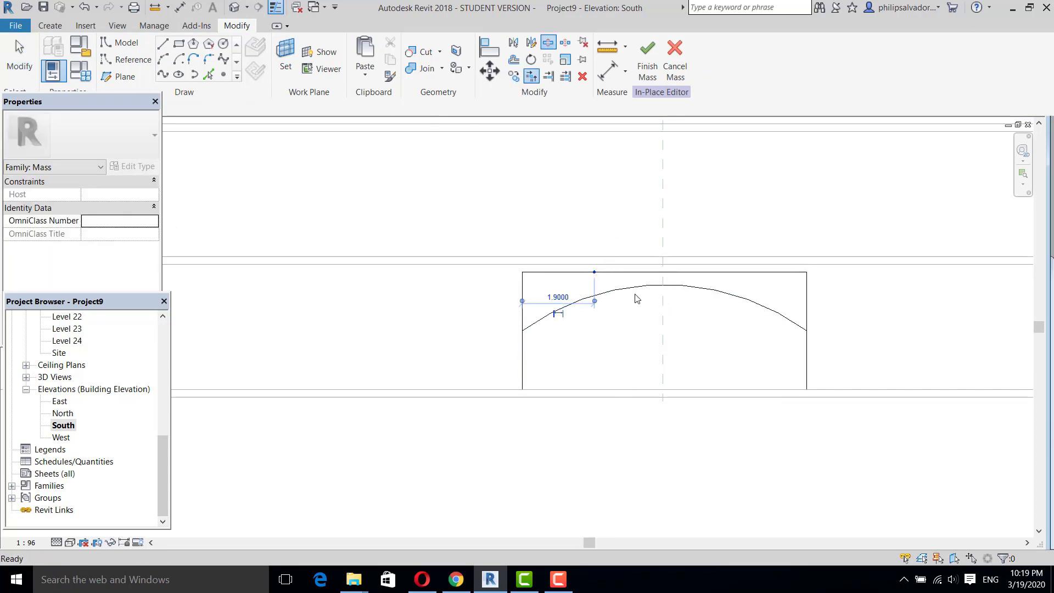
# Step: Trim the rectangle's two vertical sides to the arc and delete the leftover upper edge
pyautogui.press('t')
pyautogui.press('r')
pyautogui.click(807, 345)
pyautogui.click(783, 321)
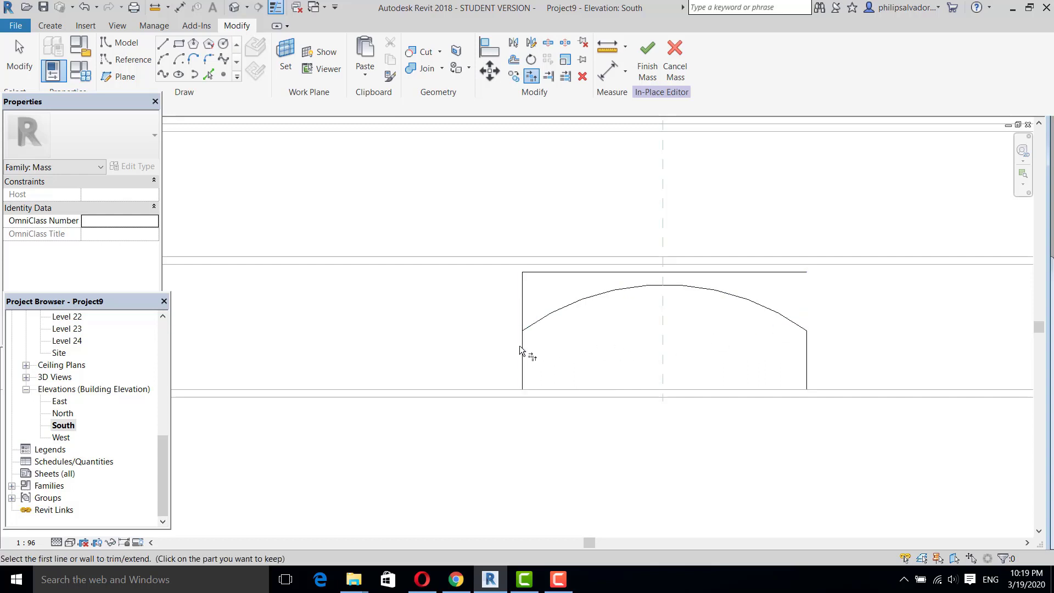
pyautogui.click(521, 350)
pyautogui.click(533, 328)
pyautogui.press('Escape')
pyautogui.press('Escape')
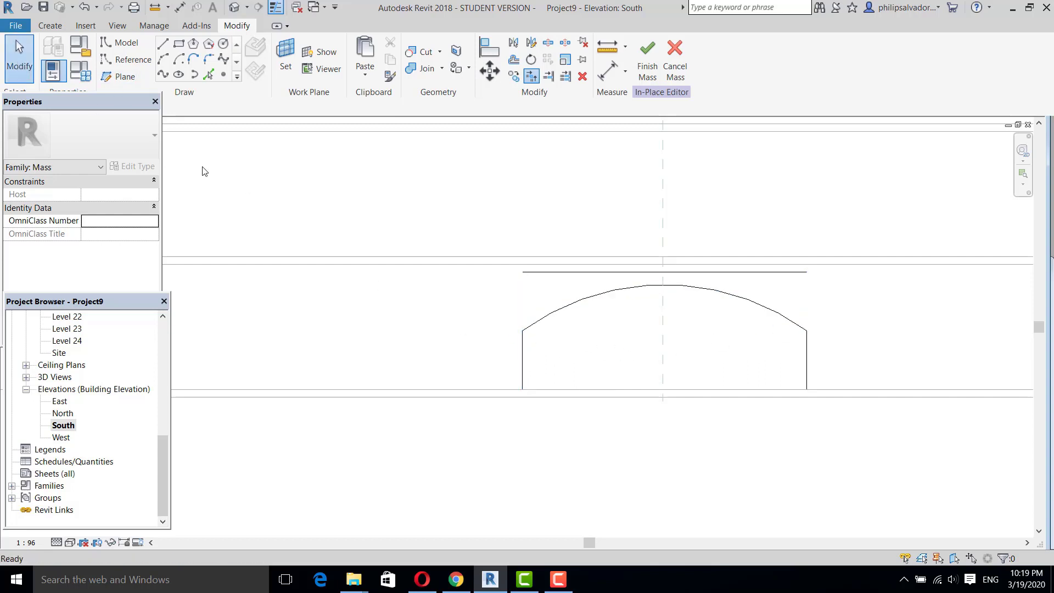
pyautogui.click(529, 273)
pyautogui.press('Delete')
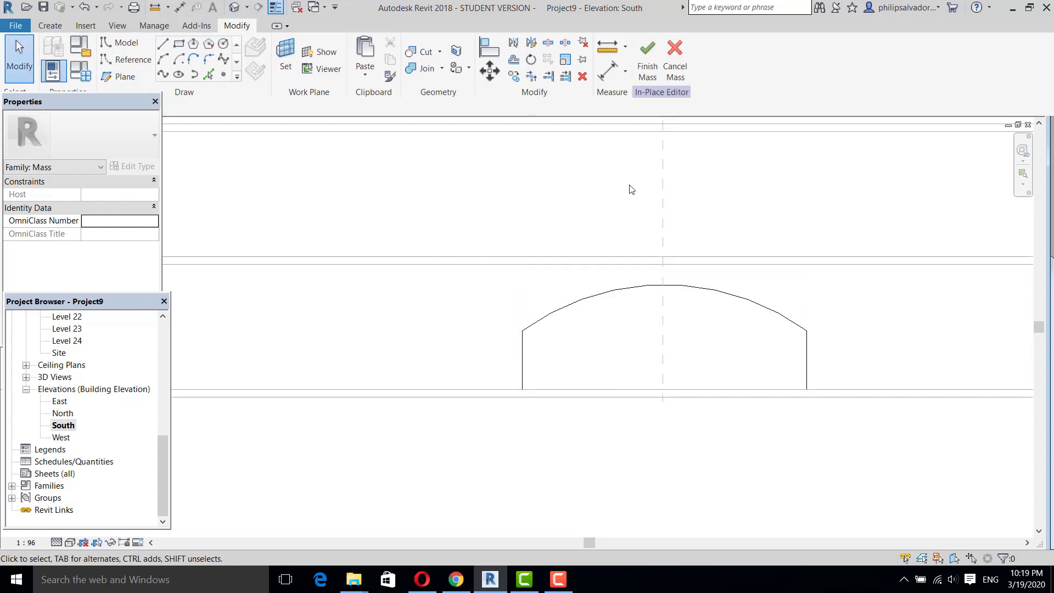
# Step: Open the 3D view and set its visual style to Wireframe
pyautogui.click(236, 8)
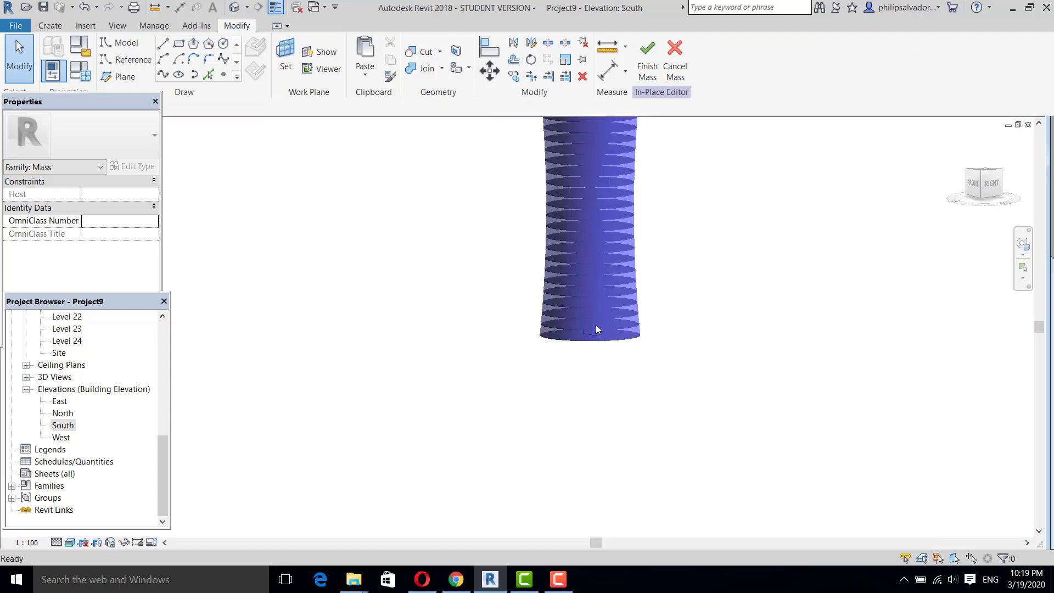
pyautogui.click(70, 543)
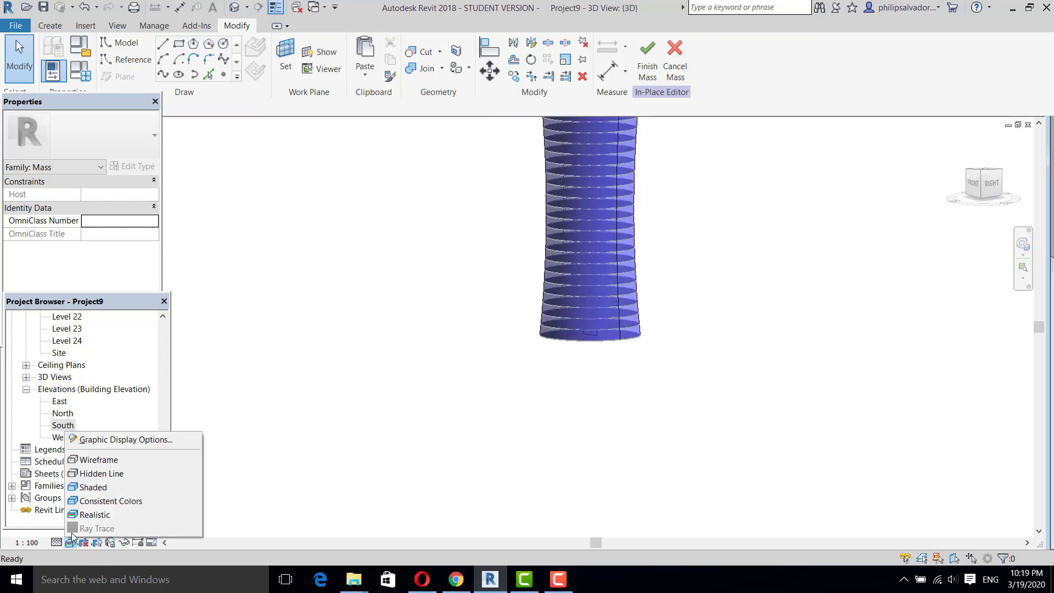
pyautogui.click(98, 460)
# Step: Create a solid form from the arched profile and stretch it to about 17.02, past the tower's back side
pyautogui.scroll(1, 604, 333)
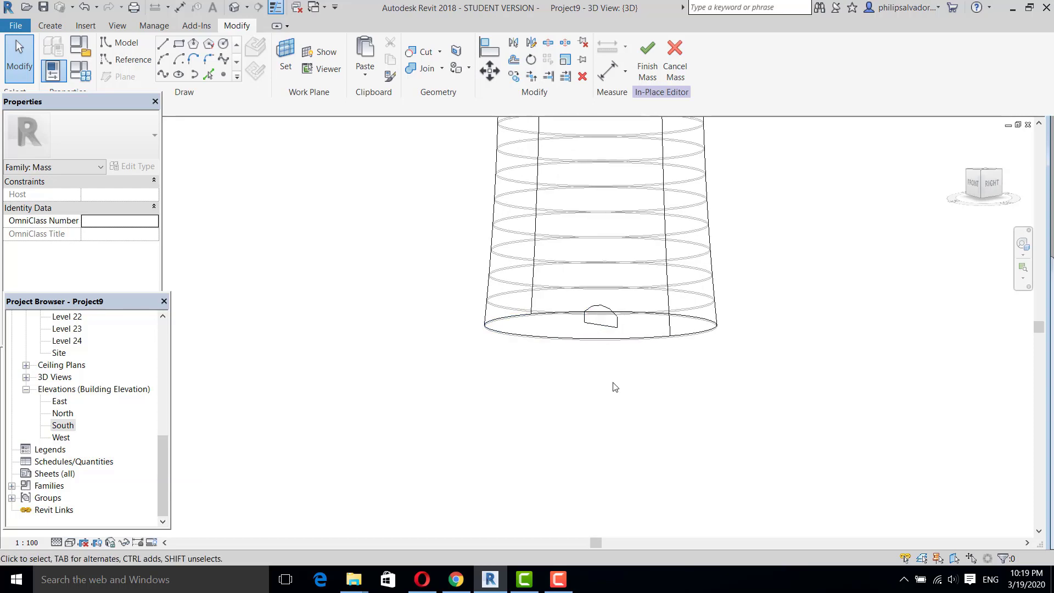
pyautogui.scroll(-1, 608, 381)
pyautogui.keyDown('shift'); pyautogui.moveTo(606, 378); pyautogui.dragTo(573, 402, button='middle'); pyautogui.keyUp('shift')
pyautogui.scroll(4, 608, 326)
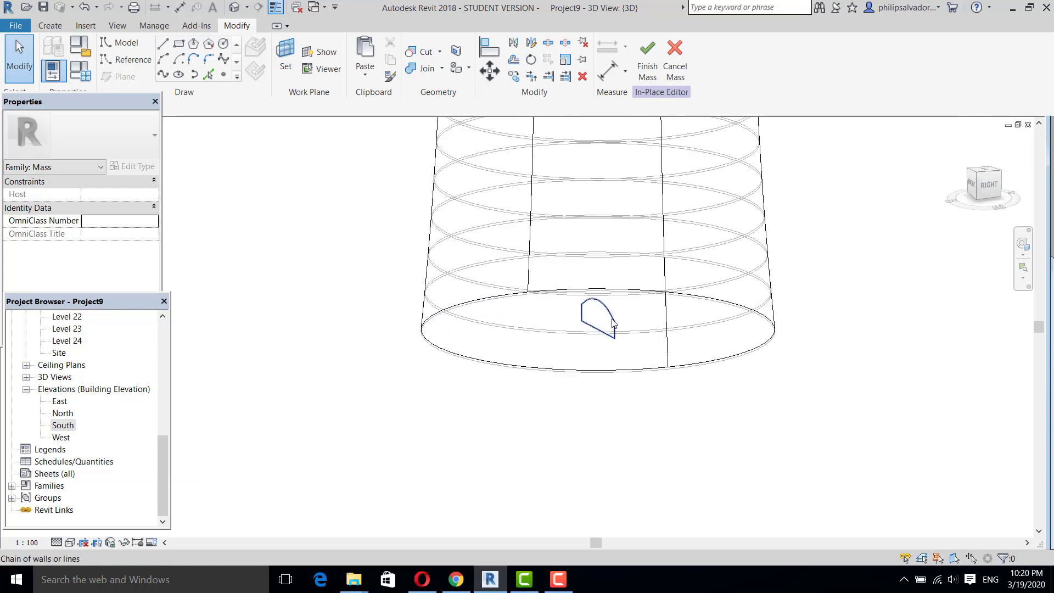
pyautogui.click(612, 319)
pyautogui.click(669, 70)
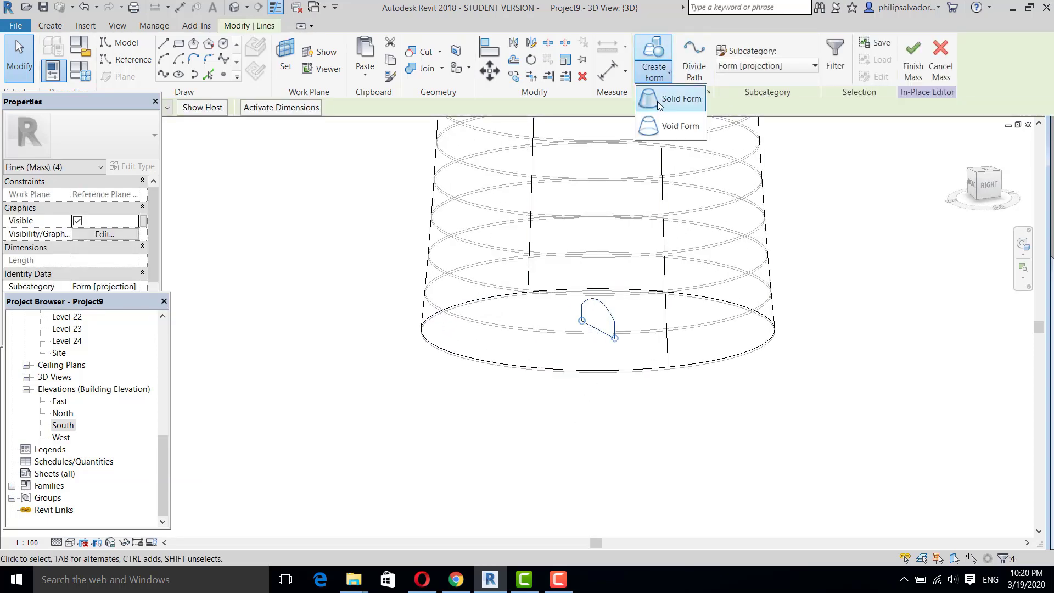
pyautogui.click(657, 101)
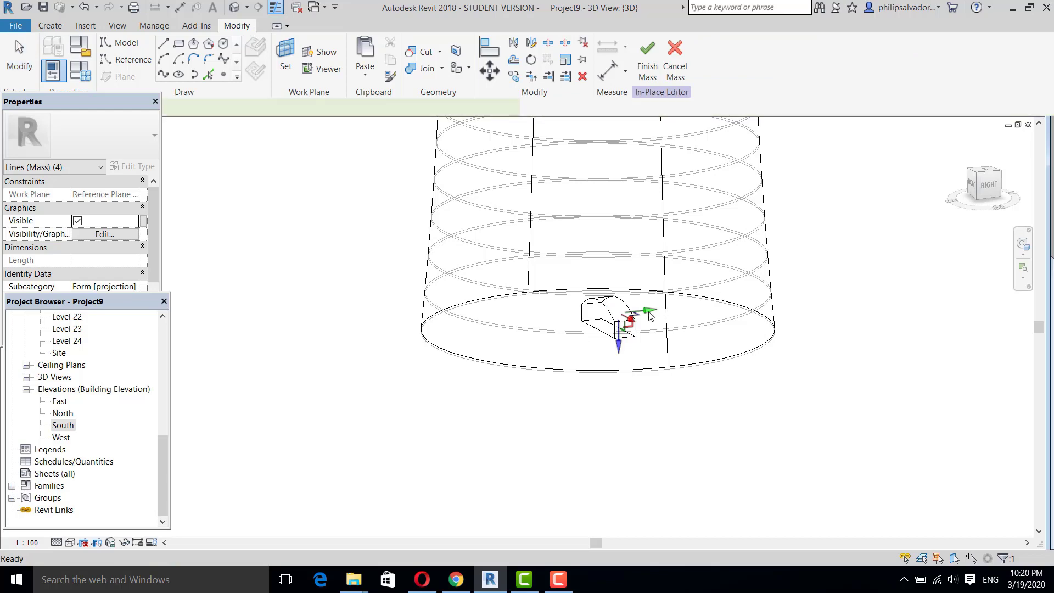
pyautogui.click(650, 312)
pyautogui.moveTo(650, 312); pyautogui.dragTo(800, 275)
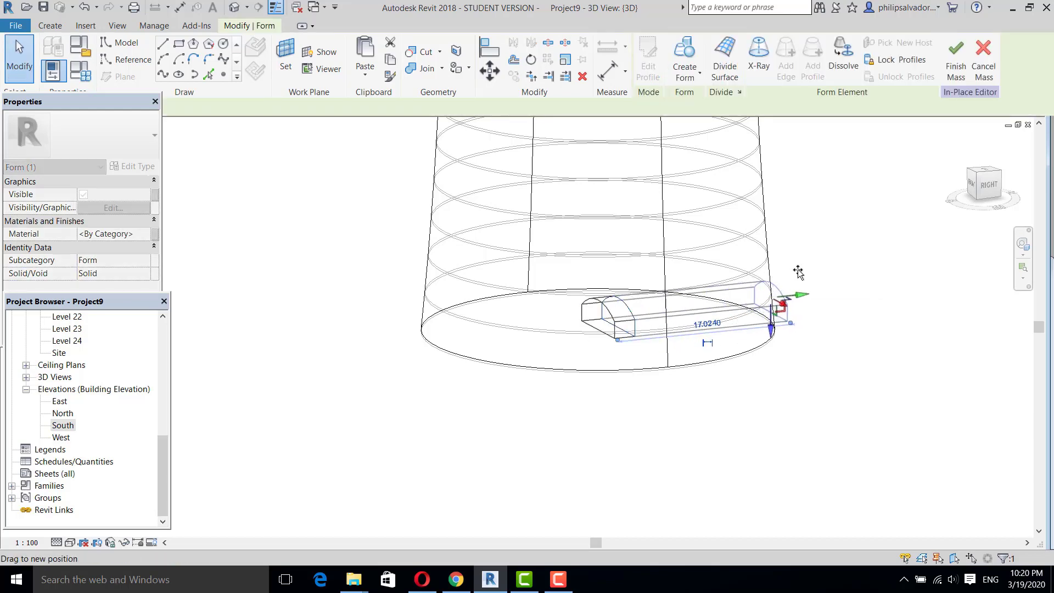
pyautogui.keyDown('shift'); pyautogui.moveTo(805, 330); pyautogui.dragTo(758, 347, button='middle'); pyautogui.keyUp('shift')
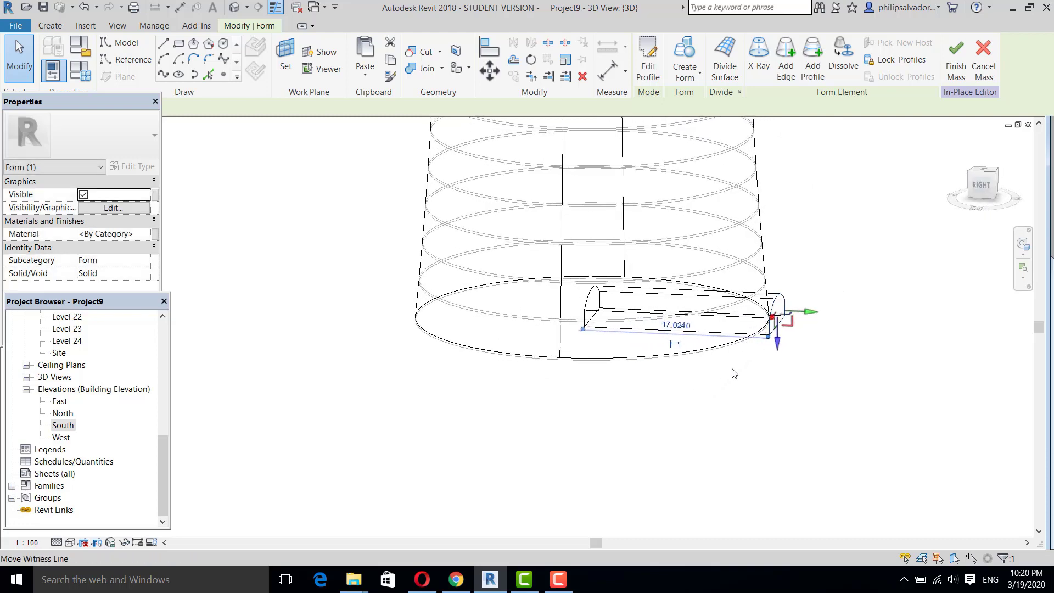
# Step: Undo the solid form made from the arched profile
pyautogui.scroll(-3, 671, 388)
pyautogui.scroll(1, 745, 358)
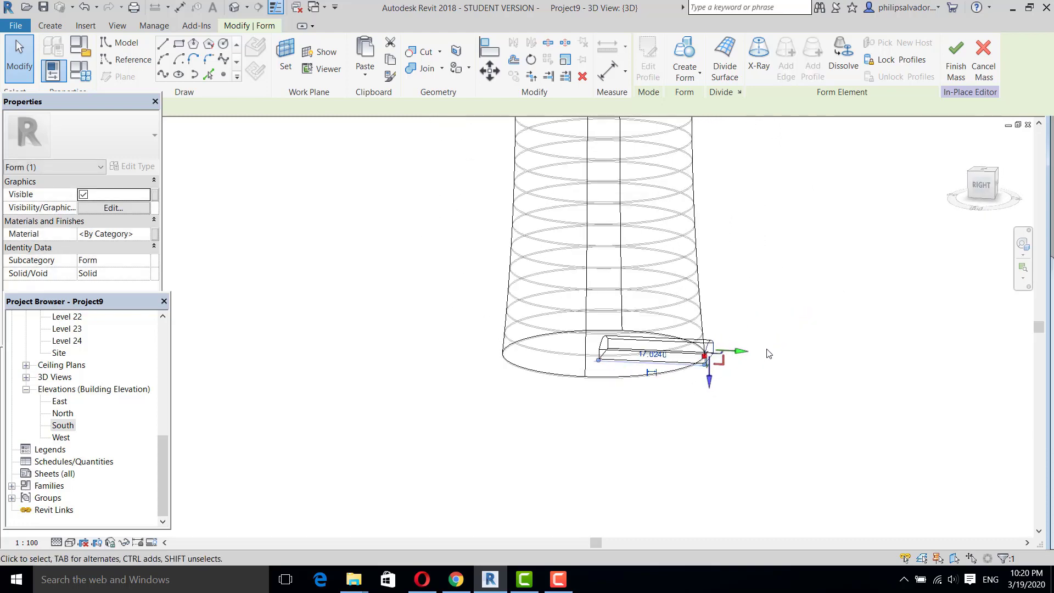
pyautogui.hotkey('ctrl', 'z')
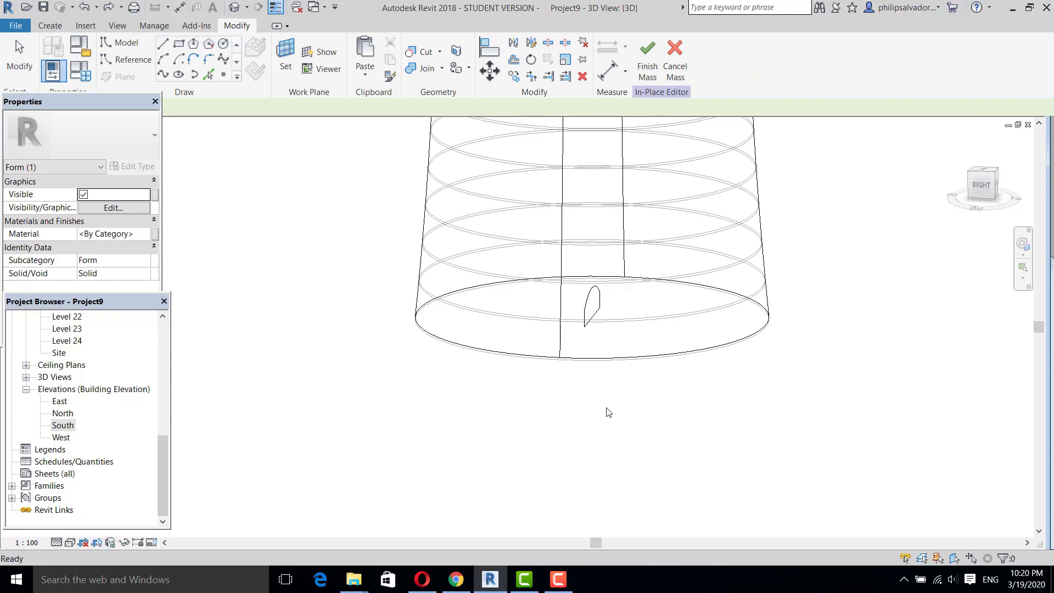
pyautogui.click(608, 412)
# Step: Create a void form from the arched profile and stretch it to about 17.39, past the tower's front side
pyautogui.keyDown('shift'); pyautogui.moveTo(609, 413); pyautogui.dragTo(692, 415, button='middle'); pyautogui.keyUp('shift')
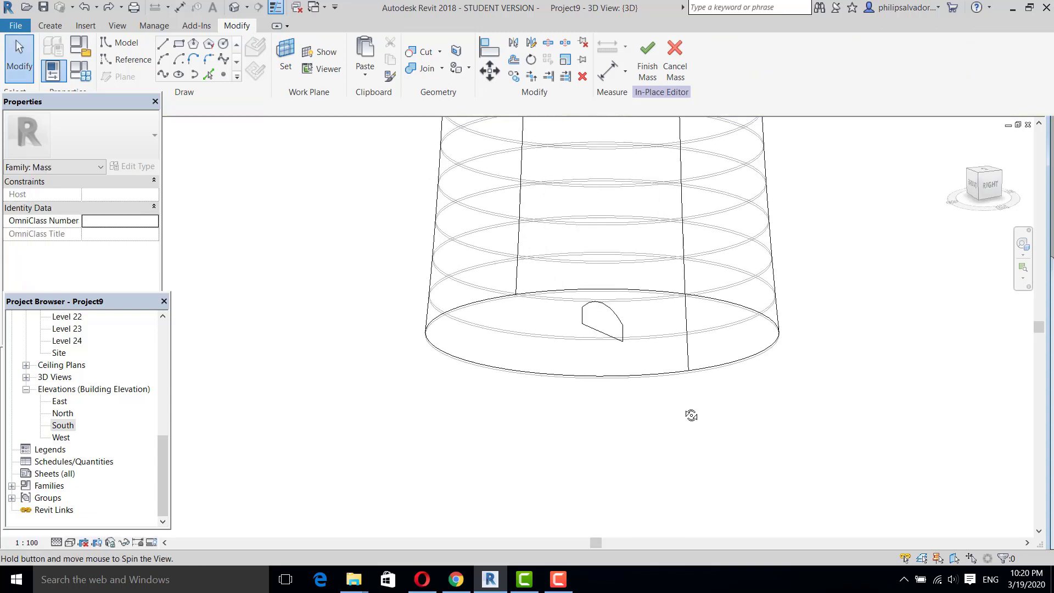
pyautogui.click(621, 328)
pyautogui.click(664, 126)
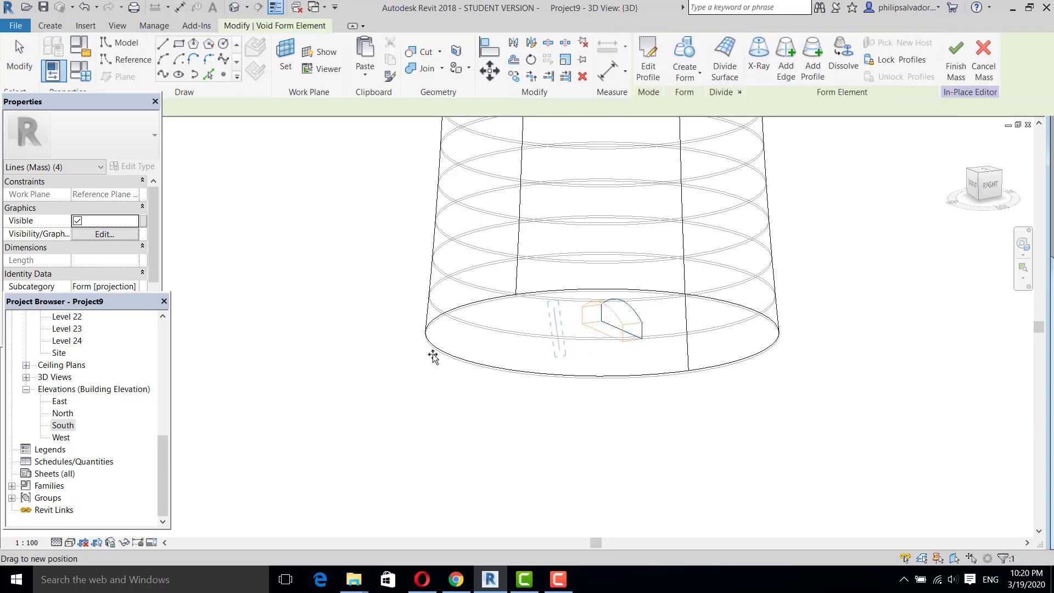
pyautogui.click(411, 364)
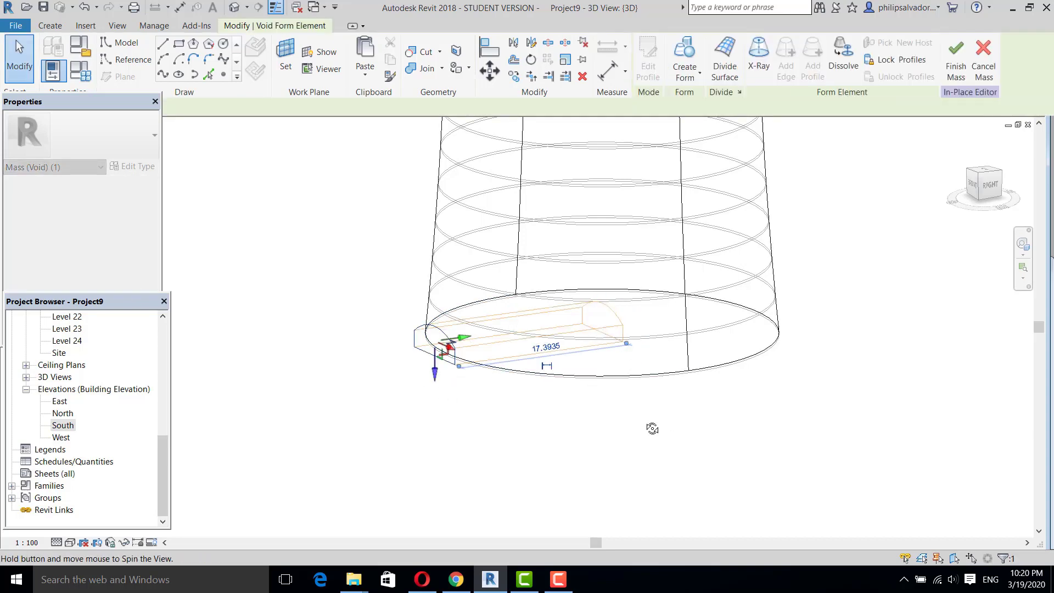
# Step: Stretch the void form's other end face to about 35.36, through the opposite side of the tower base, and deselect it
pyautogui.keyDown('shift'); pyautogui.moveTo(652, 428); pyautogui.dragTo(475, 460, button='middle'); pyautogui.keyUp('shift')
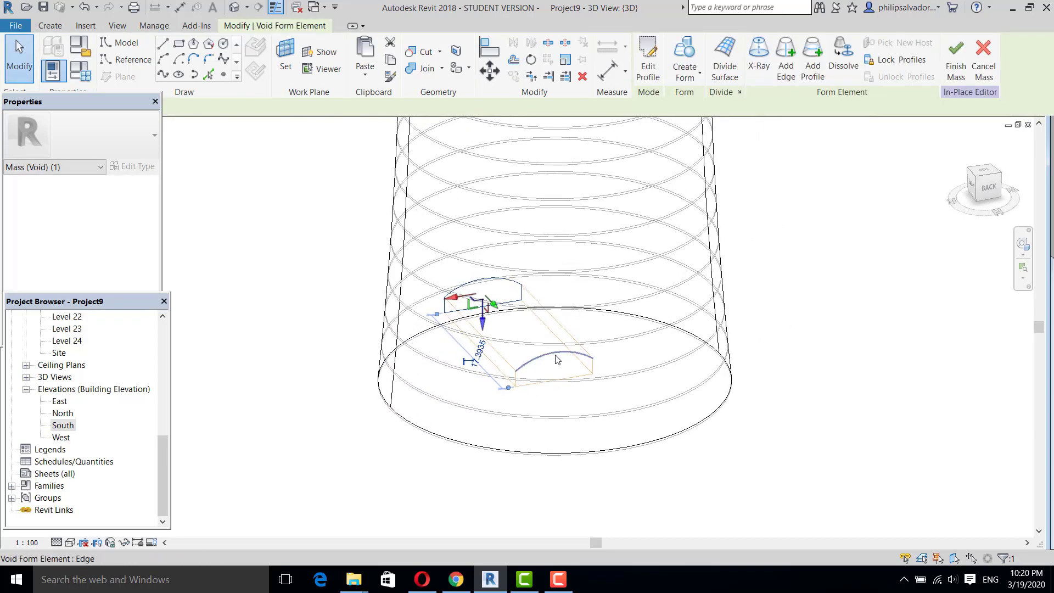
pyautogui.click(559, 380)
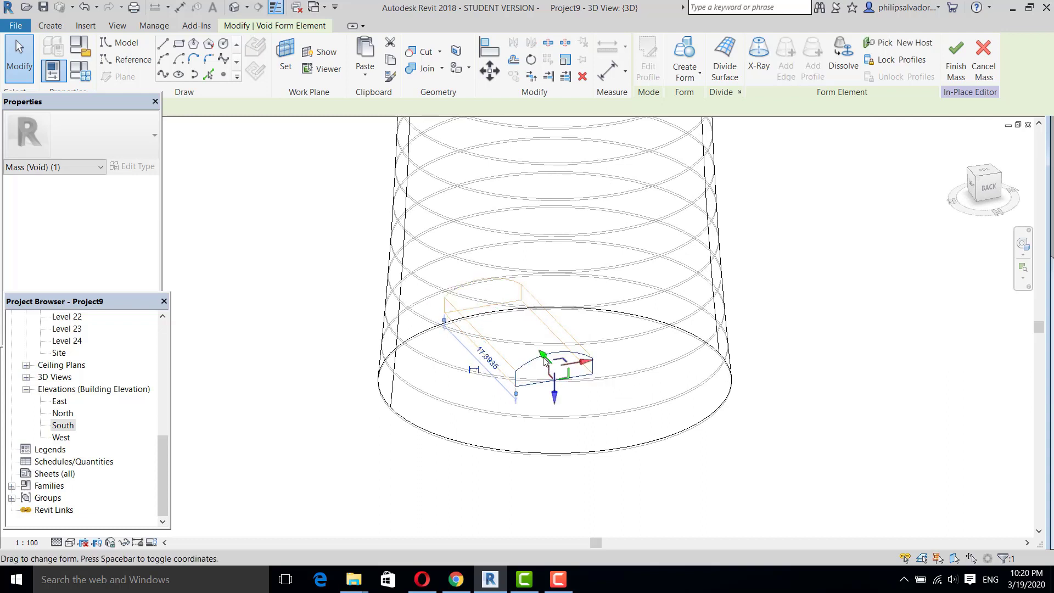
pyautogui.moveTo(601, 440); pyautogui.dragTo(605, 446)
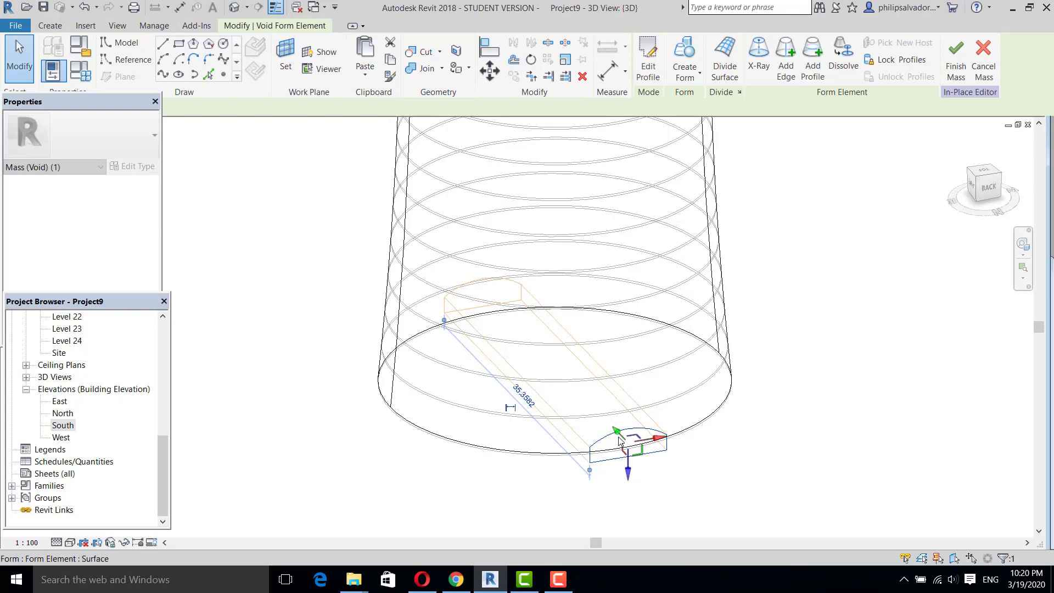
pyautogui.moveTo(615, 429); pyautogui.dragTo(606, 435)
pyautogui.click(512, 486)
pyautogui.keyDown('shift'); pyautogui.moveTo(513, 486); pyautogui.dragTo(616, 462, button='middle'); pyautogui.keyUp('shift')
pyautogui.scroll(-3, 535, 459)
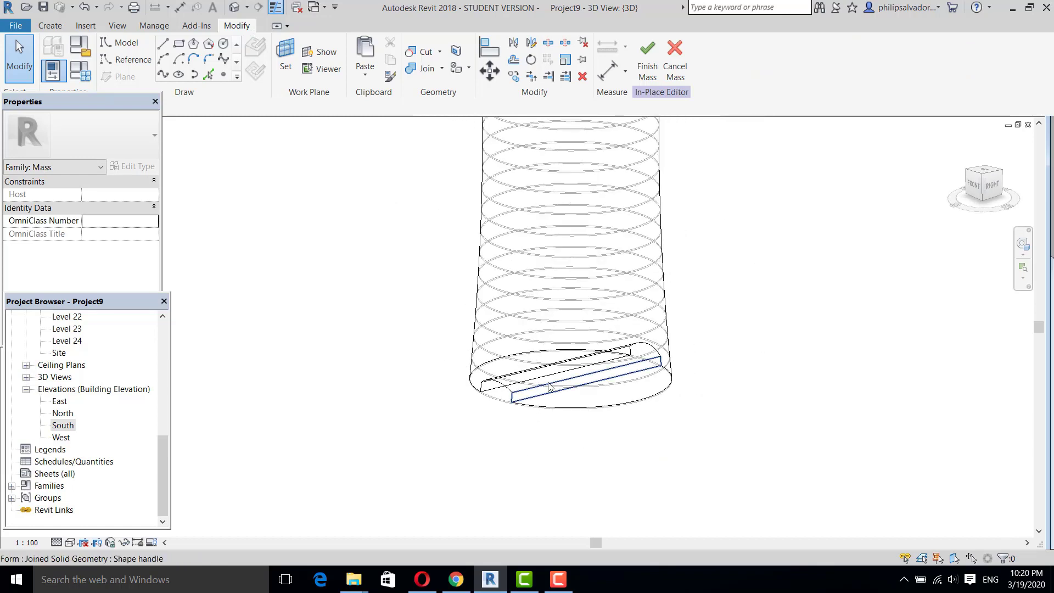
# Step: Set the 3D view's visual style to Realistic and finish the in-place mass with its arched opening
pyautogui.click(69, 543)
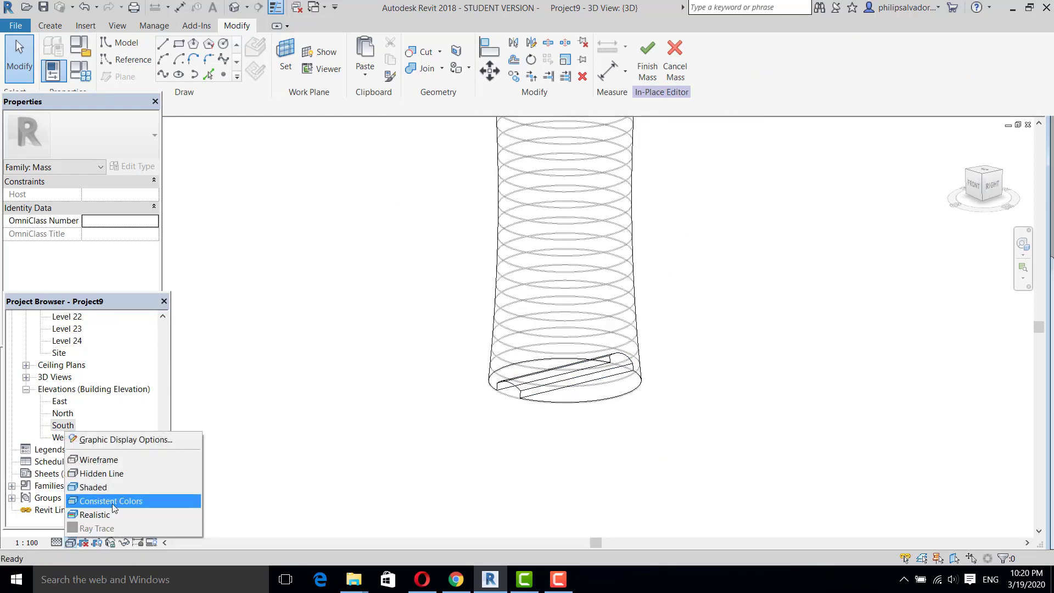
pyautogui.click(93, 513)
pyautogui.scroll(2, 501, 406)
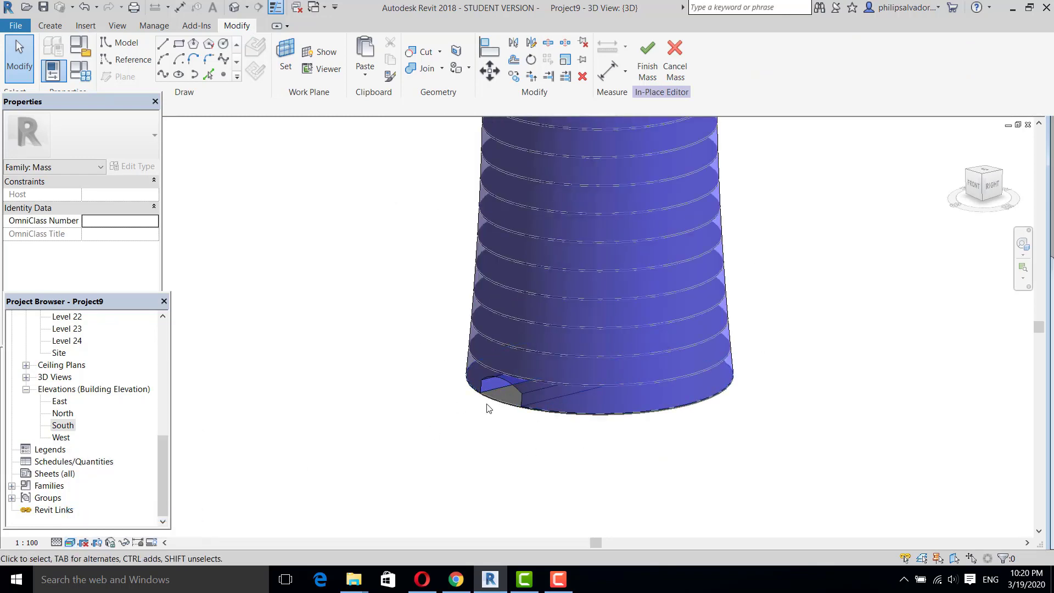
pyautogui.keyDown('shift'); pyautogui.moveTo(487, 407); pyautogui.dragTo(535, 429, button='middle'); pyautogui.keyUp('shift')
pyautogui.scroll(-3, 533, 427)
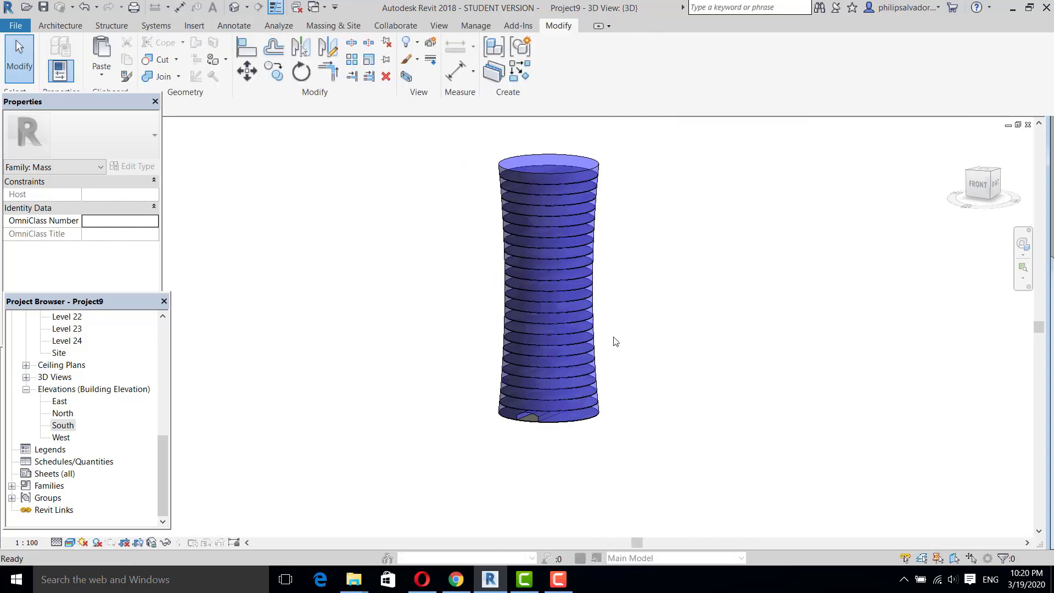
# Step: Select the tower mass and reopen it for in-place editing
pyautogui.scroll(4, 609, 308)
pyautogui.scroll(-1, 624, 306)
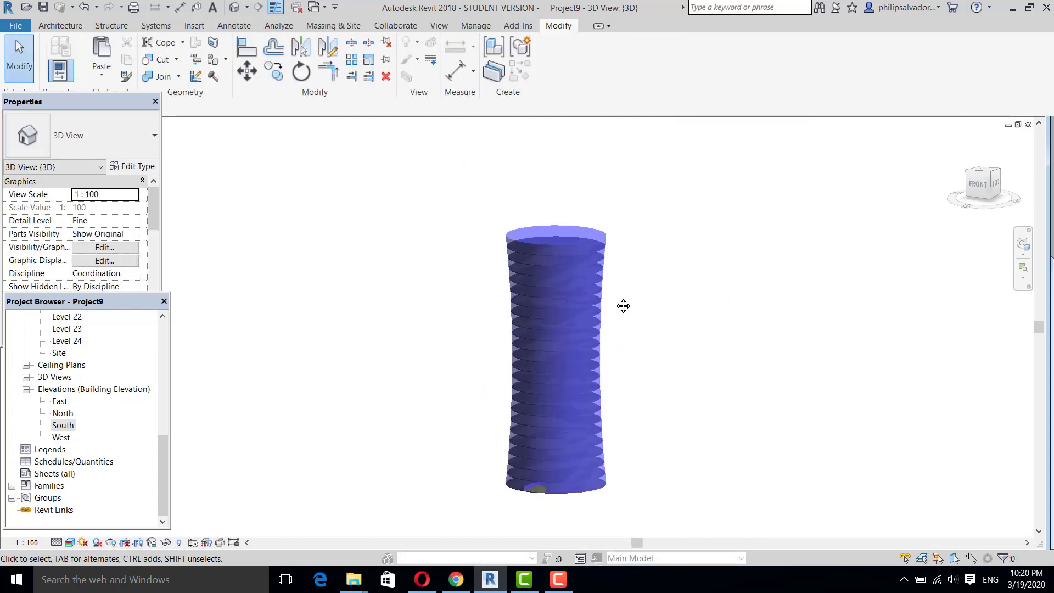
pyautogui.keyDown('shift'); pyautogui.moveTo(624, 306); pyautogui.dragTo(574, 285, button='middle'); pyautogui.keyUp('shift')
pyautogui.scroll(1, 575, 285)
pyautogui.click(622, 259)
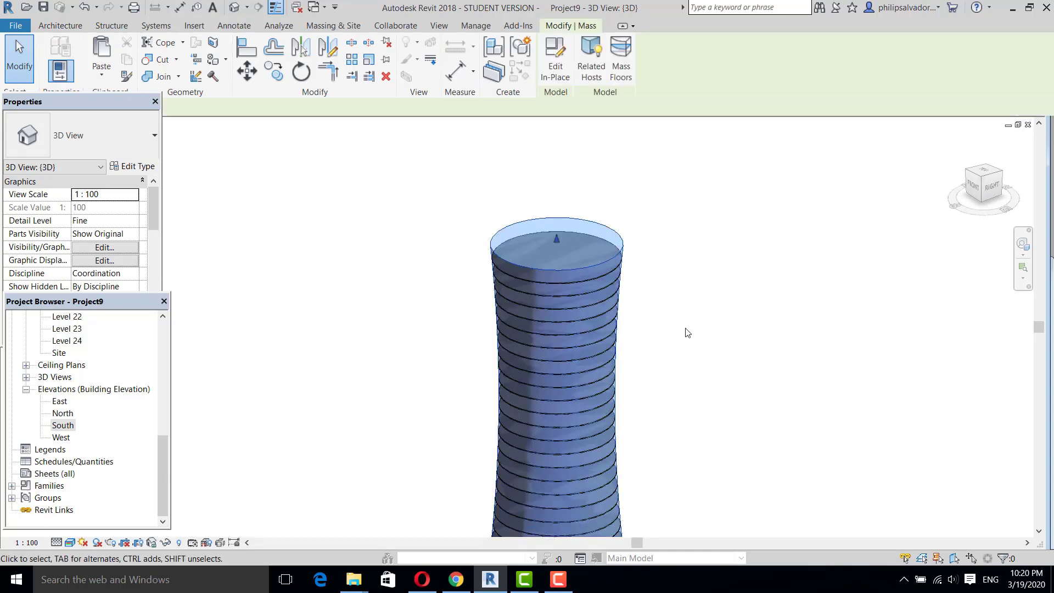
pyautogui.click(686, 332)
pyautogui.click(626, 253)
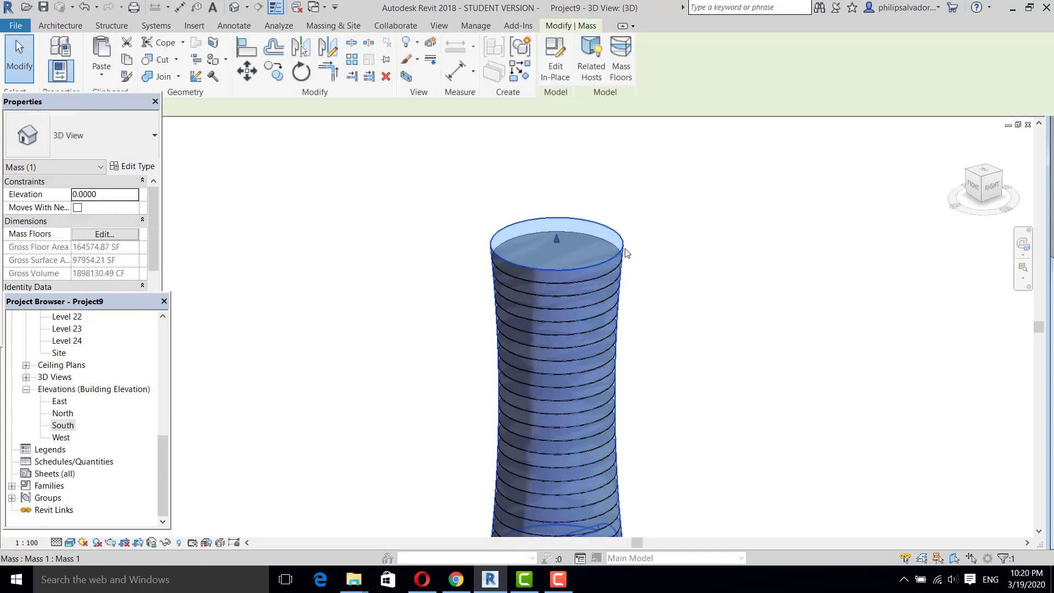
pyautogui.scroll(3, 626, 253)
pyautogui.doubleClick(609, 251)
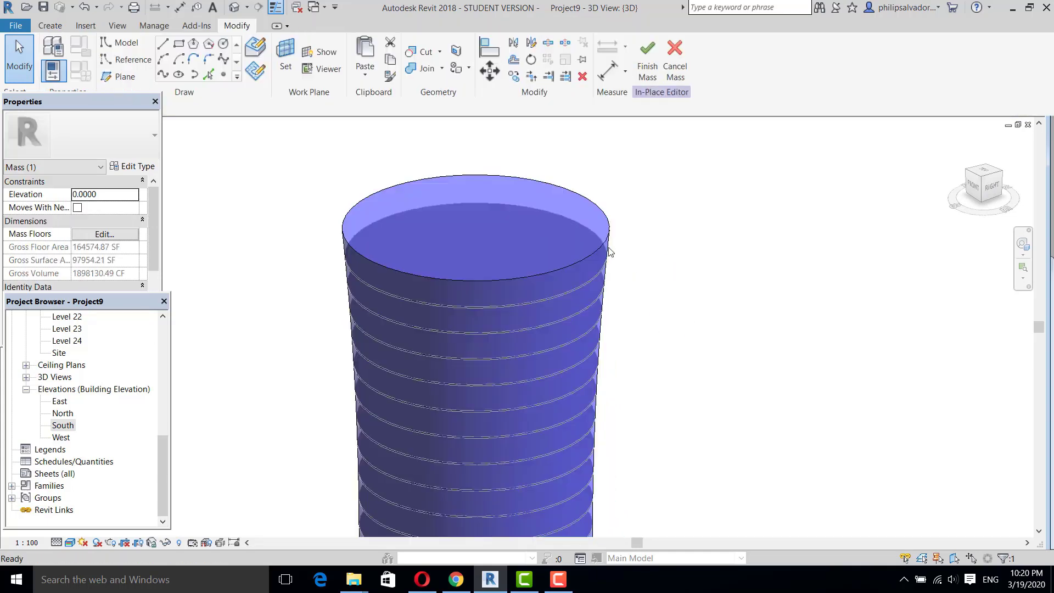
pyautogui.scroll(-2, 632, 263)
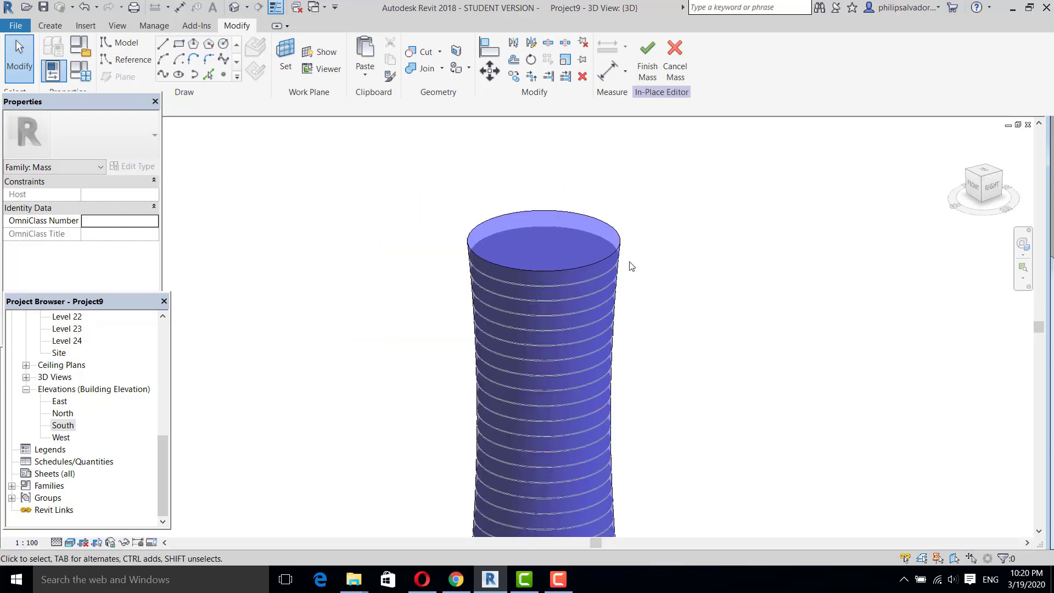
# Step: Divide both curved side surfaces of the tower and apply the Rhomboid pattern to them
pyautogui.click(593, 295)
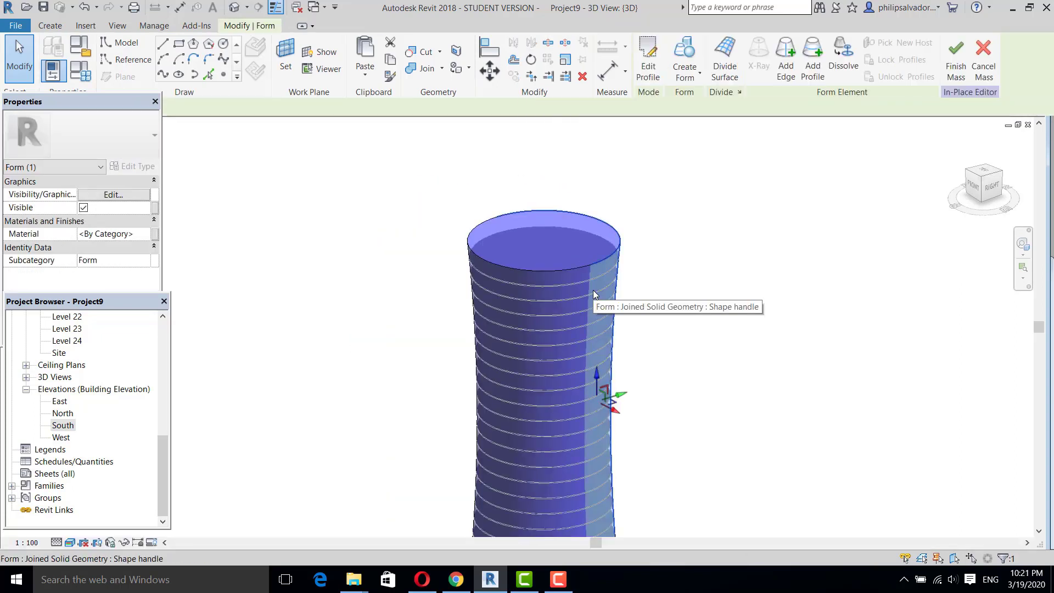
pyautogui.keyDown('ctrl'); pyautogui.click(548, 315); pyautogui.keyUp('ctrl')
pyautogui.click(734, 78)
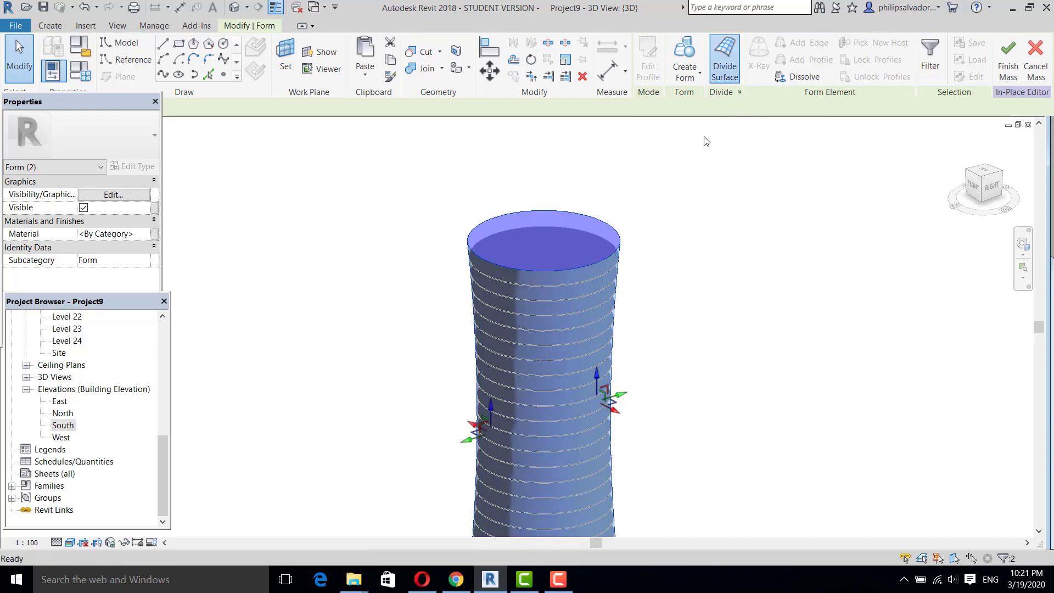
pyautogui.click(147, 142)
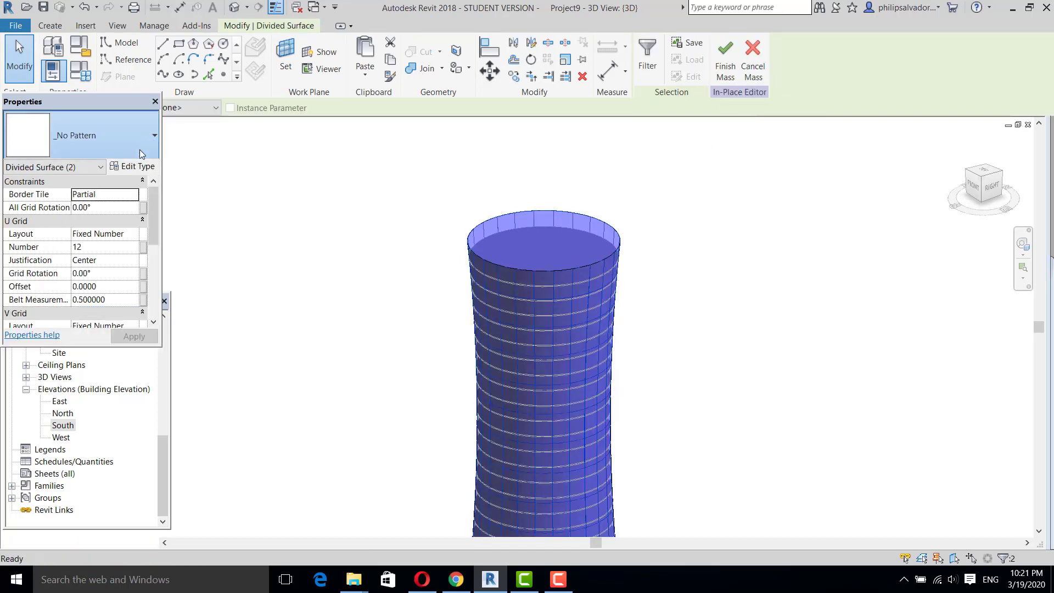
pyautogui.scroll(-1, 64, 329)
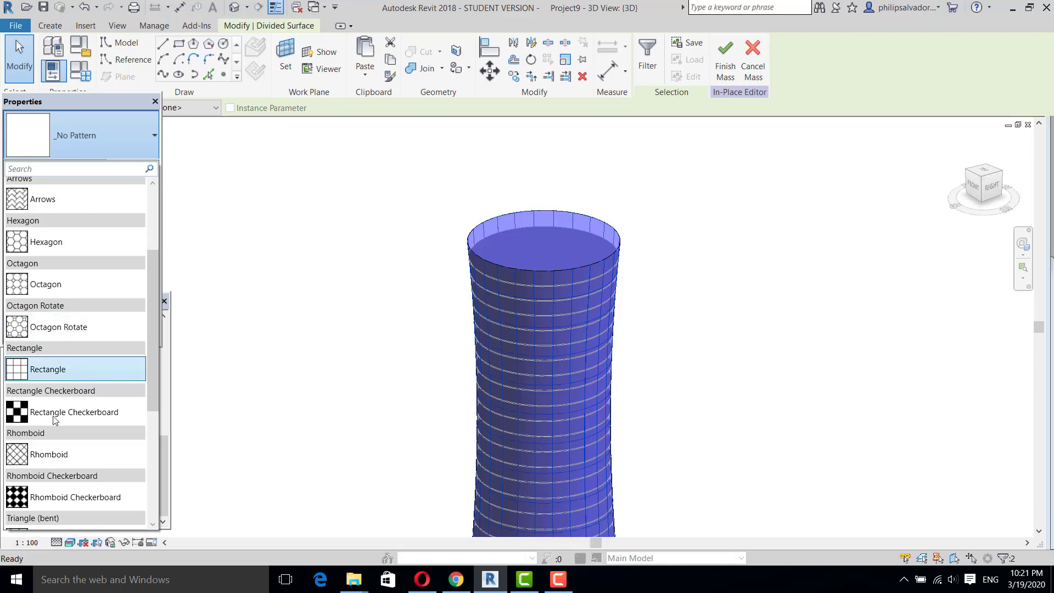
pyautogui.click(41, 459)
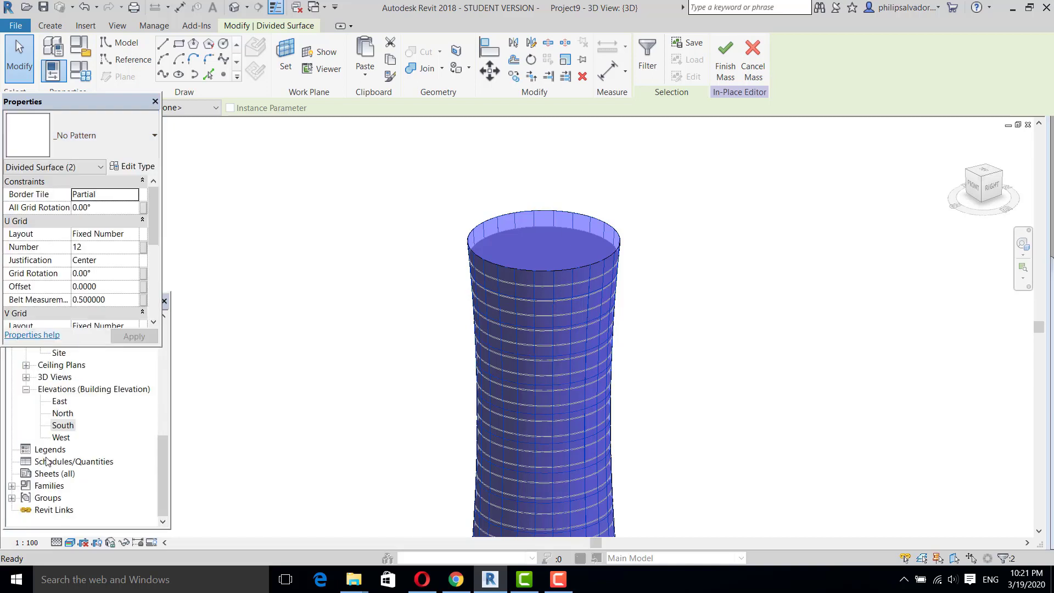
pyautogui.click(693, 181)
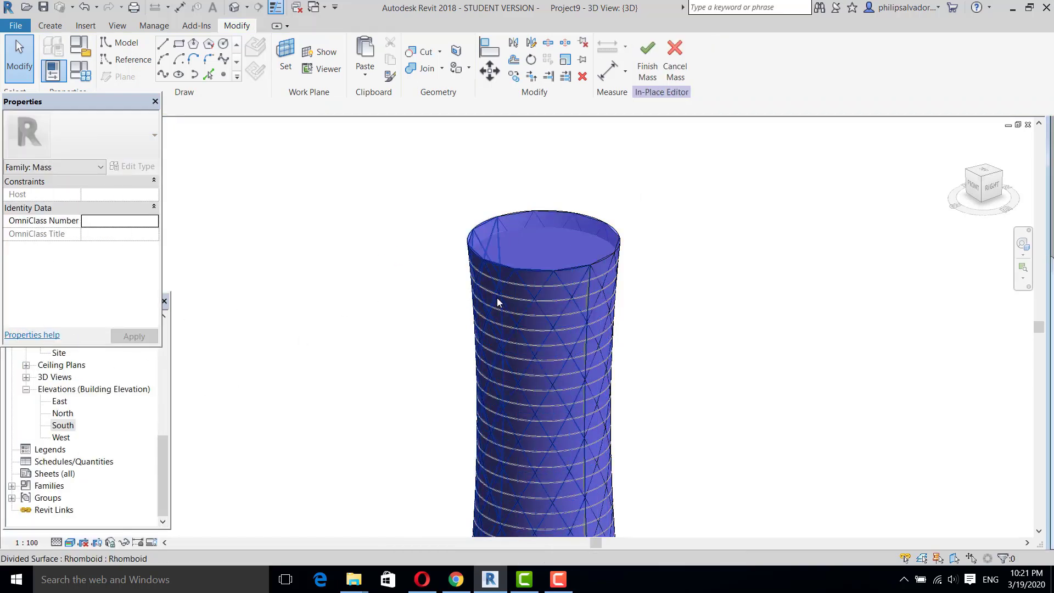
# Step: Select both Rhomboid divided surfaces and set their V grid number to 16
pyautogui.click(618, 271)
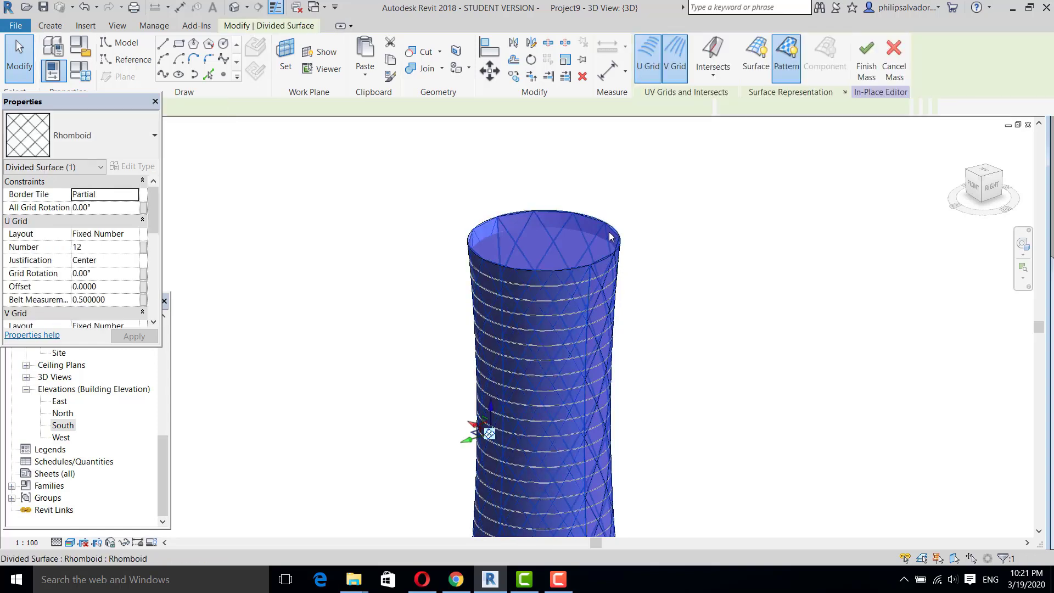
pyautogui.keyDown('ctrl'); pyautogui.click(609, 236); pyautogui.keyUp('ctrl')
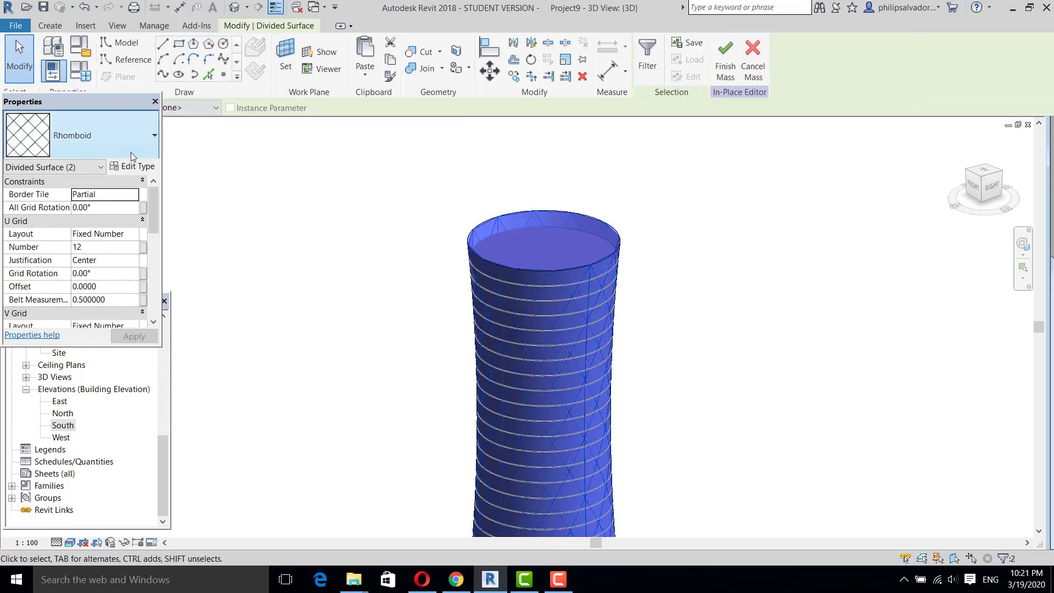
pyautogui.click(104, 247)
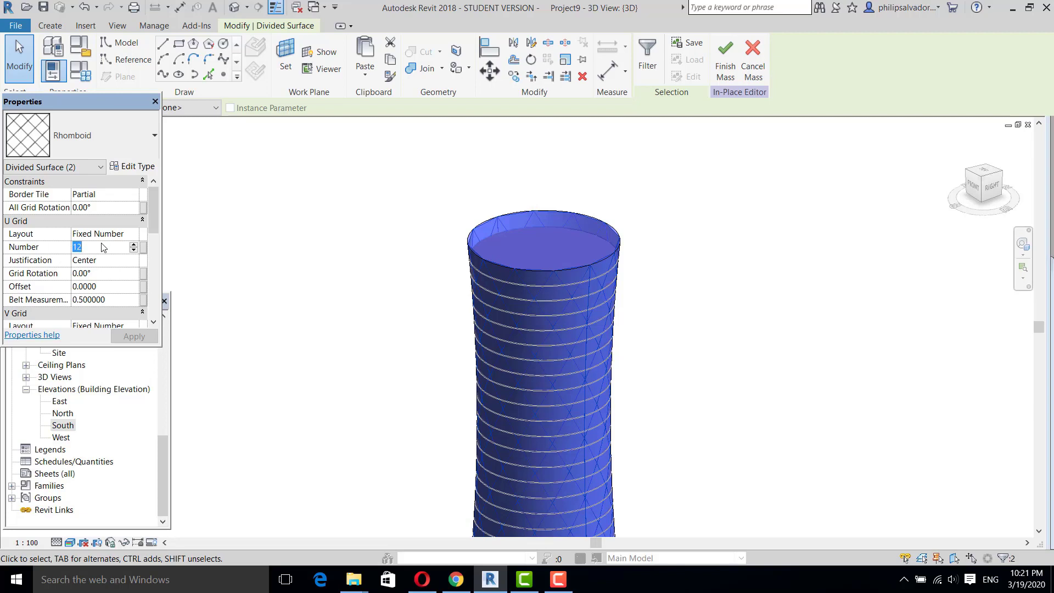
pyautogui.scroll(-3, 112, 280)
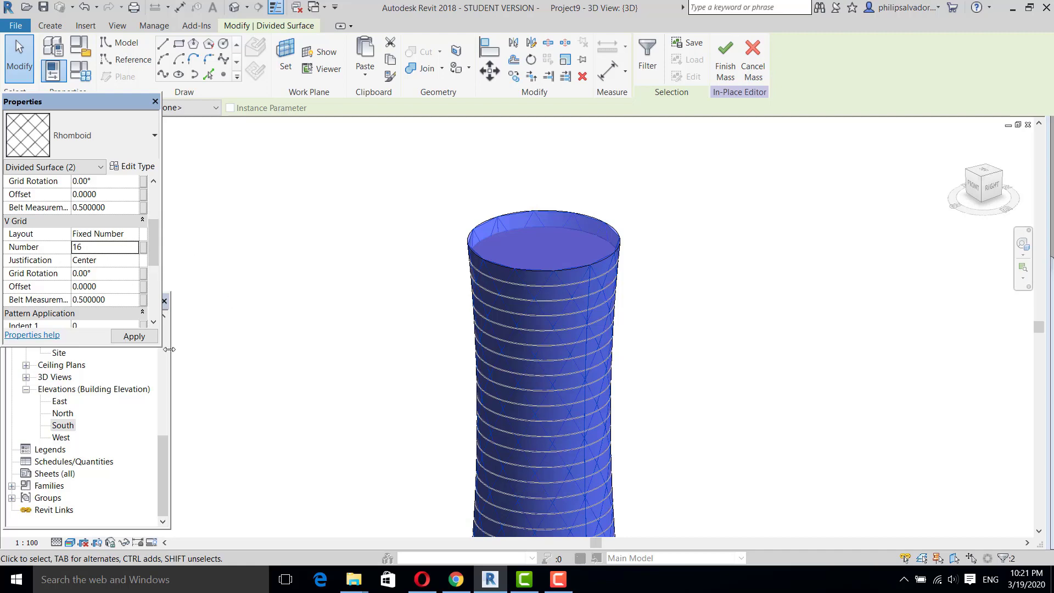
pyautogui.click(140, 338)
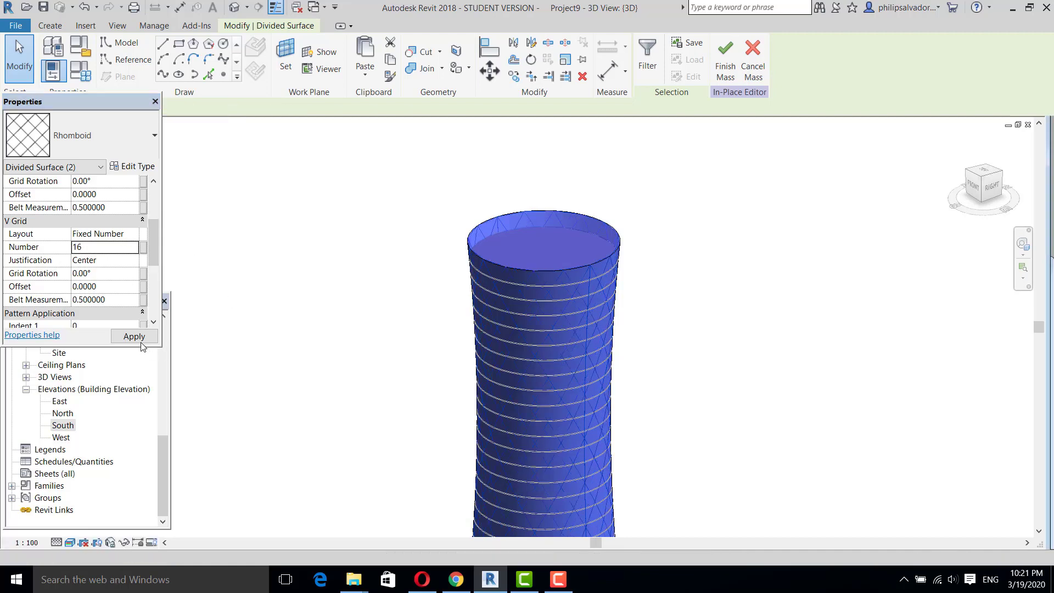
pyautogui.click(690, 309)
# Step: Check the Rhomboid pattern around the tower and finish the in-place mass
pyautogui.scroll(-2, 512, 436)
pyautogui.scroll(5, 544, 420)
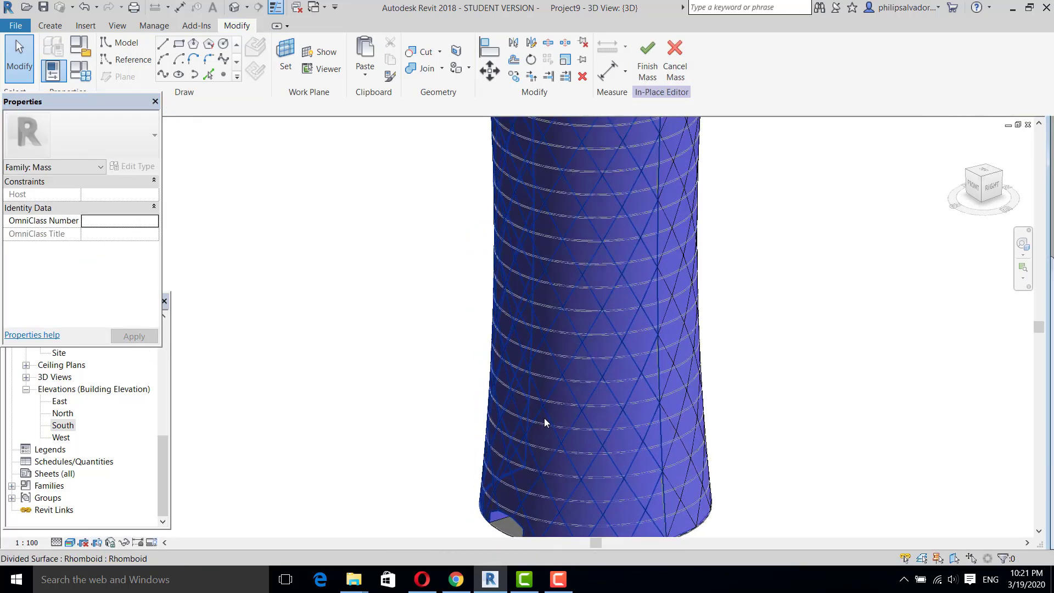
pyautogui.keyDown('shift'); pyautogui.moveTo(545, 405); pyautogui.dragTo(650, 454, button='middle'); pyautogui.keyUp('shift')
pyautogui.scroll(3, 625, 174)
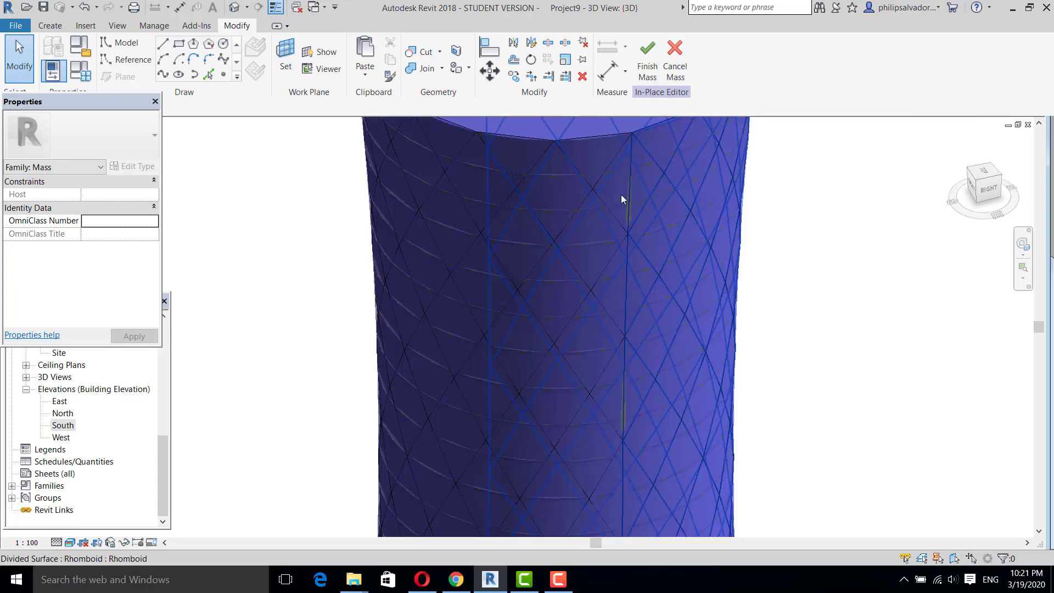
pyautogui.scroll(-5, 555, 202)
pyautogui.keyDown('shift'); pyautogui.moveTo(534, 283); pyautogui.dragTo(631, 227, button='middle'); pyautogui.keyUp('shift')
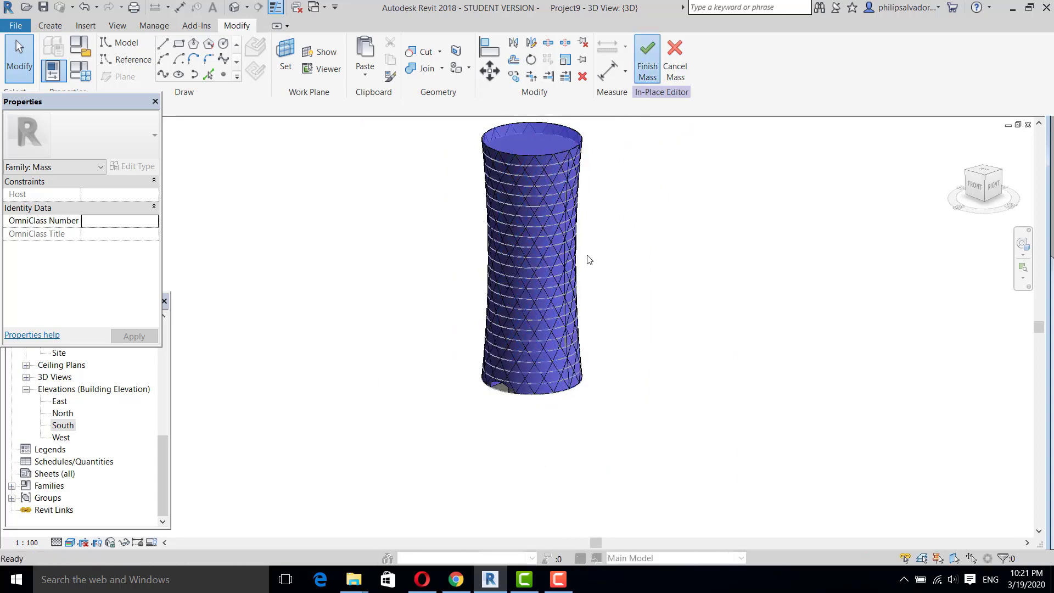
# Step: Examine the finished tower in 3D, including its Rhomboid facade pattern and the arched opening at the base
pyautogui.scroll(3, 556, 300)
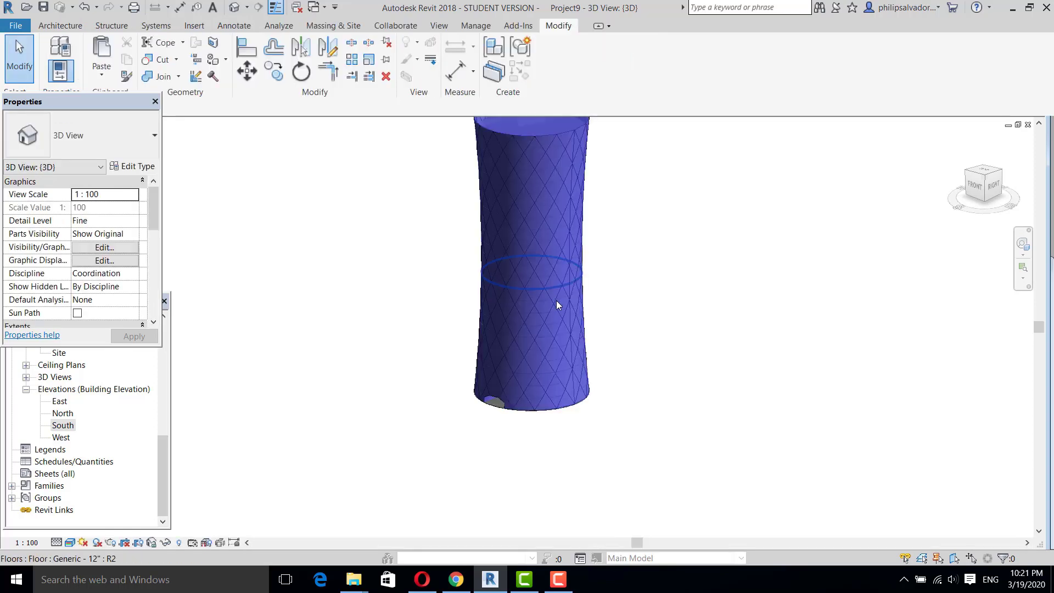
pyautogui.scroll(-3, 404, 442)
pyautogui.keyDown('shift'); pyautogui.moveTo(493, 358); pyautogui.dragTo(468, 370, button='middle'); pyautogui.keyUp('shift')
pyautogui.scroll(4, 432, 348)
pyautogui.scroll(-4, 445, 346)
pyautogui.scroll(3, 308, 324)
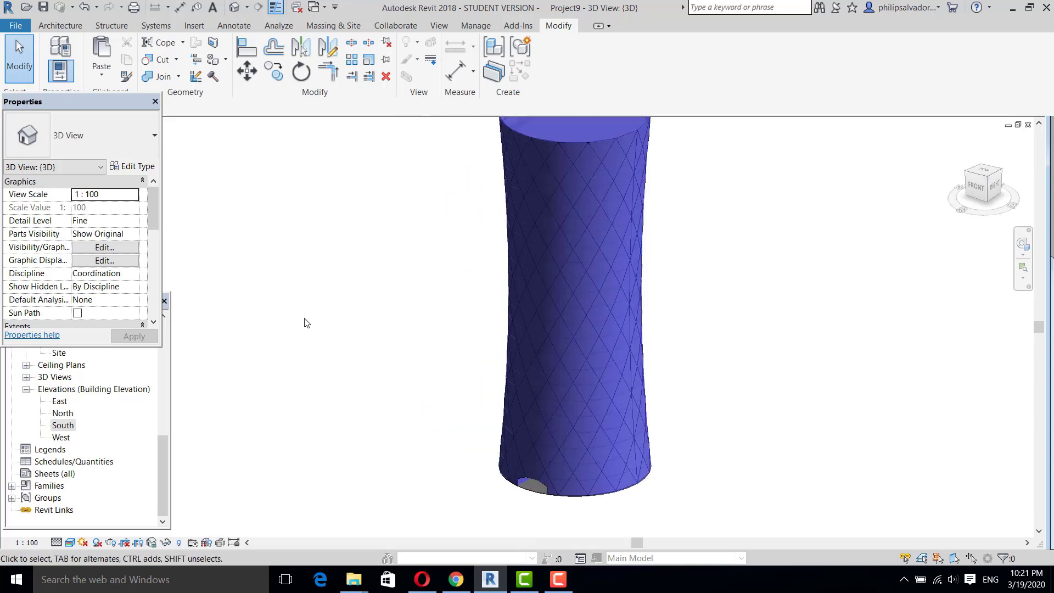
pyautogui.scroll(-3, 307, 324)
pyautogui.scroll(3, 494, 423)
pyautogui.scroll(-2, 496, 428)
pyautogui.scroll(-2, 453, 366)
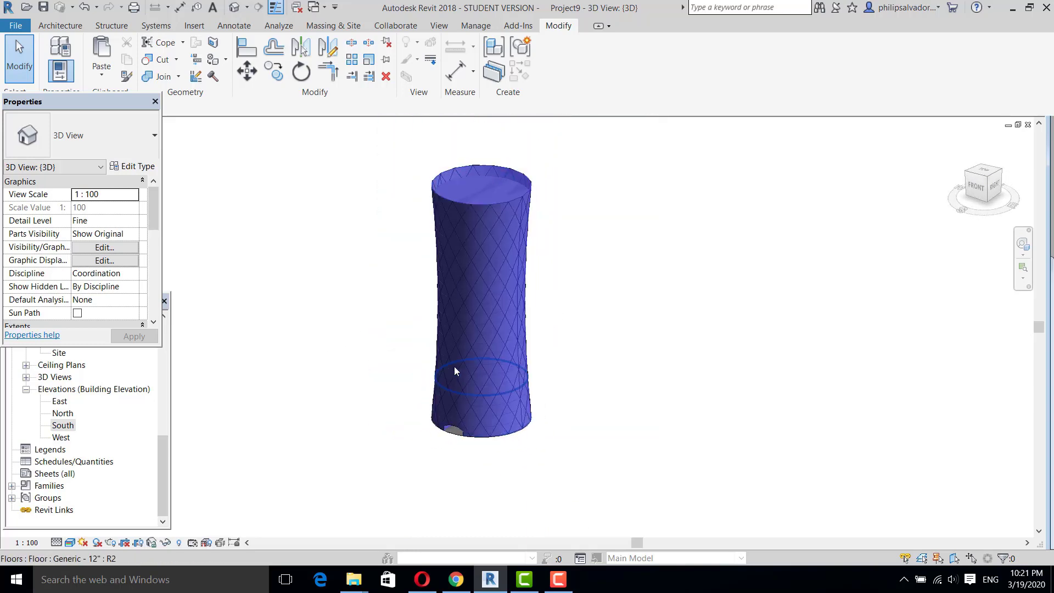
pyautogui.scroll(5, 454, 365)
pyautogui.scroll(-2, 463, 394)
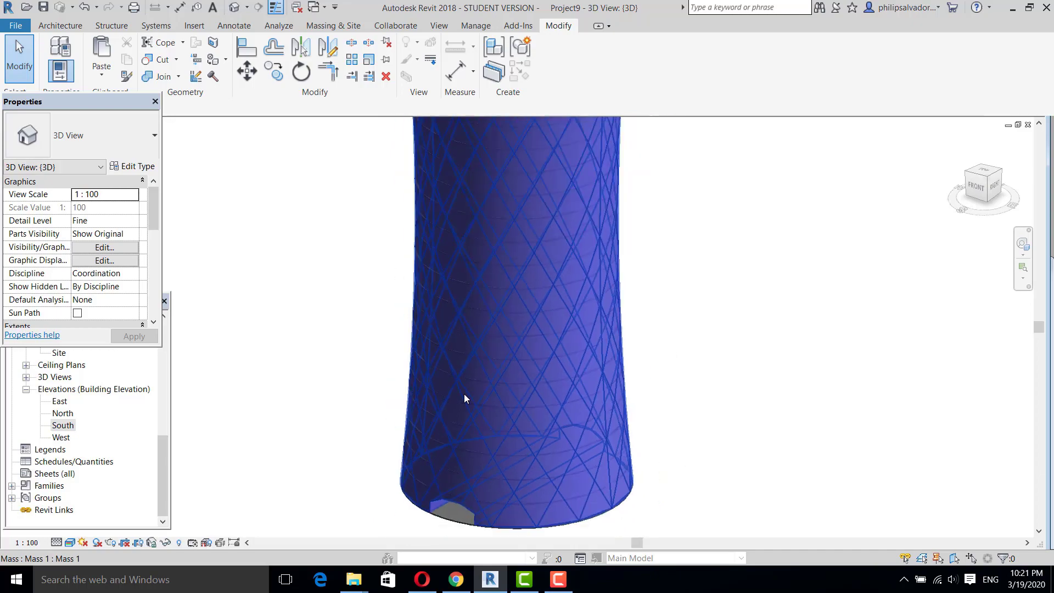
pyautogui.moveTo(464, 394)
pyautogui.keyDown('shift'); pyautogui.mouseDown(button='middle')
pyautogui.moveTo(611, 302)
pyautogui.moveTo(523, 390)
pyautogui.moveTo(470, 381)
pyautogui.mouseUp(button='middle'); pyautogui.keyUp('shift')
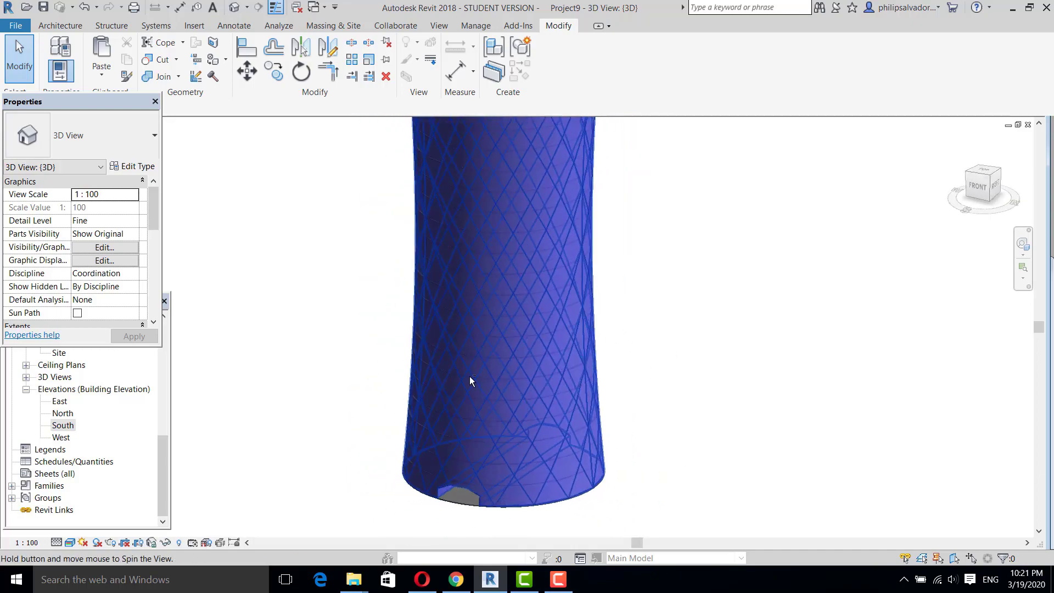
pyautogui.scroll(-4, 479, 426)
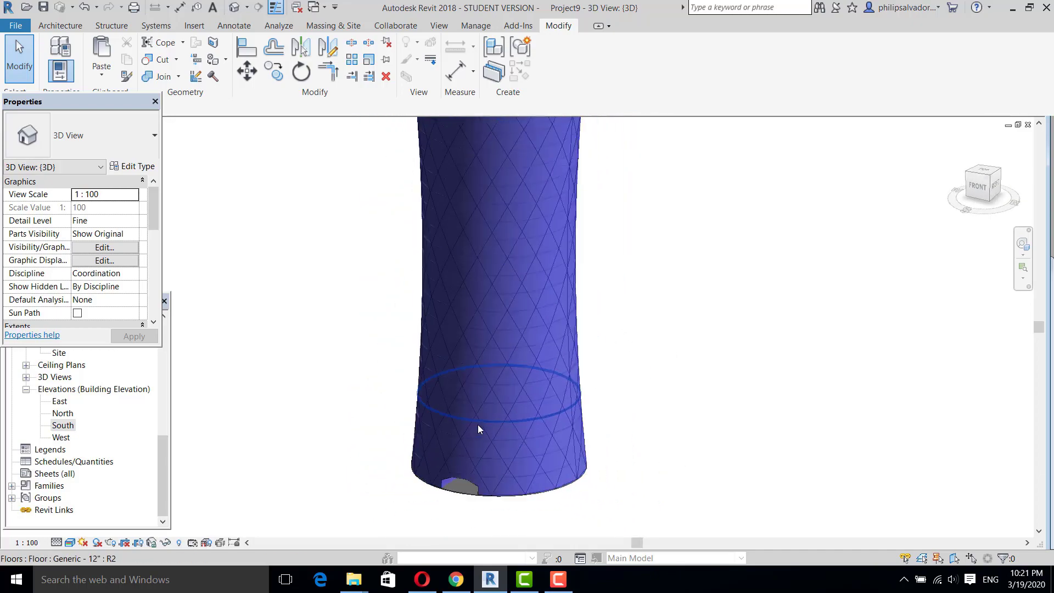
# Step: Open the South elevation and view the full height of the patterned tower
pyautogui.doubleClick(62, 426)
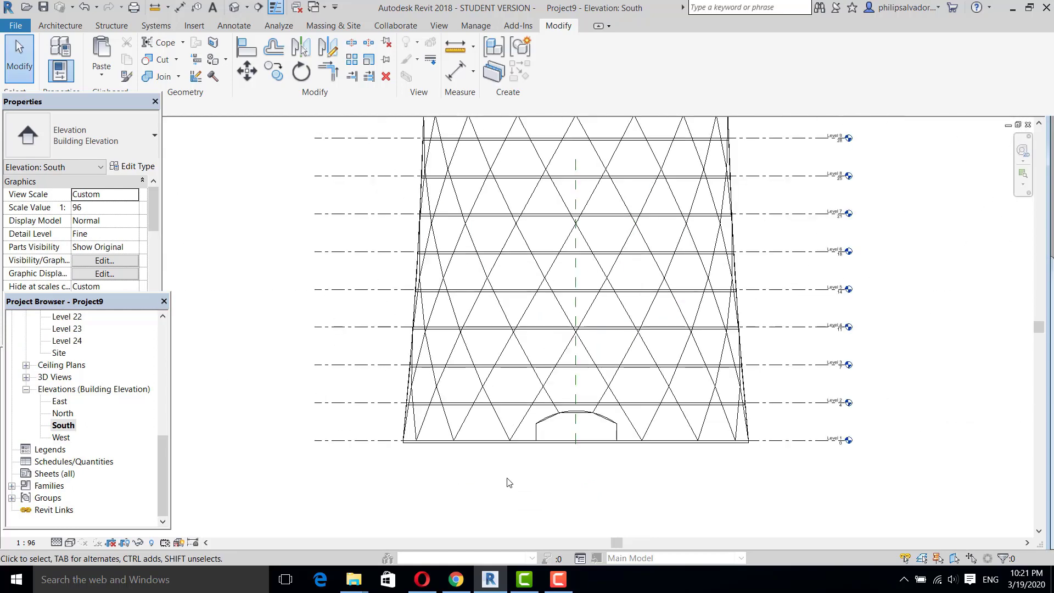
pyautogui.scroll(-5, 509, 482)
pyautogui.scroll(4, 531, 345)
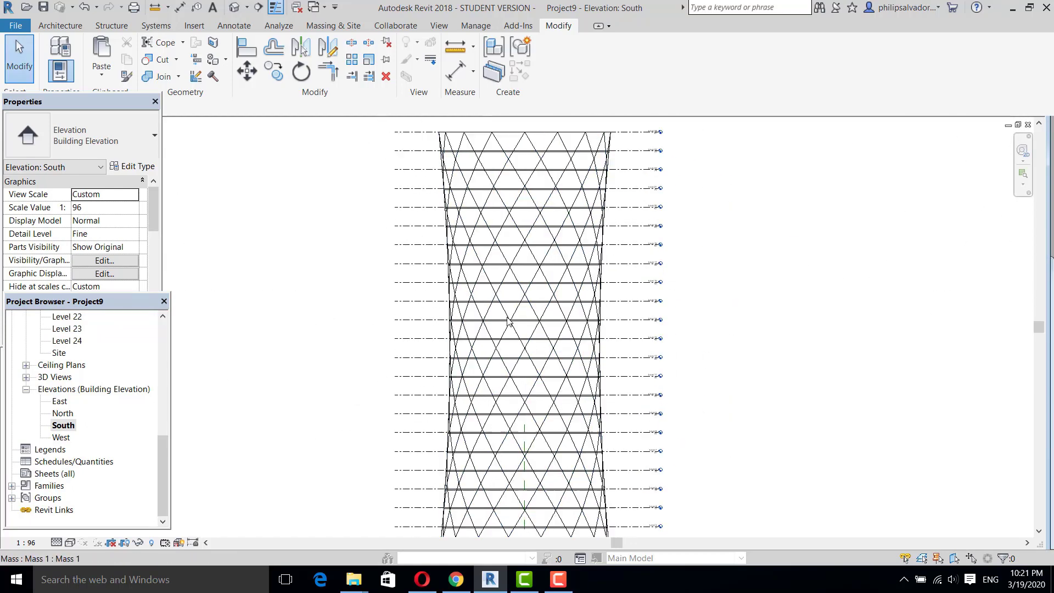
pyautogui.scroll(-2, 487, 299)
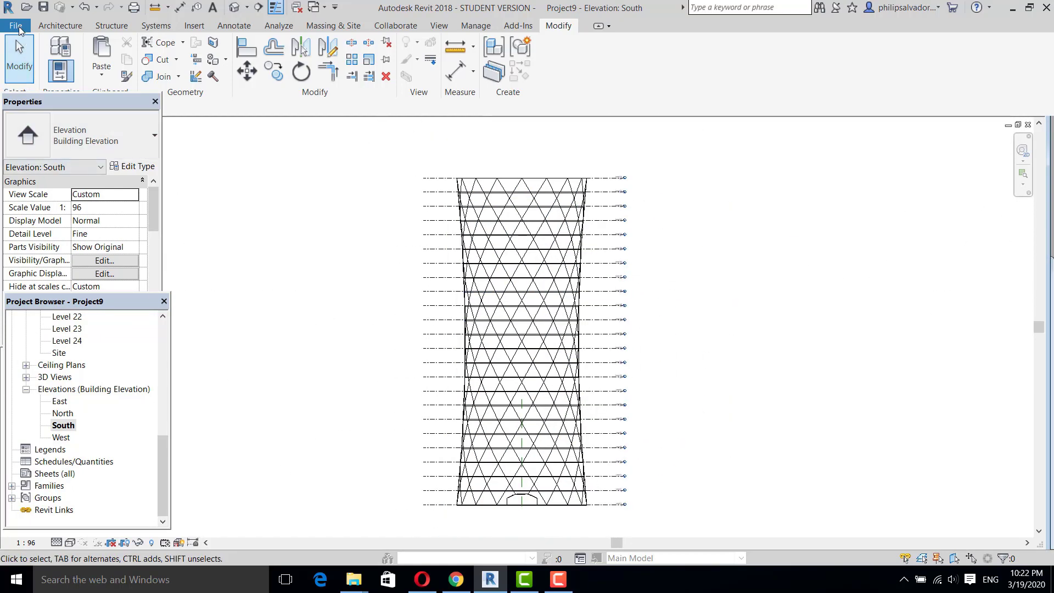
# Step: Create a new family from the Curtain Panel Pattern Based.rft template
pyautogui.click(16, 25)
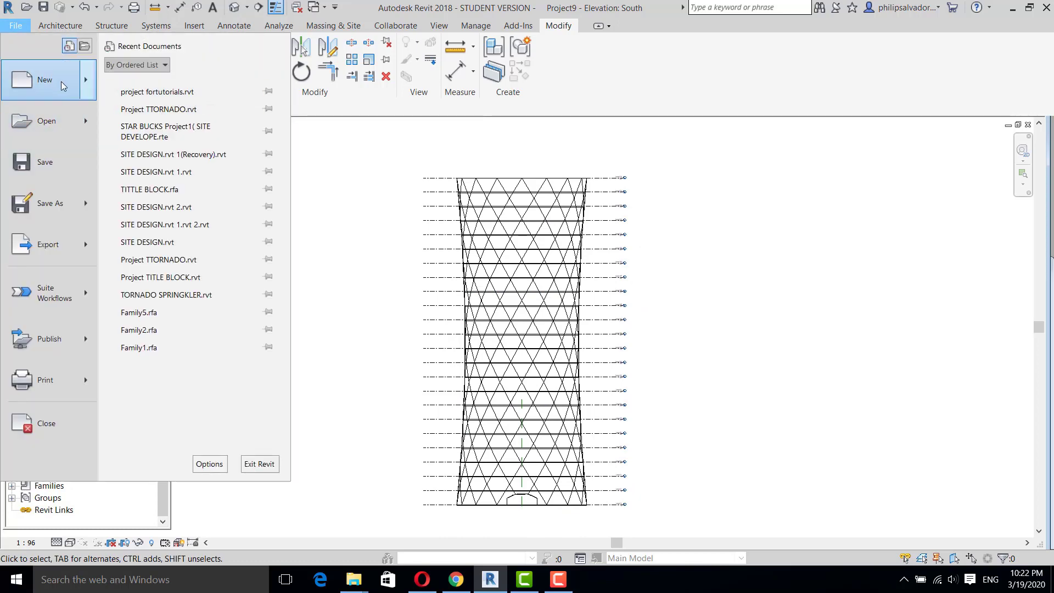
pyautogui.moveTo(59, 84)
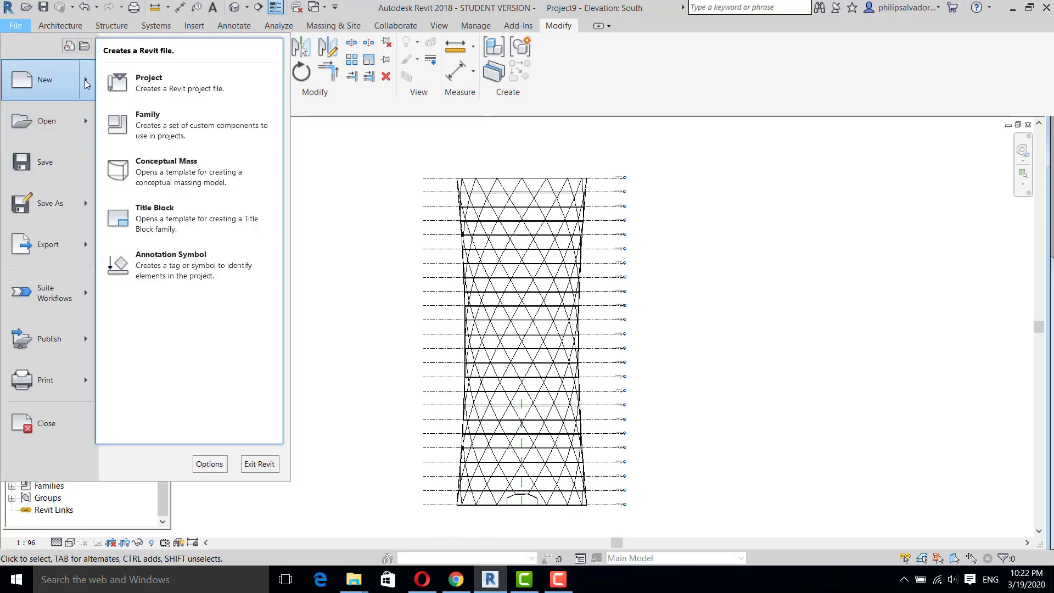
pyautogui.click(185, 127)
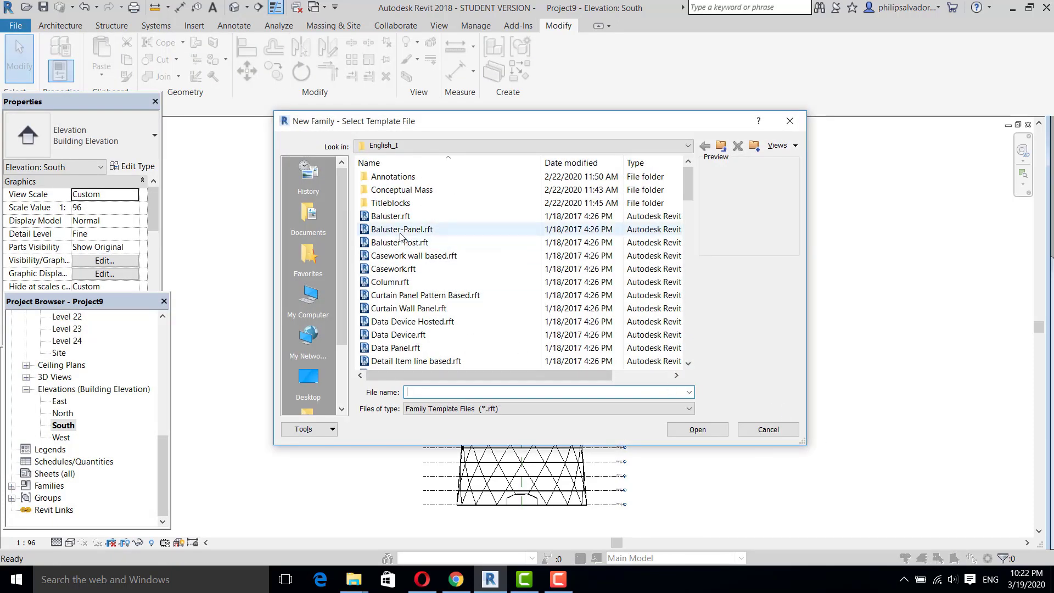
pyautogui.click(428, 295)
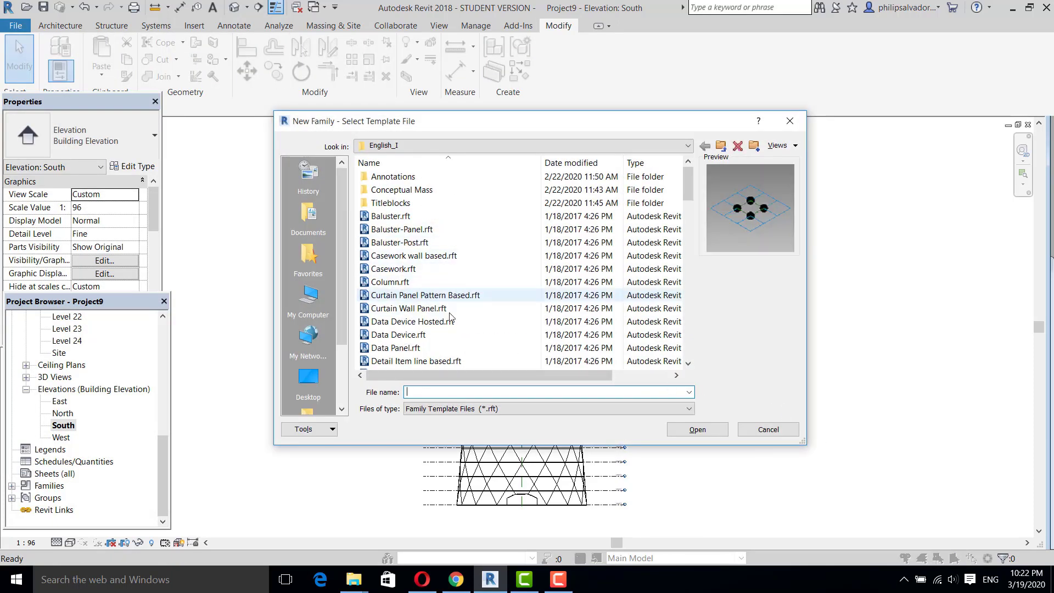
pyautogui.click(698, 430)
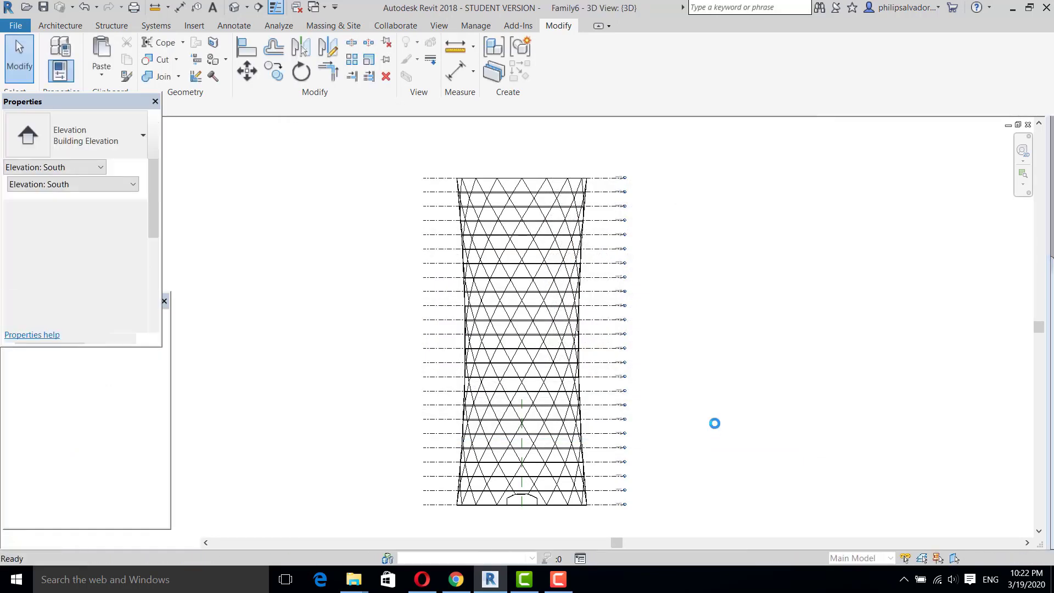
# Step: Change the tile pattern grid in the new panel family to the Rhomboid type
pyautogui.scroll(2, 560, 358)
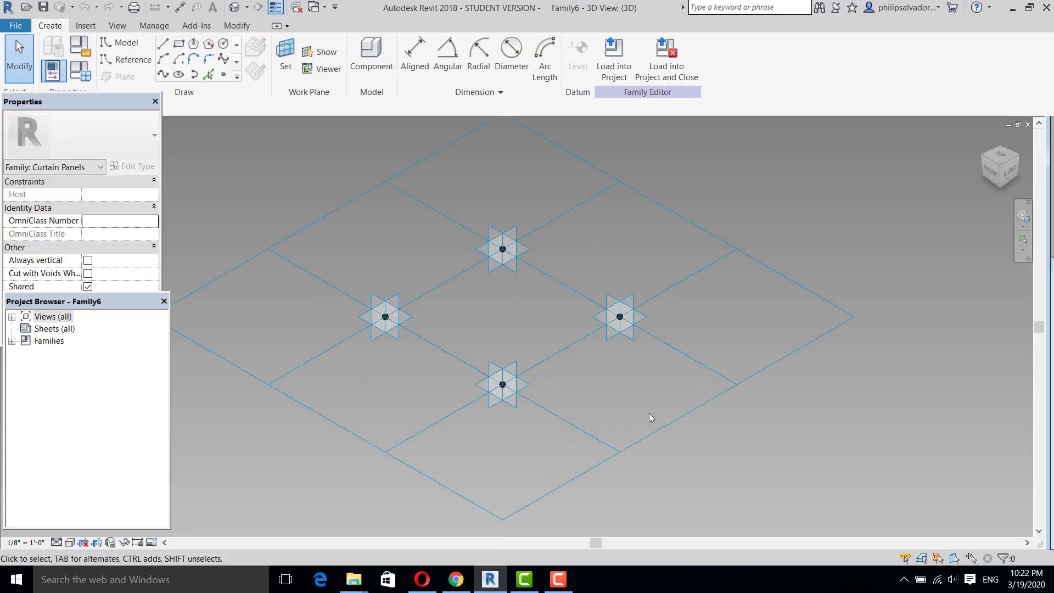
pyautogui.click(566, 428)
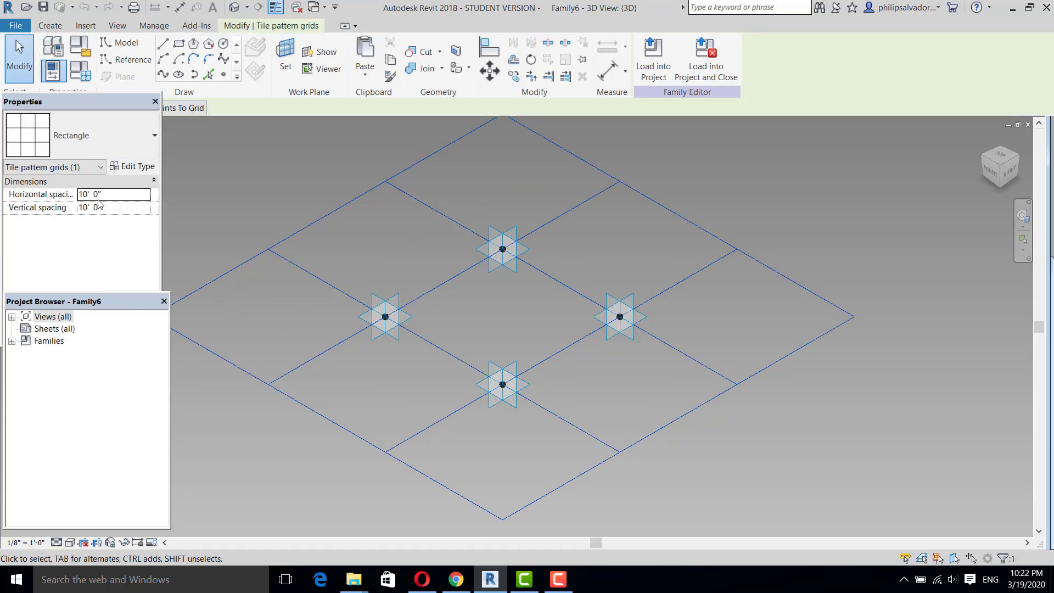
pyautogui.click(131, 149)
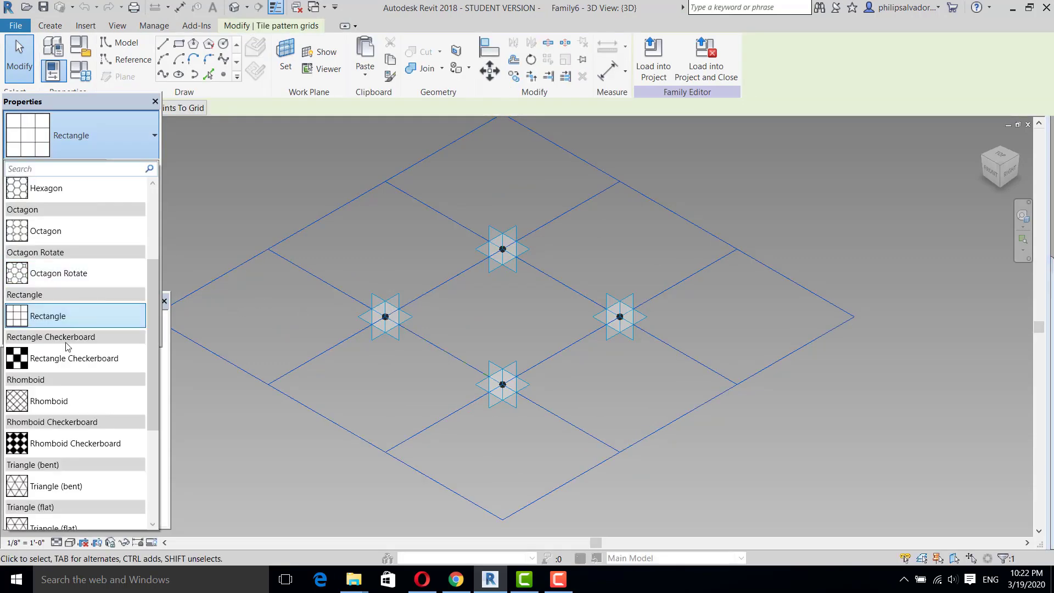
pyautogui.click(61, 401)
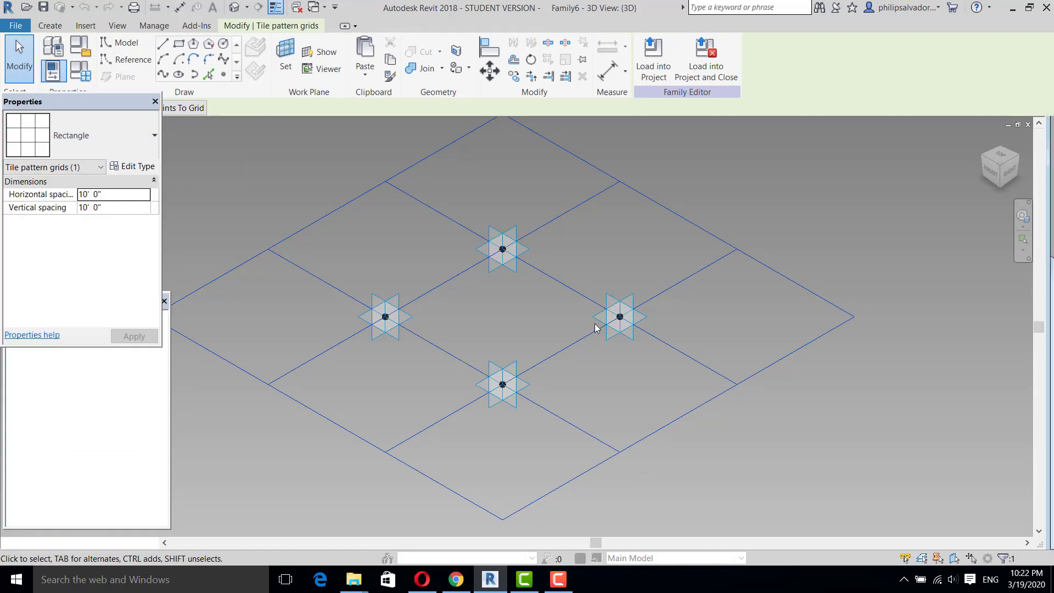
pyautogui.scroll(-4, 523, 317)
pyautogui.click(646, 373)
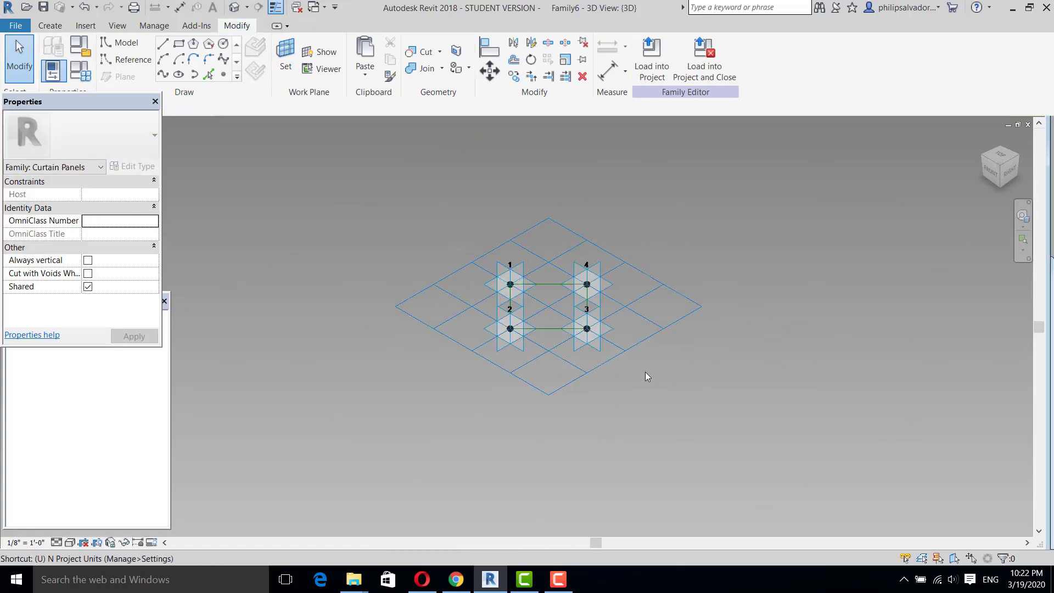
# Step: Set the family's length units to meters
pyautogui.press('u')
pyautogui.press('n')
pyautogui.click(666, 202)
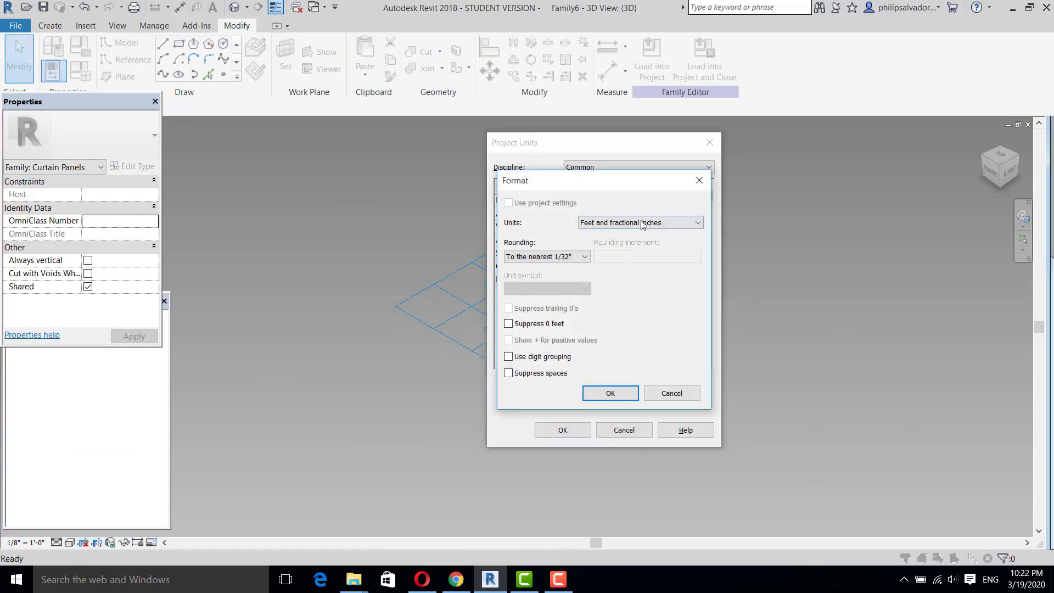
pyautogui.click(642, 224)
pyautogui.click(624, 270)
pyautogui.click(610, 393)
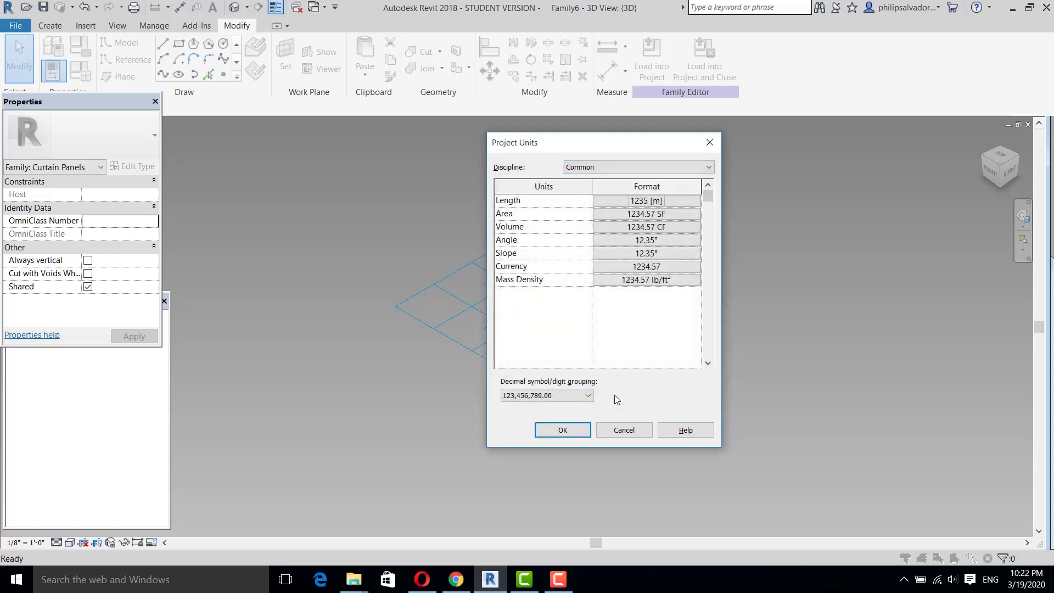
pyautogui.click(581, 427)
# Step: Place a reference point midway on the reference line between points 2 and 3, and set the point's plane as the work plane
pyautogui.keyDown('shift'); pyautogui.moveTo(483, 451); pyautogui.dragTo(547, 377, button='middle'); pyautogui.keyUp('shift')
pyautogui.scroll(5, 608, 294)
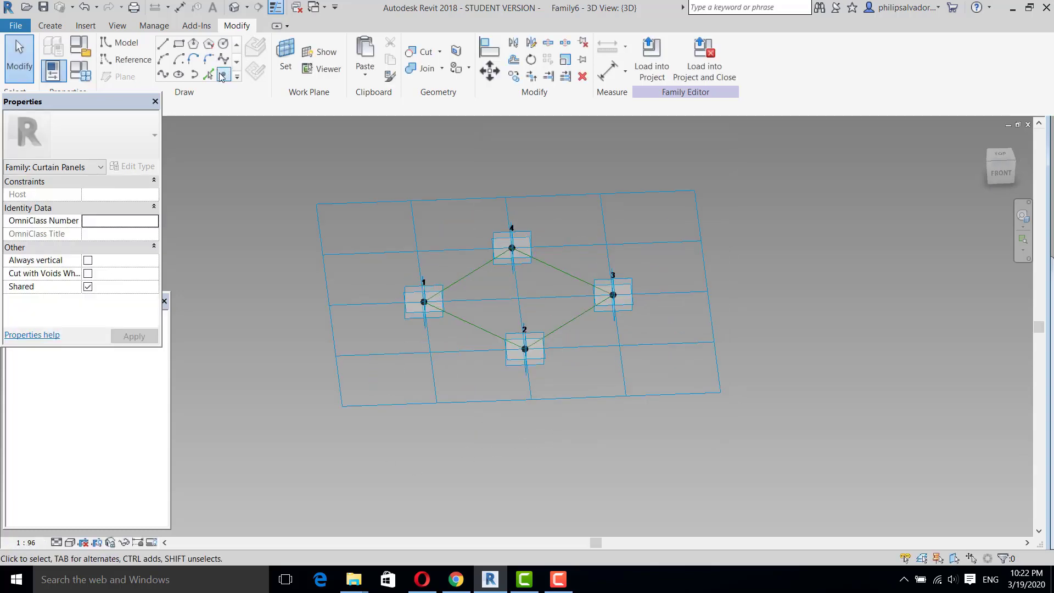
pyautogui.press('l')
pyautogui.press('i')
pyautogui.scroll(3, 583, 353)
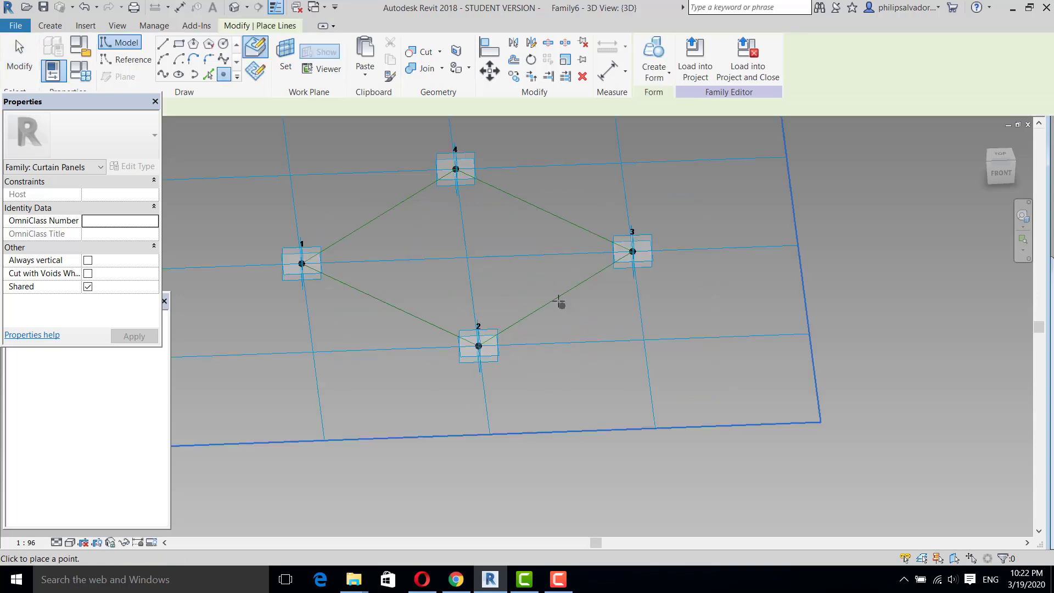
pyautogui.click(556, 299)
pyautogui.click(286, 59)
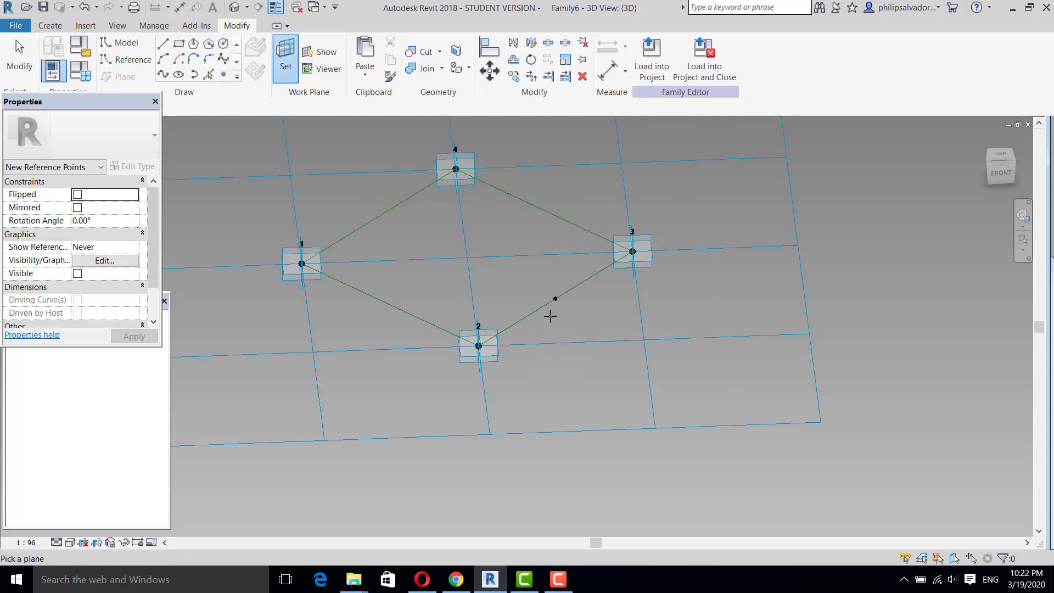
pyautogui.scroll(4, 550, 317)
pyautogui.click(569, 266)
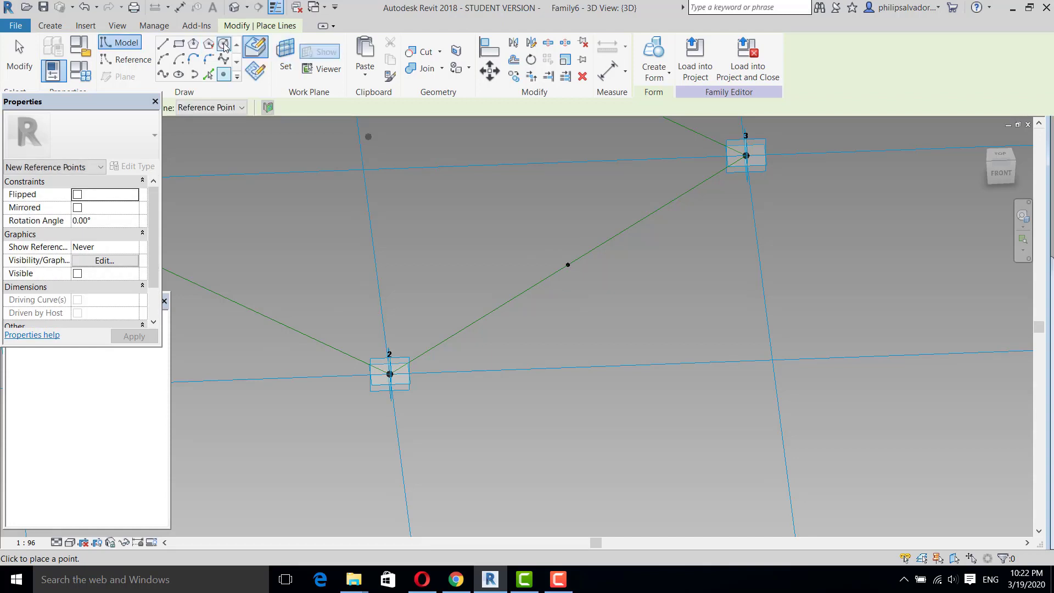
# Step: Try to draw a small circle centred on the reference point between points 2 and 3
pyautogui.scroll(2, 521, 278)
pyautogui.click(593, 261)
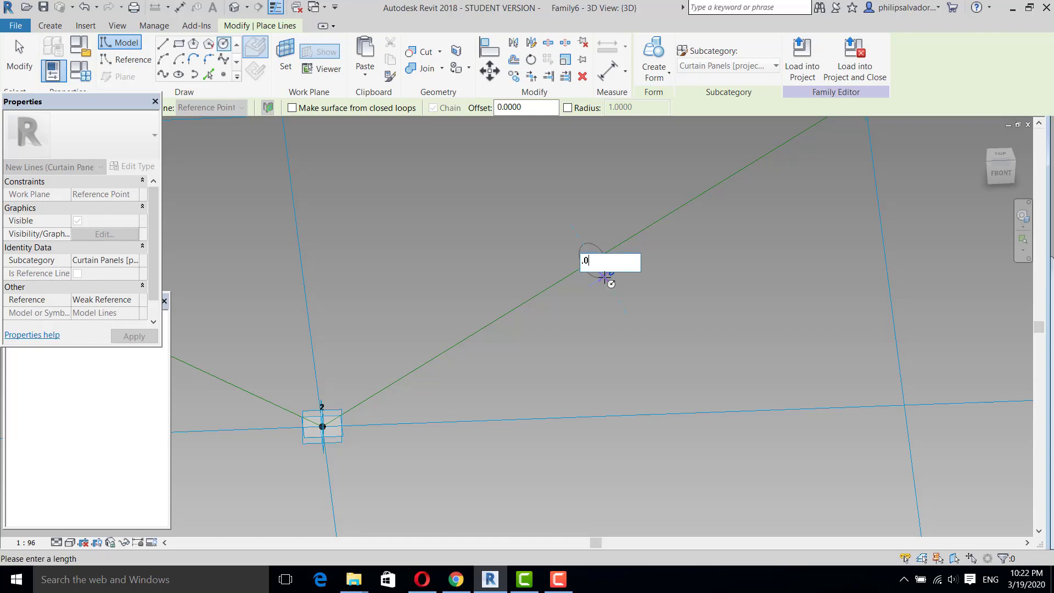
pyautogui.press('Return')
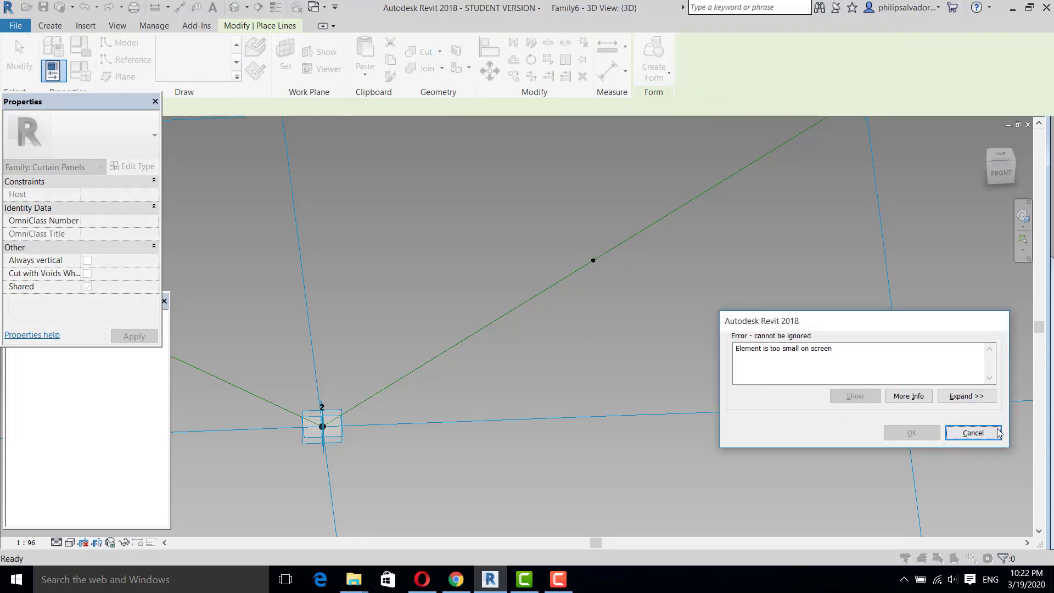
pyautogui.press('Return')
pyautogui.scroll(2, 593, 261)
pyautogui.press('Escape')
pyautogui.press('Escape')
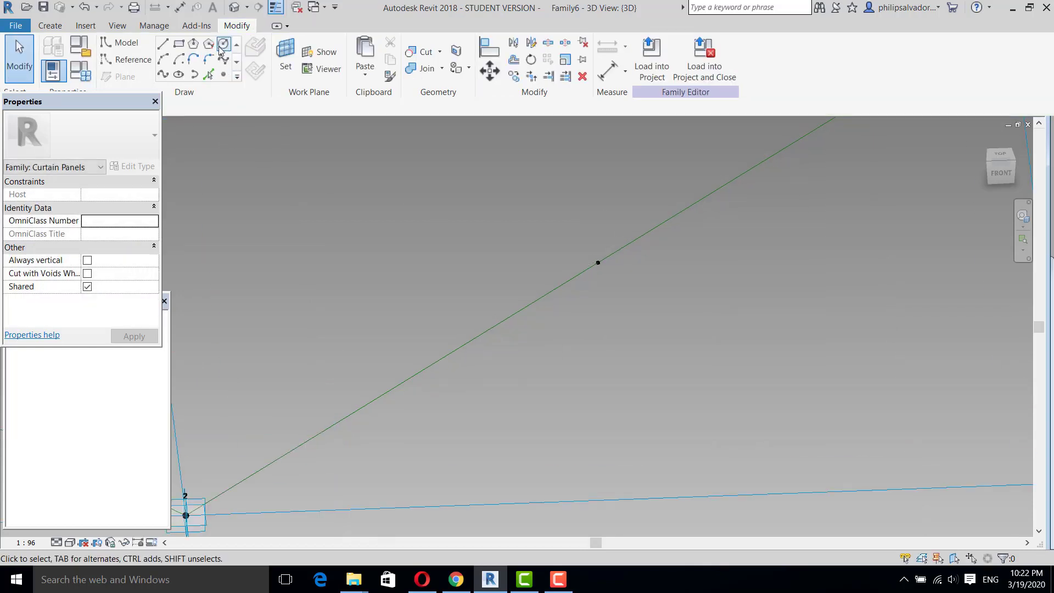
# Step: Draw a circle of radius 0.12 m centred on the reference point between points 2 and 3
pyautogui.press('Return')
pyautogui.click(598, 262)
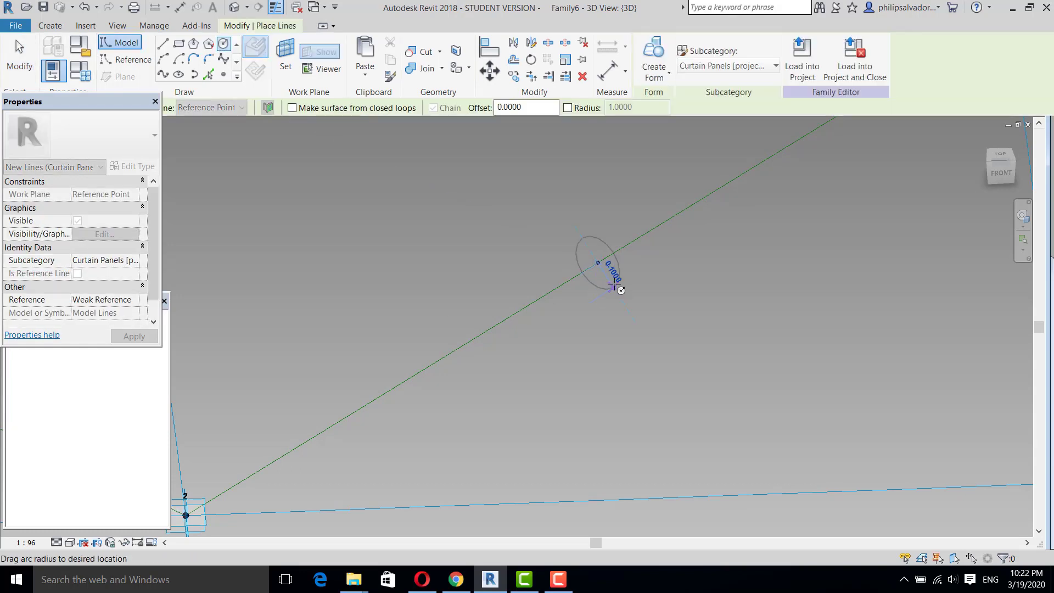
pyautogui.press('Return')
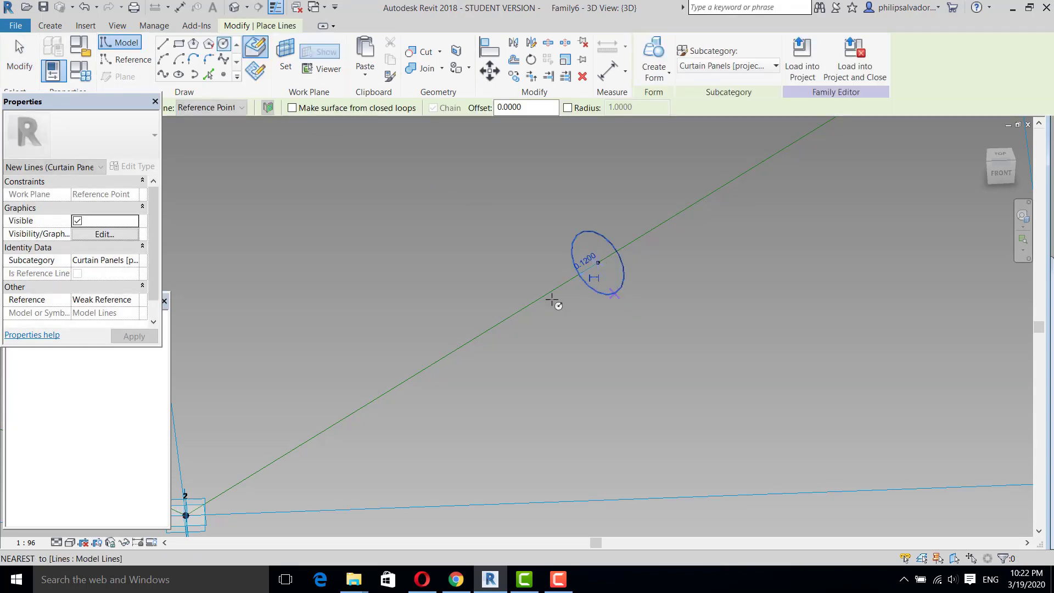
pyautogui.scroll(-4, 553, 299)
pyautogui.scroll(4, 543, 291)
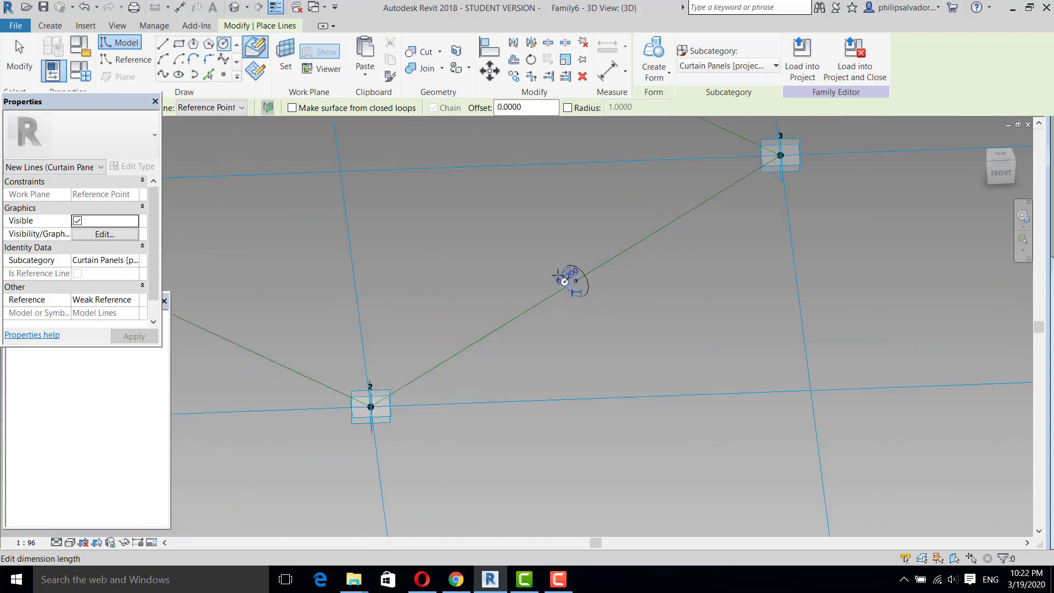
pyautogui.press('Escape')
pyautogui.press('Escape')
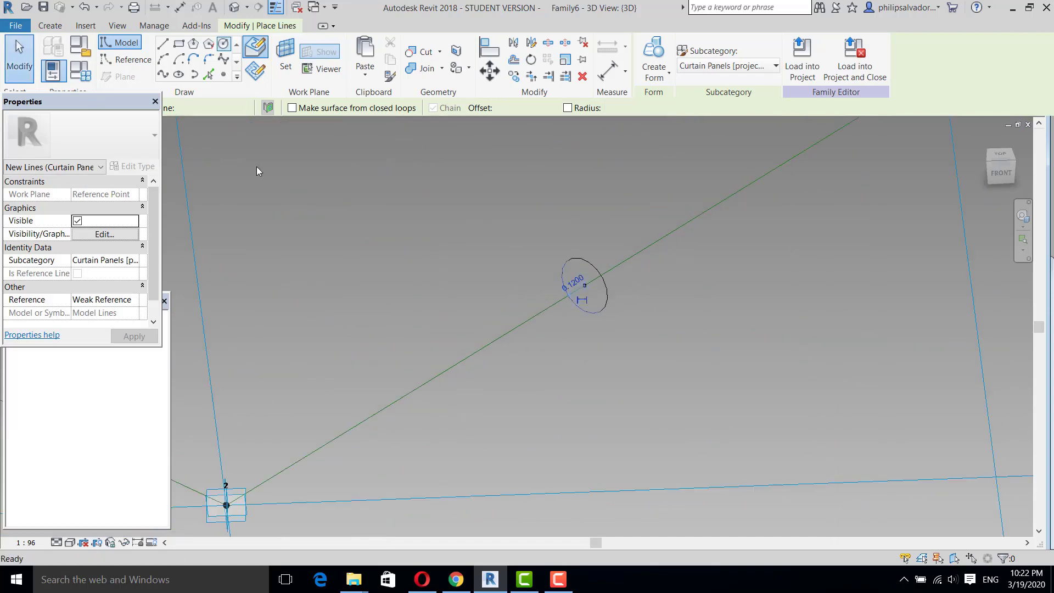
# Step: Create a solid form by sweeping the circle along the chain of four rhomboid reference lines
pyautogui.scroll(-5, 594, 316)
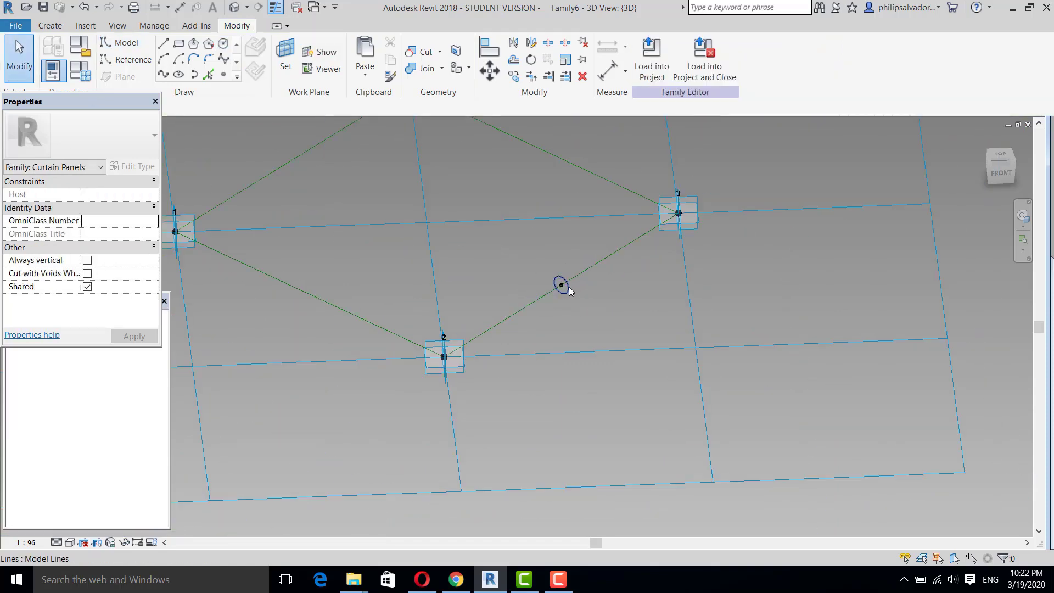
pyautogui.click(568, 286)
pyautogui.press('Tab')
pyautogui.keyDown('ctrl'); pyautogui.click(592, 271); pyautogui.keyUp('ctrl')
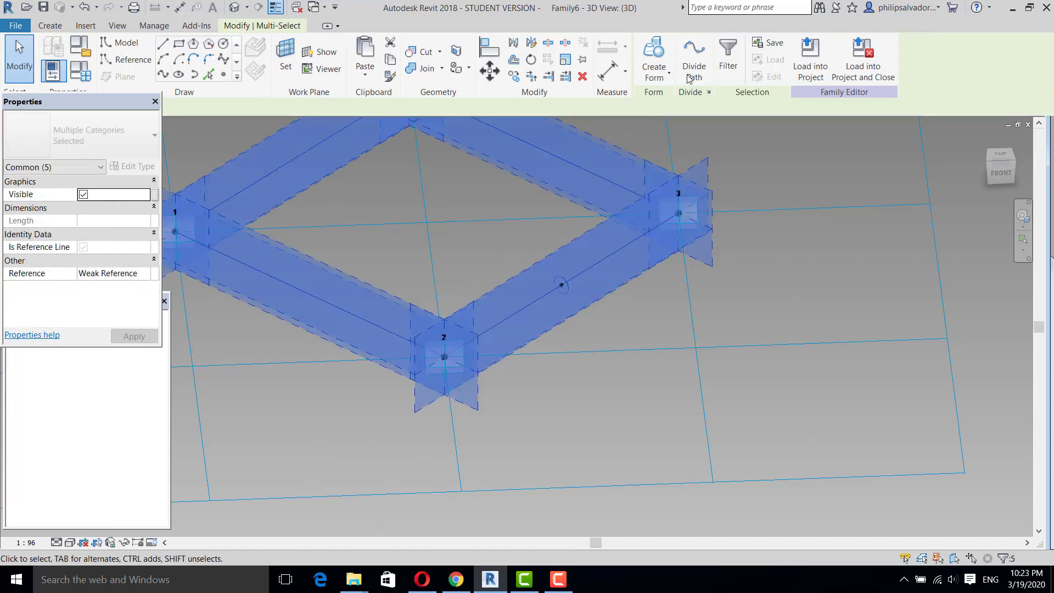
pyautogui.click(668, 82)
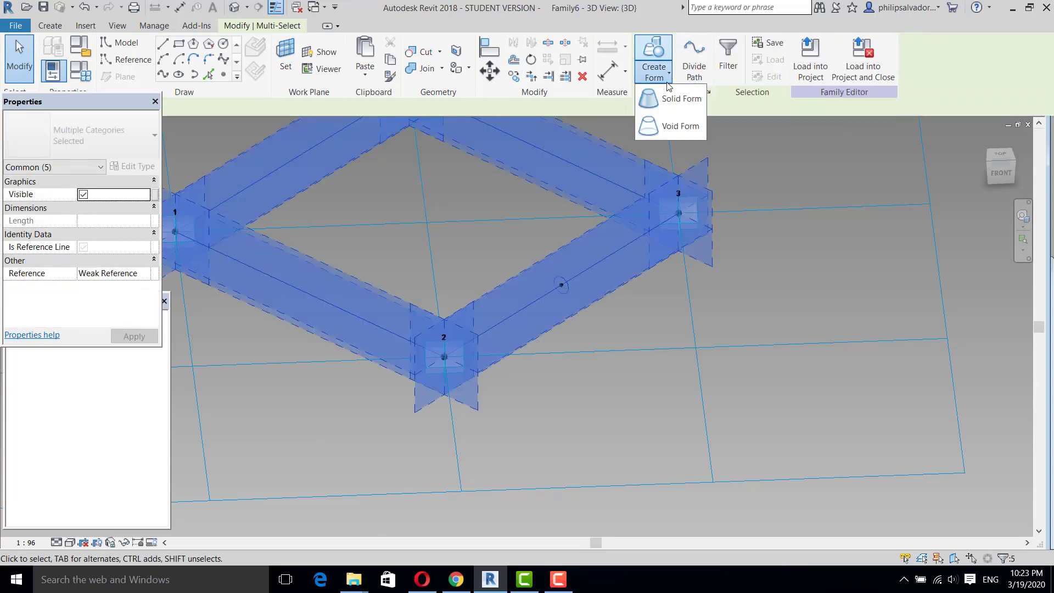
pyautogui.click(664, 97)
pyautogui.scroll(-3, 574, 285)
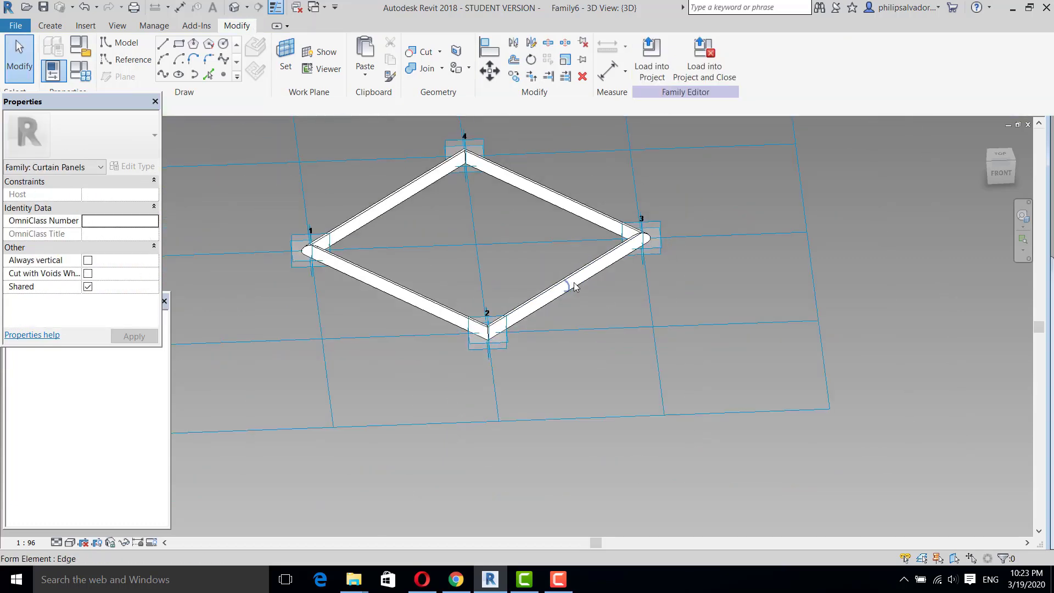
# Step: Set the 3D view's visual style to Wireframe so the reference lines inside the tube frame can be selected
pyautogui.scroll(2, 575, 283)
pyautogui.scroll(2, 574, 281)
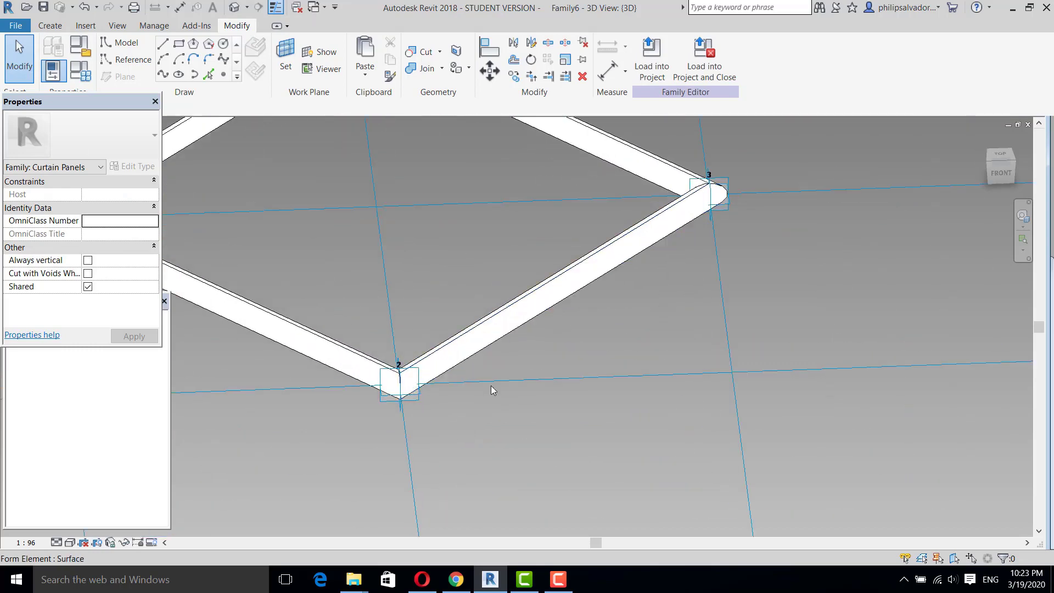
pyautogui.click(70, 542)
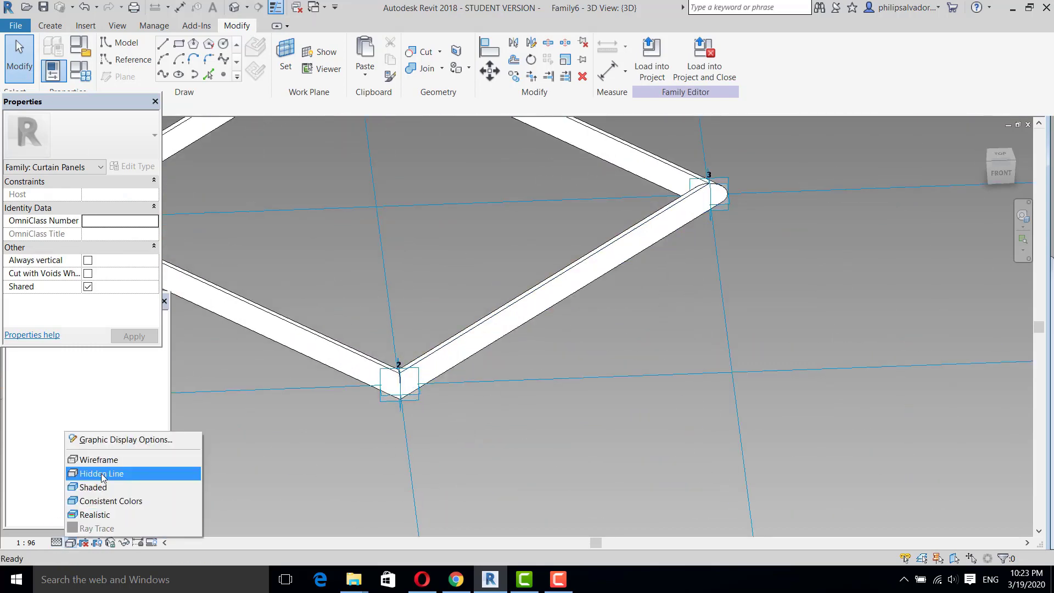
pyautogui.click(157, 463)
# Step: Create a solid form from the chain of four reference lines, choosing the extruded version instead of the flat surface
pyautogui.scroll(2, 527, 305)
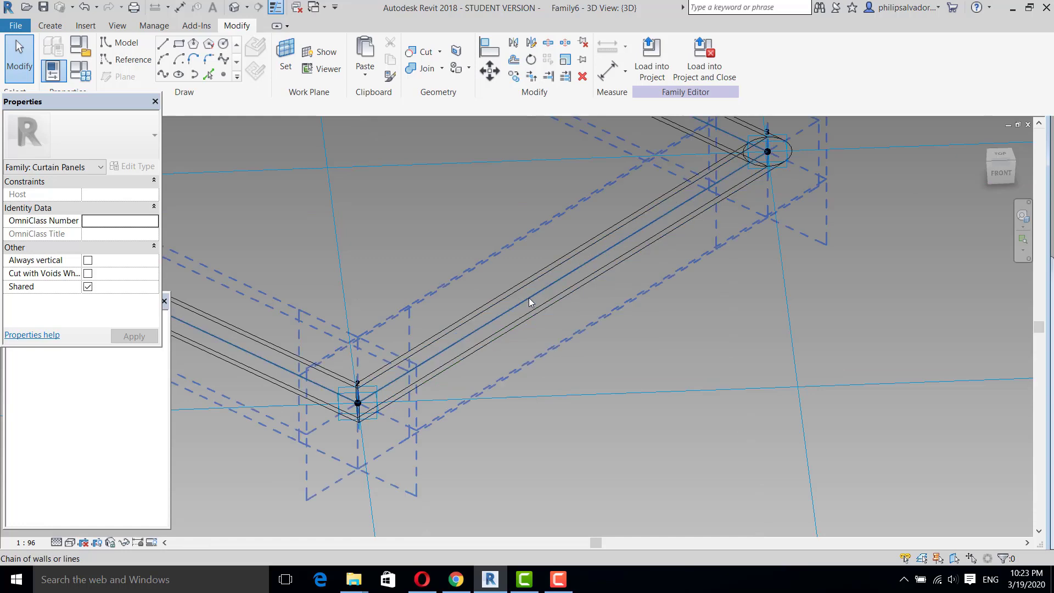
pyautogui.click(529, 298)
pyautogui.scroll(-2, 575, 308)
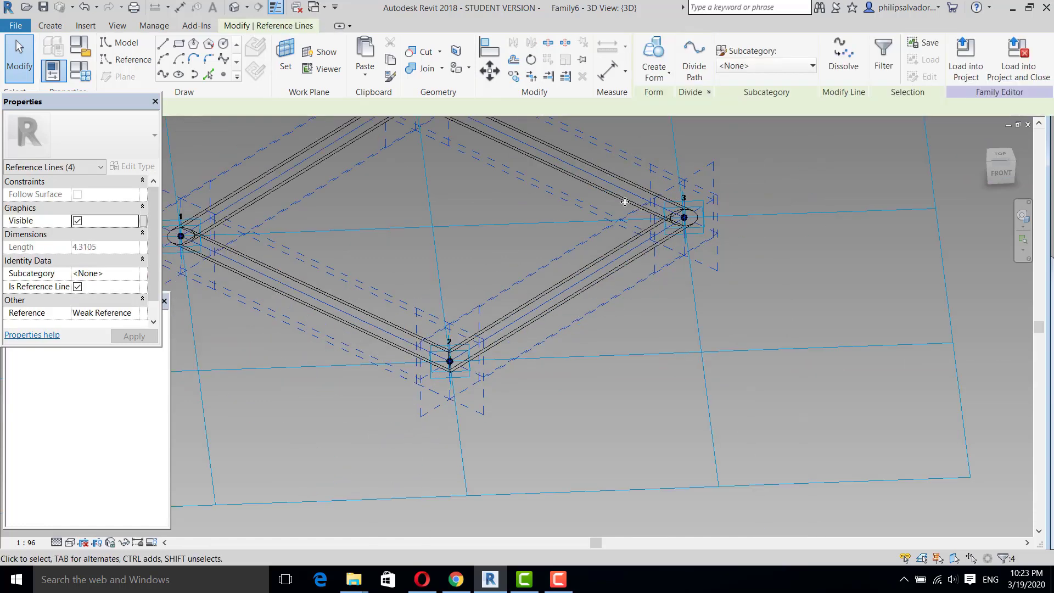
pyautogui.click(668, 74)
pyautogui.click(667, 107)
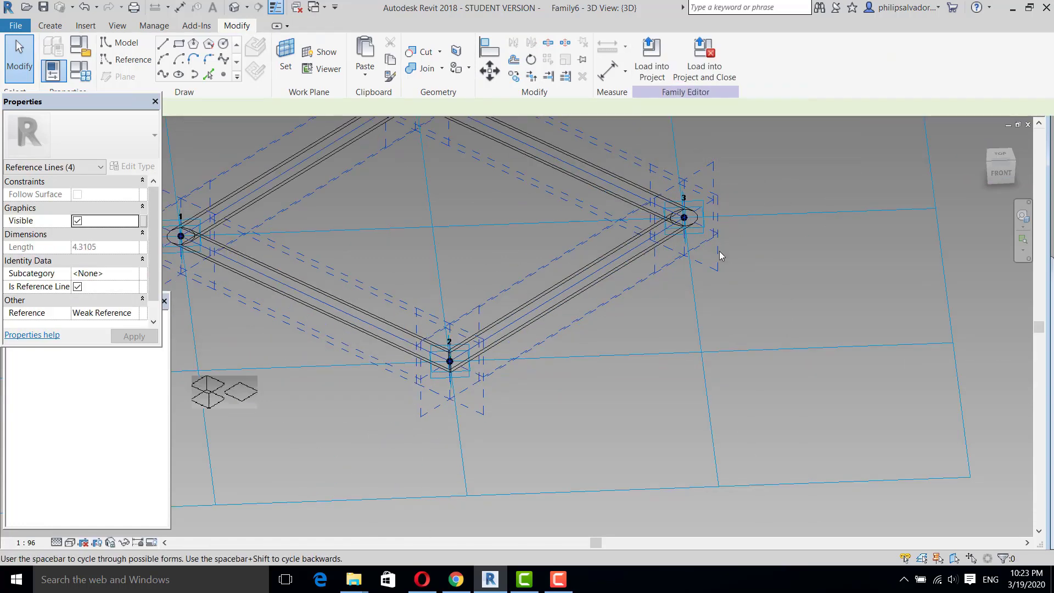
pyautogui.click(206, 392)
# Step: Set the extruded rhomboid panel's height to 0.10 m
pyautogui.scroll(-2, 706, 415)
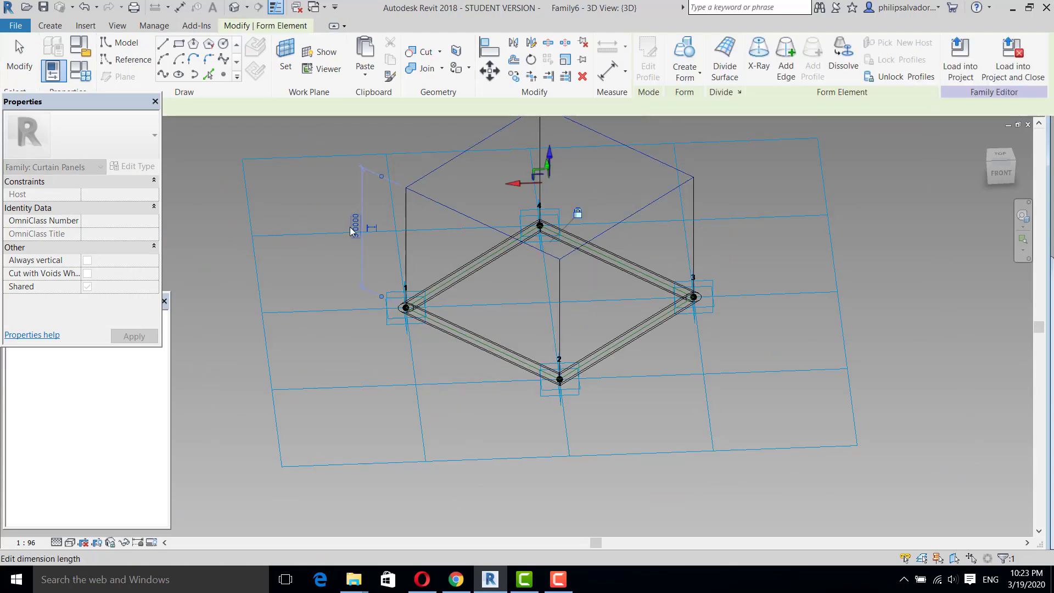
pyautogui.click(351, 227)
pyautogui.write('.10')
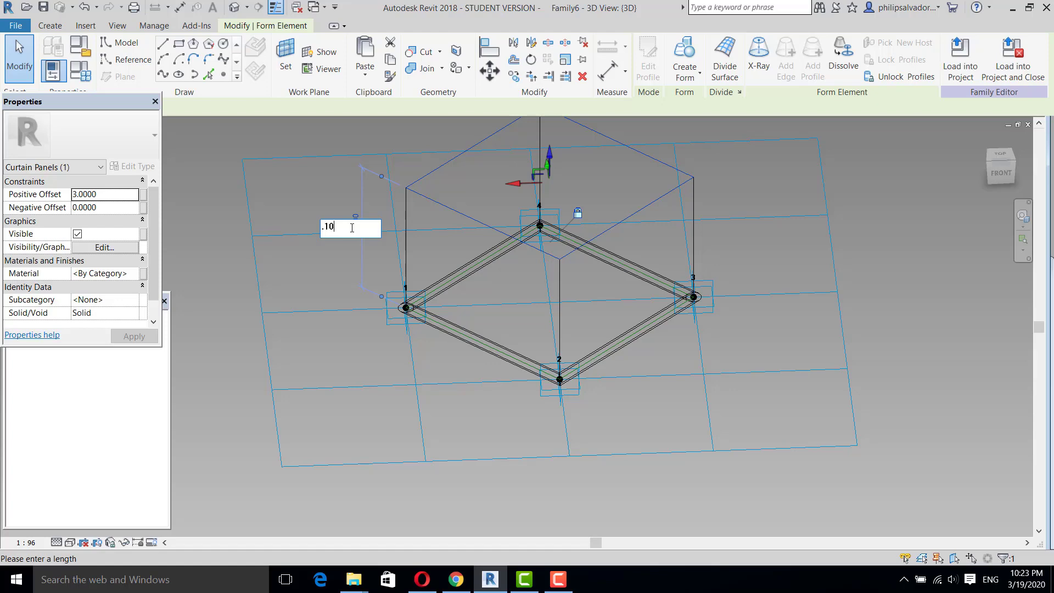
pyautogui.press('Return')
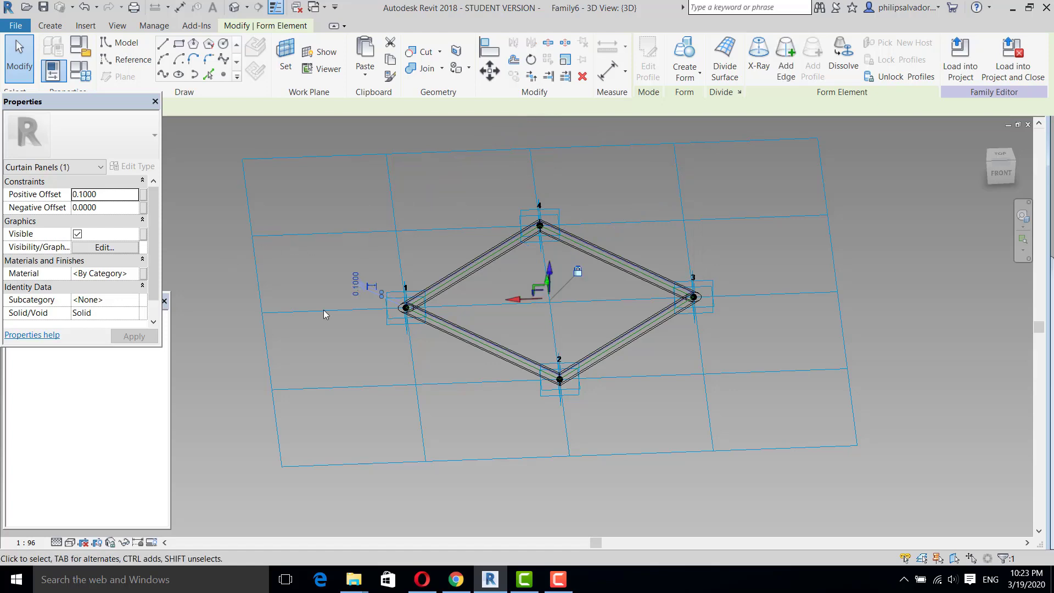
# Step: Examine the extruded rhomboid panel's height and its fit inside the tubular frame from several angles
pyautogui.keyDown('shift'); pyautogui.moveTo(418, 337); pyautogui.dragTo(347, 261, button='middle'); pyautogui.keyUp('shift')
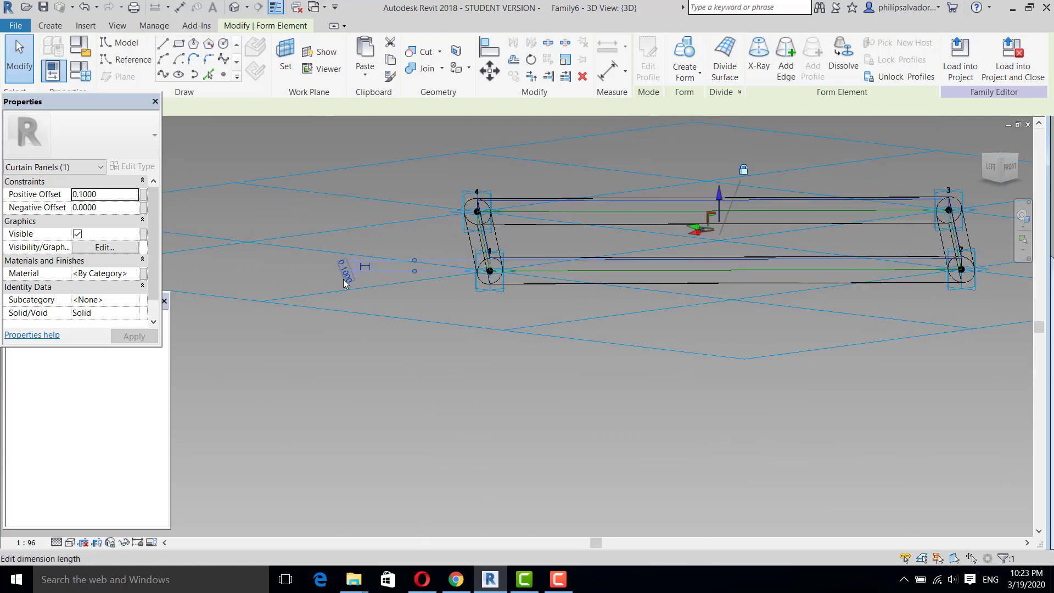
pyautogui.click(344, 274)
pyautogui.click(328, 266)
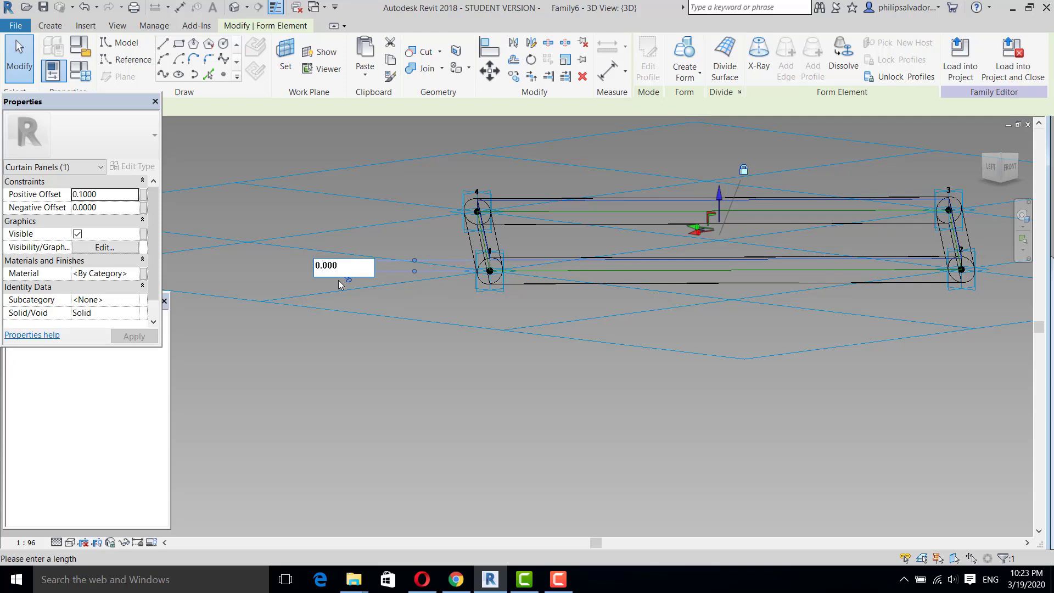
pyautogui.click(456, 389)
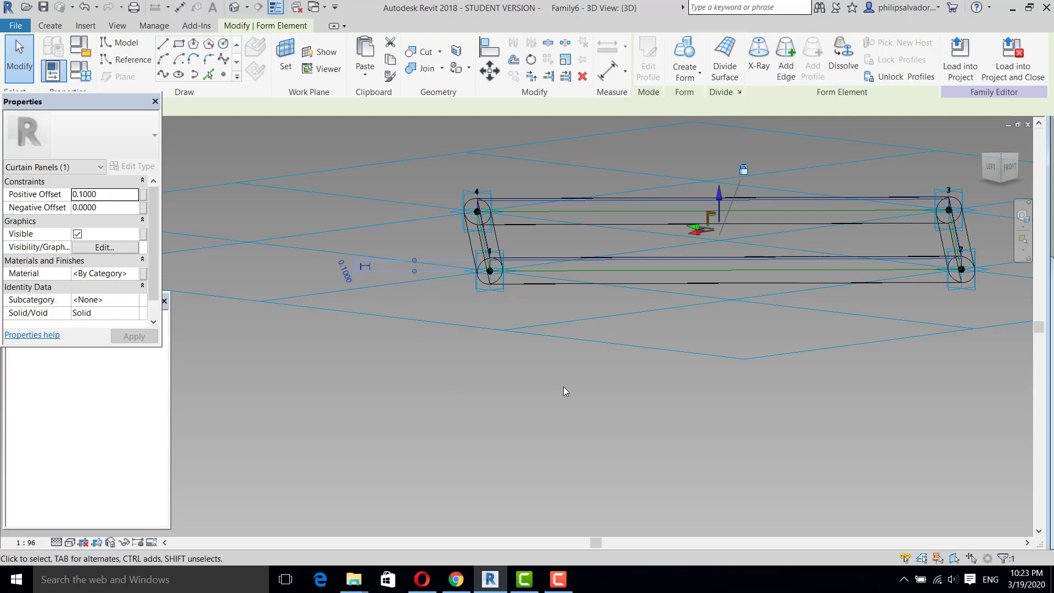
pyautogui.scroll(-1, 524, 385)
pyautogui.click(737, 359)
pyautogui.keyDown('shift'); pyautogui.moveTo(737, 360); pyautogui.dragTo(545, 393, button='middle'); pyautogui.keyUp('shift')
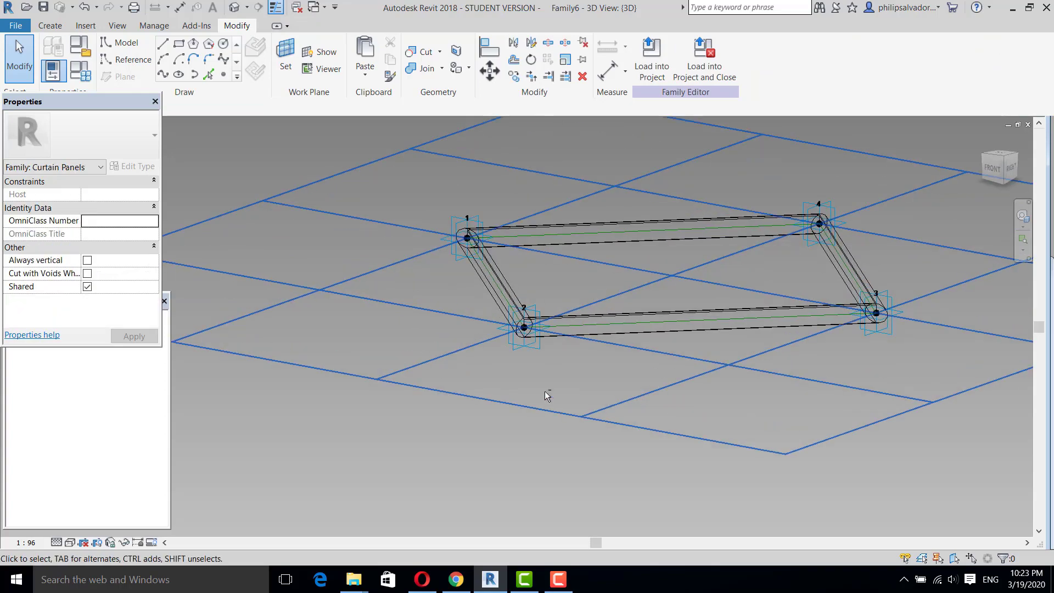
pyautogui.scroll(3, 481, 243)
pyautogui.scroll(-3, 688, 358)
pyautogui.scroll(2, 654, 310)
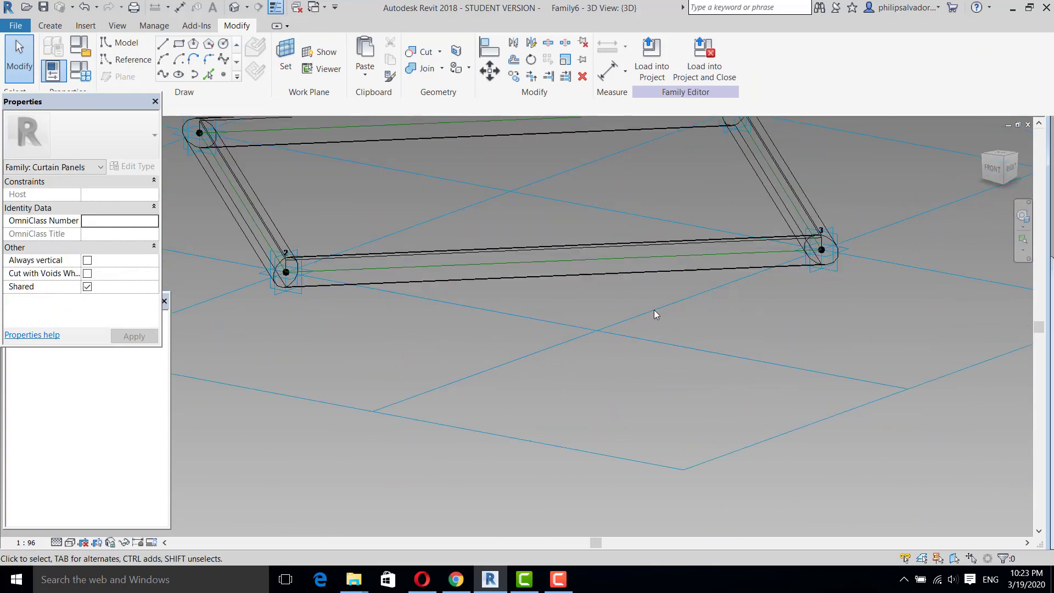
pyautogui.keyDown('shift'); pyautogui.moveTo(653, 310); pyautogui.dragTo(722, 360, button='middle'); pyautogui.keyUp('shift')
pyautogui.scroll(1, 709, 298)
pyautogui.scroll(-3, 717, 314)
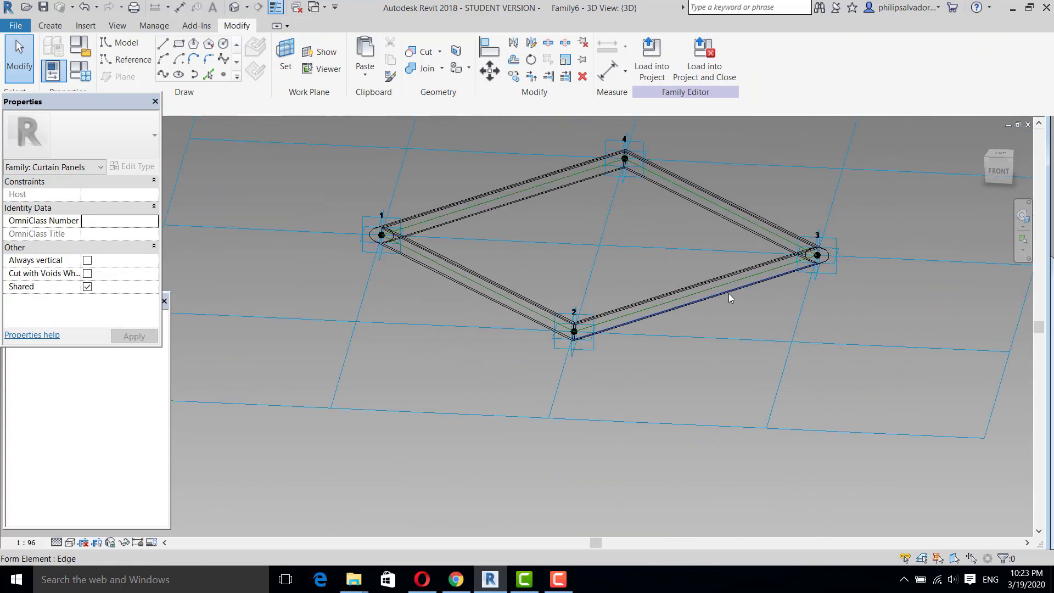
# Step: Set the 3D view's visual style to Realistic and open the selected tubular frame's material for editing
pyautogui.click(729, 293)
pyautogui.scroll(3, 739, 280)
pyautogui.click(742, 273)
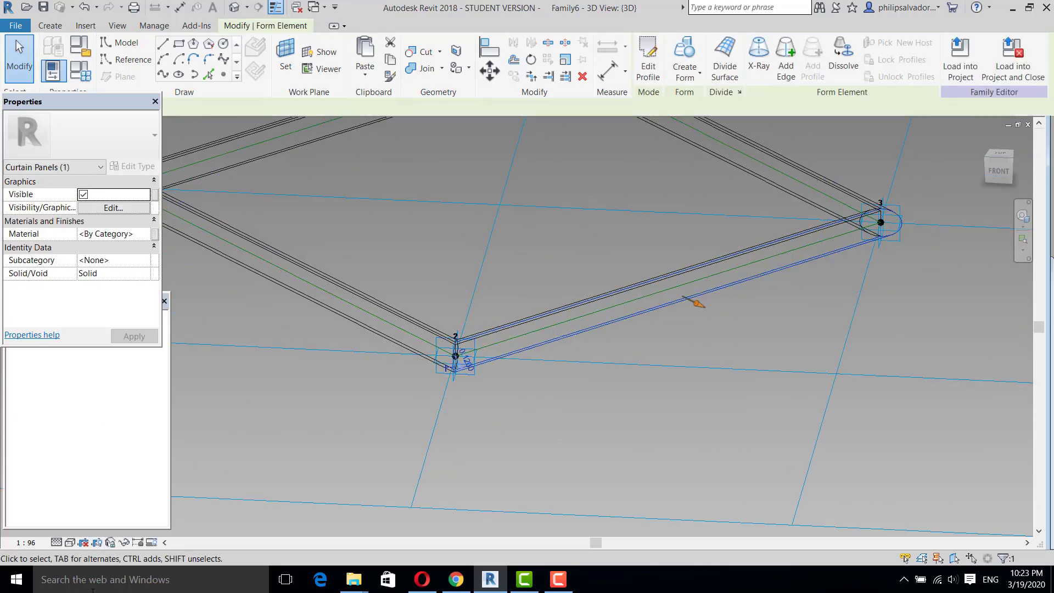
pyautogui.click(72, 544)
pyautogui.click(110, 518)
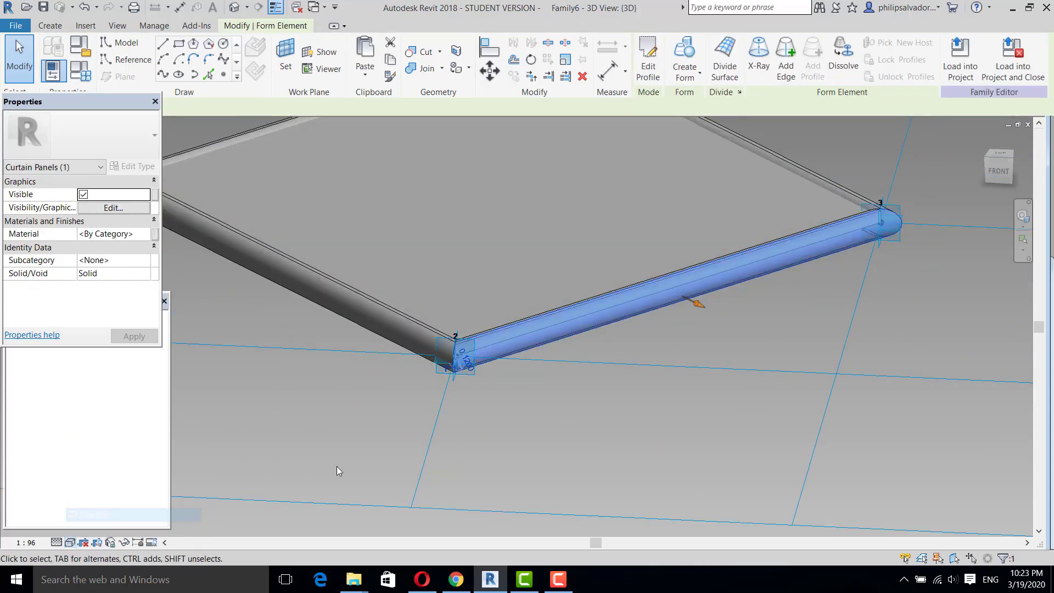
pyautogui.click(144, 235)
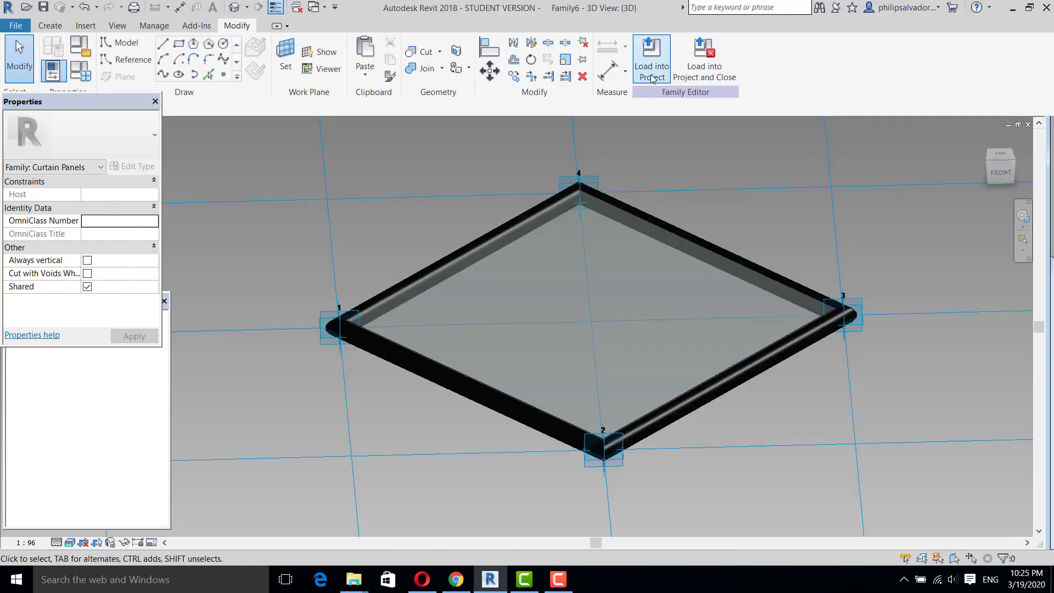
pyautogui.click(558, 579)
pyautogui.click(988, 545)
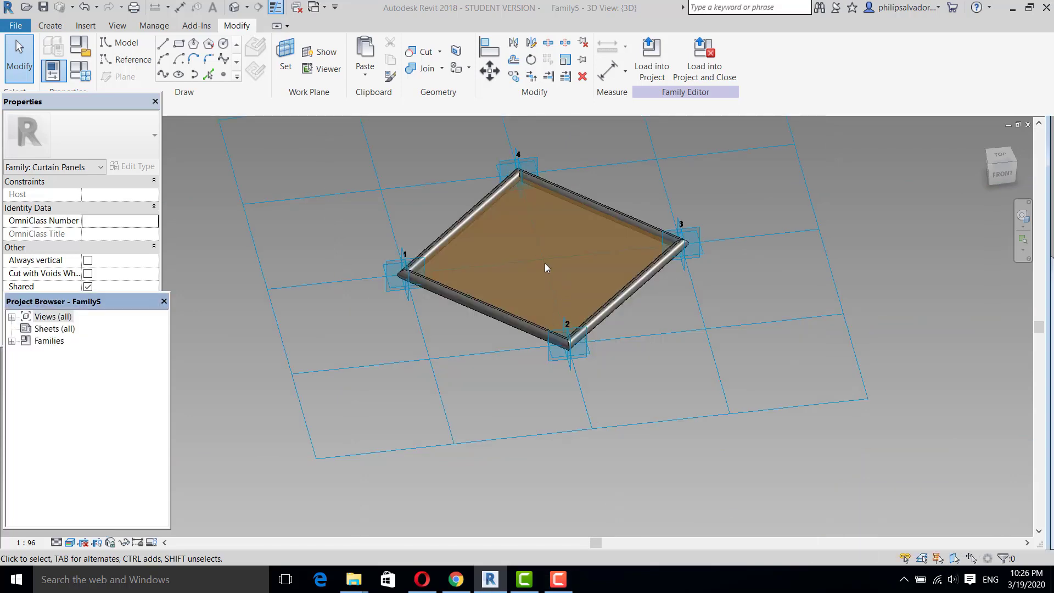
# Step: Load the finished rhomboid curtain panel family Family5 into Project9
pyautogui.keyDown('shift'); pyautogui.moveTo(546, 266); pyautogui.dragTo(561, 336, button='middle'); pyautogui.keyUp('shift')
pyautogui.scroll(-3, 561, 336)
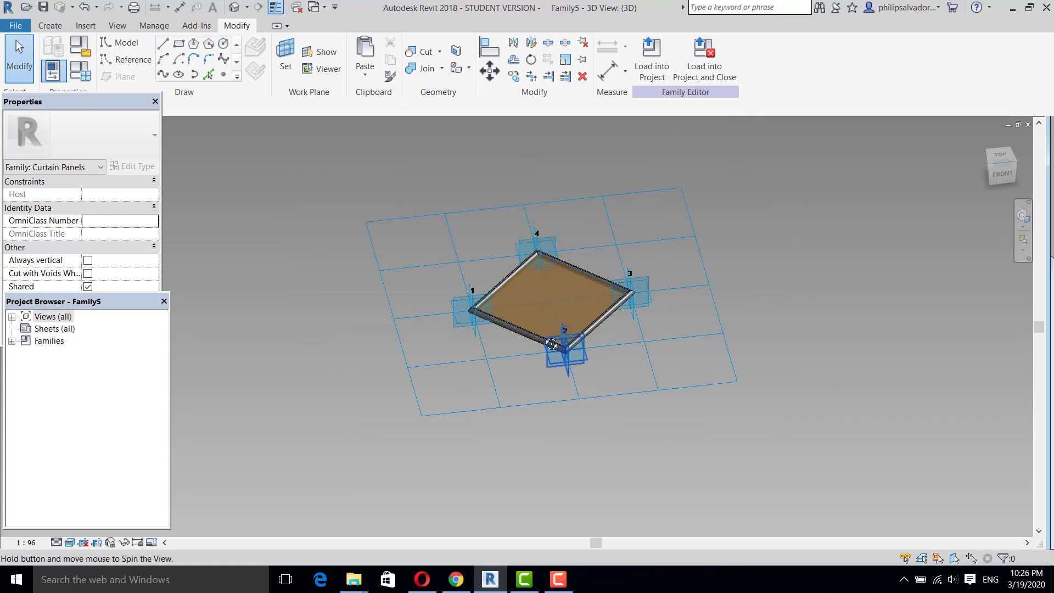
pyautogui.keyDown('shift'); pyautogui.moveTo(561, 314); pyautogui.dragTo(532, 303, button='middle'); pyautogui.keyUp('shift')
pyautogui.scroll(3, 531, 303)
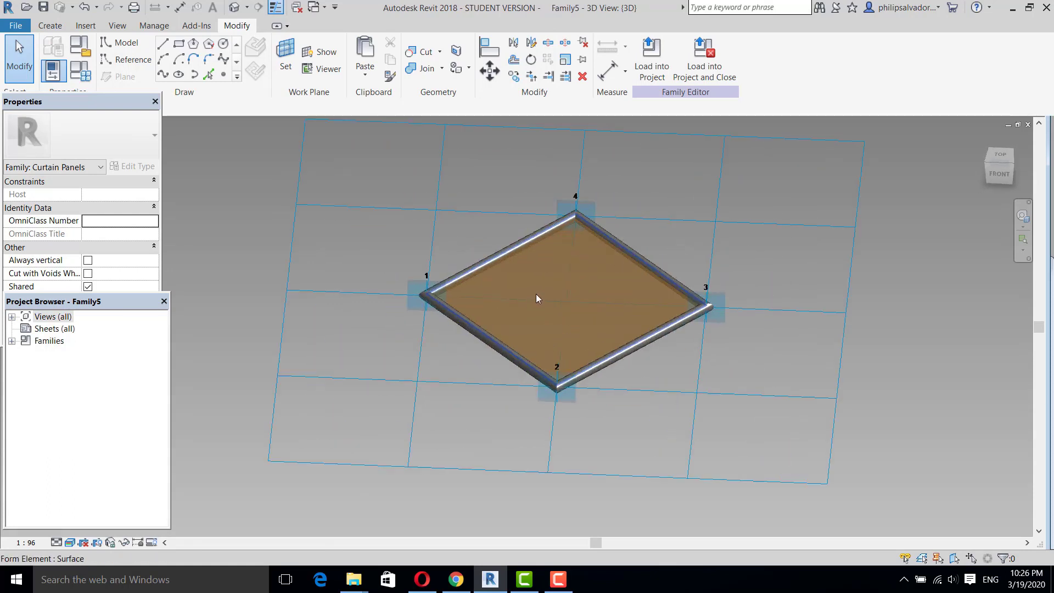
pyautogui.click(651, 68)
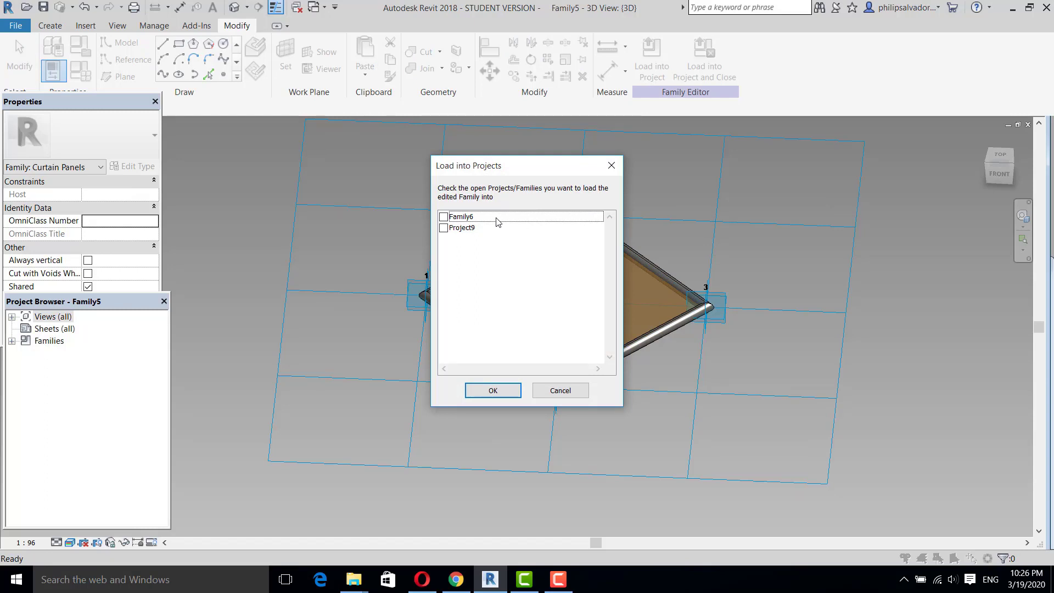
pyautogui.click(444, 228)
pyautogui.click(493, 391)
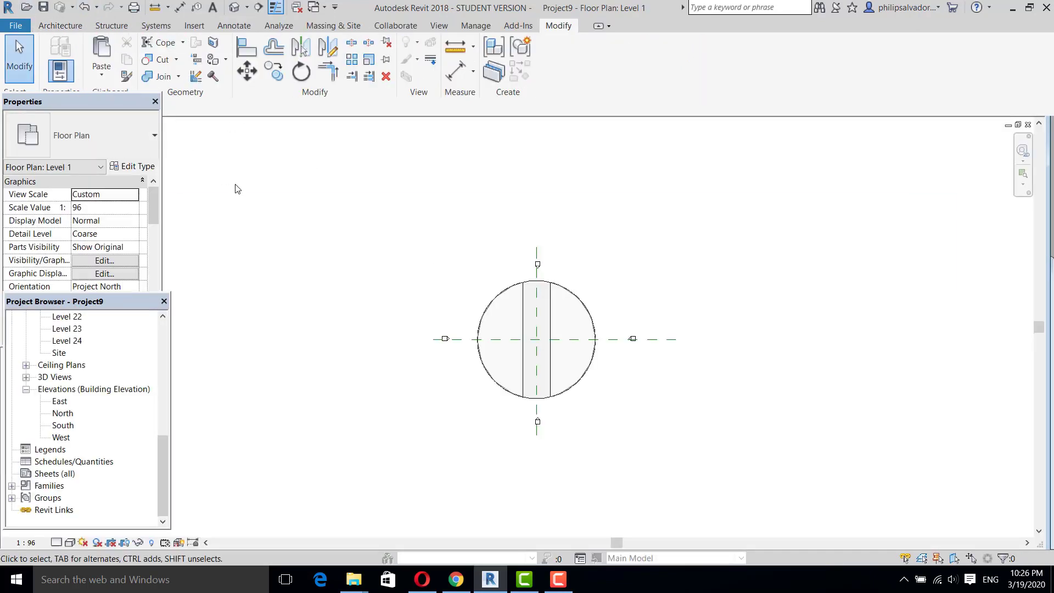
# Step: Open the project's default 3D view and start editing the tower mass in place
pyautogui.click(235, 7)
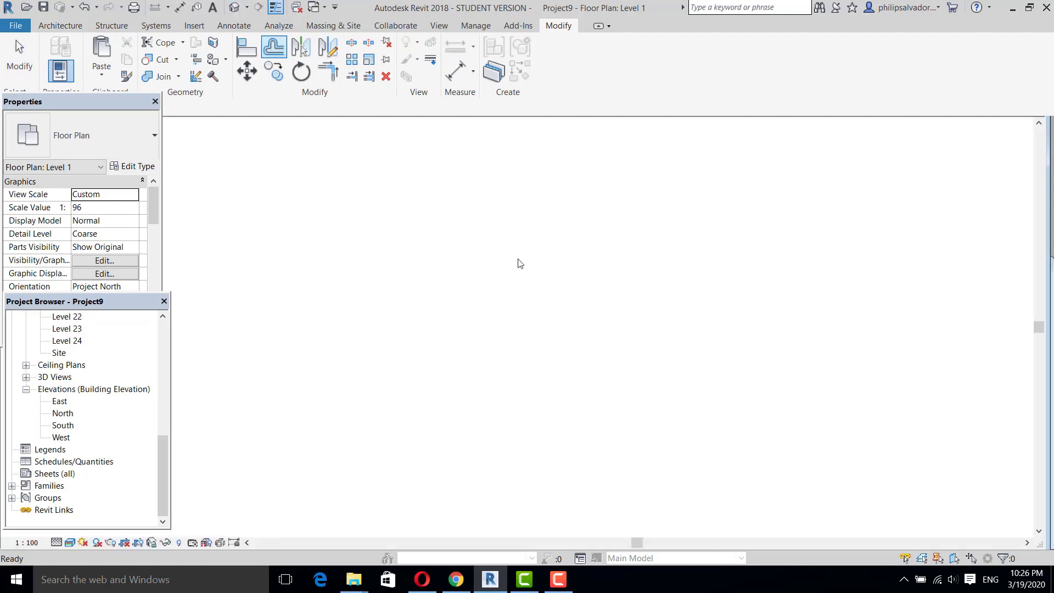
pyautogui.click(513, 287)
pyautogui.click(516, 221)
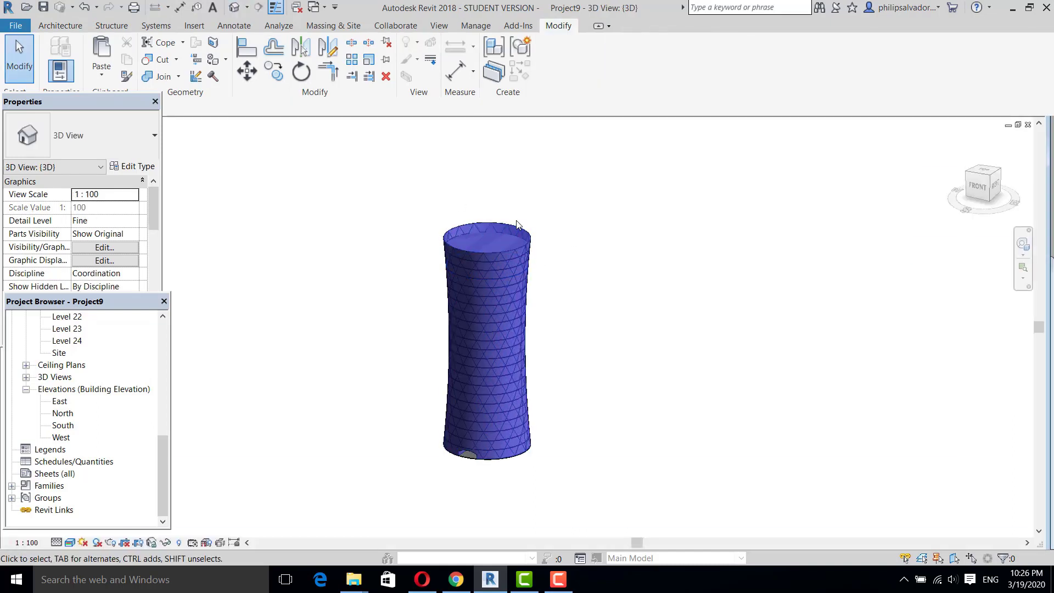
pyautogui.scroll(3, 516, 225)
pyautogui.click(519, 239)
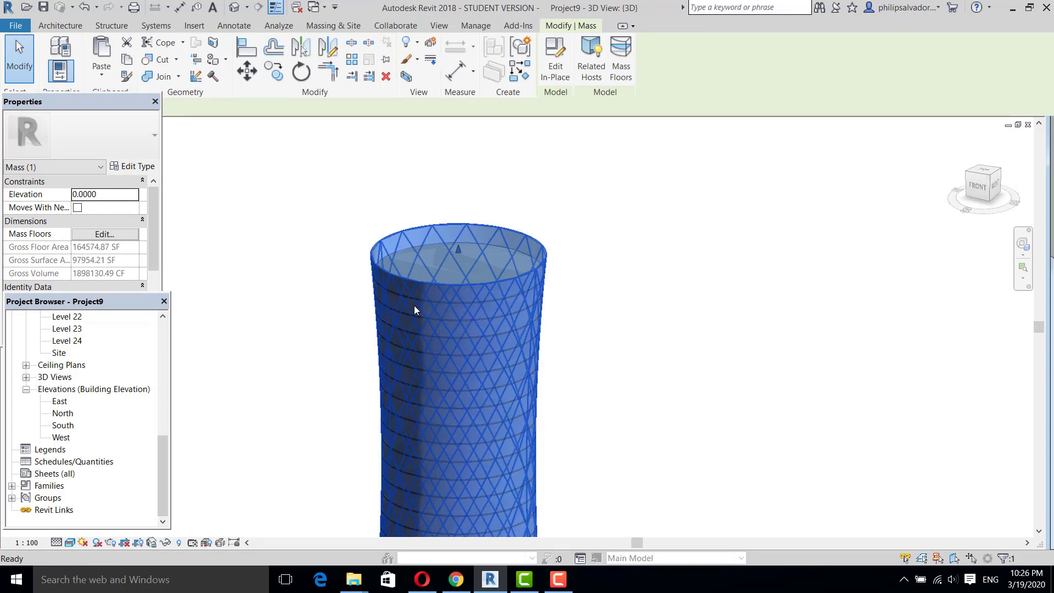
pyautogui.doubleClick(415, 310)
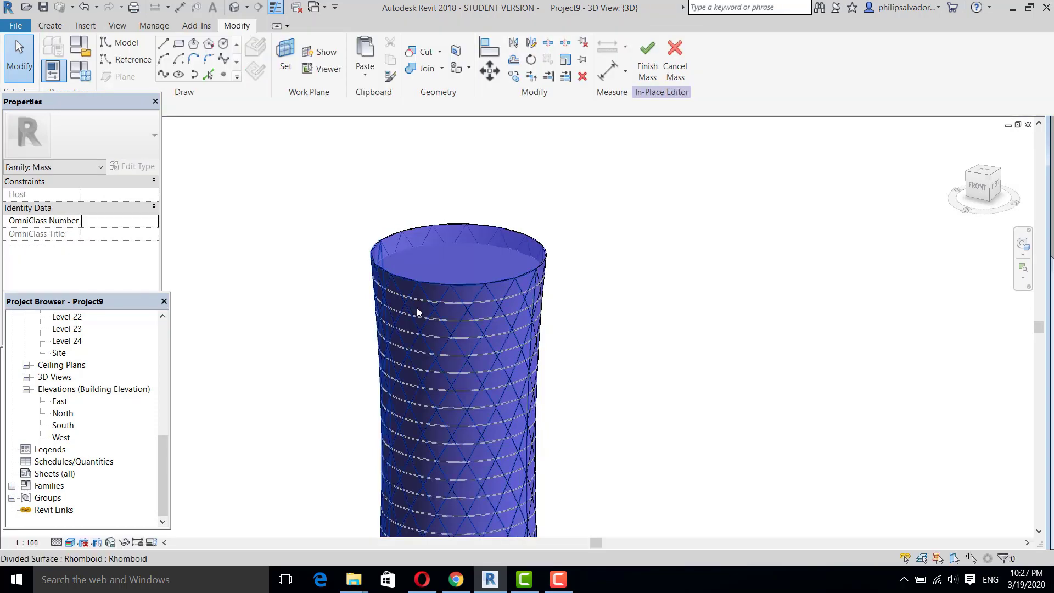
# Step: Change both divided surfaces of the tower from the plain Rhomboid pattern to the Family5 curtain panel
pyautogui.click(417, 308)
pyautogui.keyDown('ctrl'); pyautogui.click(492, 239); pyautogui.keyUp('ctrl')
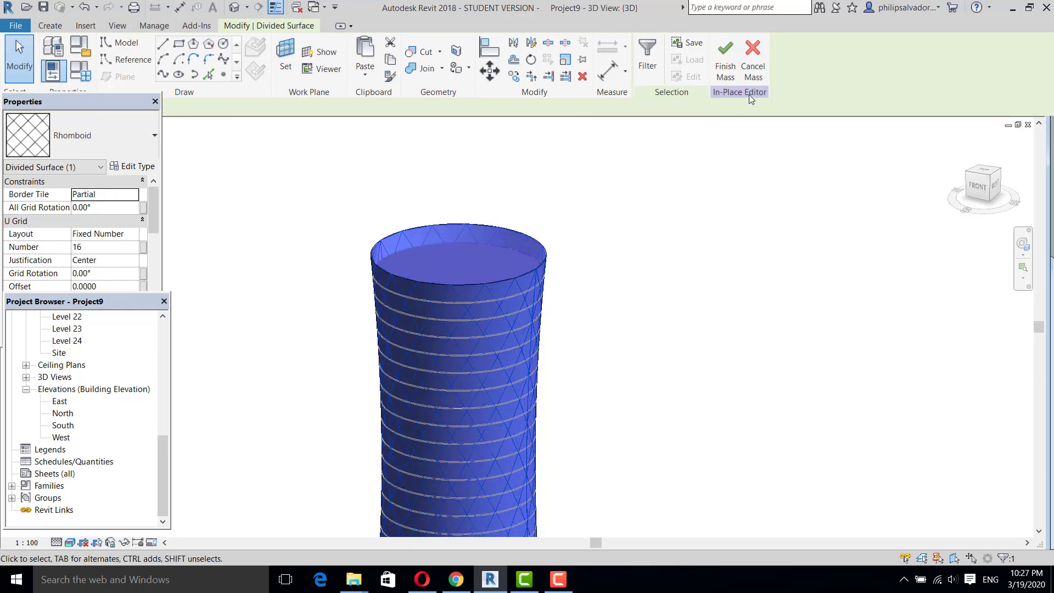
pyautogui.click(154, 136)
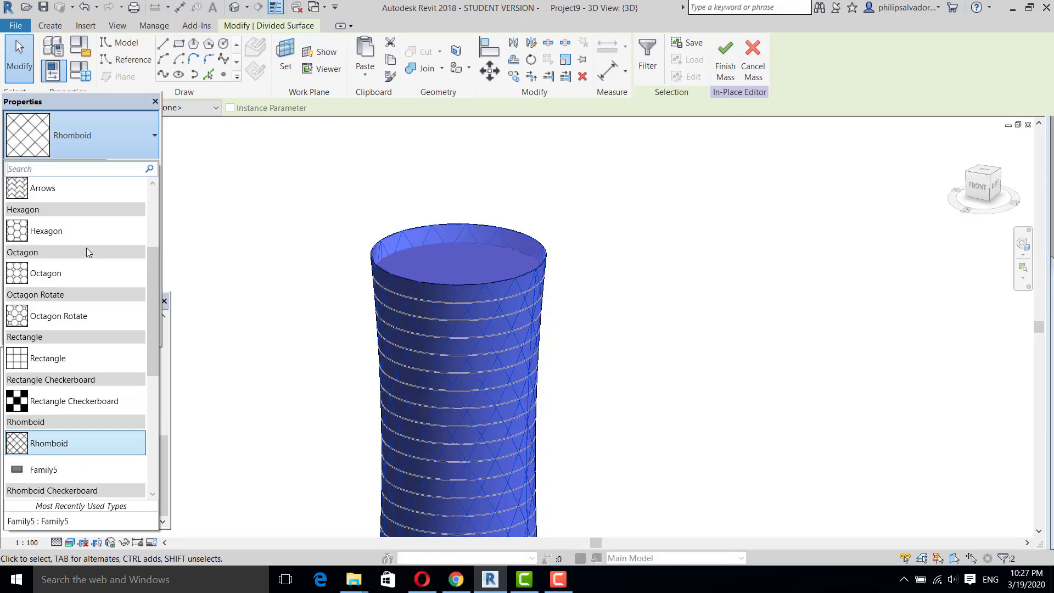
pyautogui.click(31, 469)
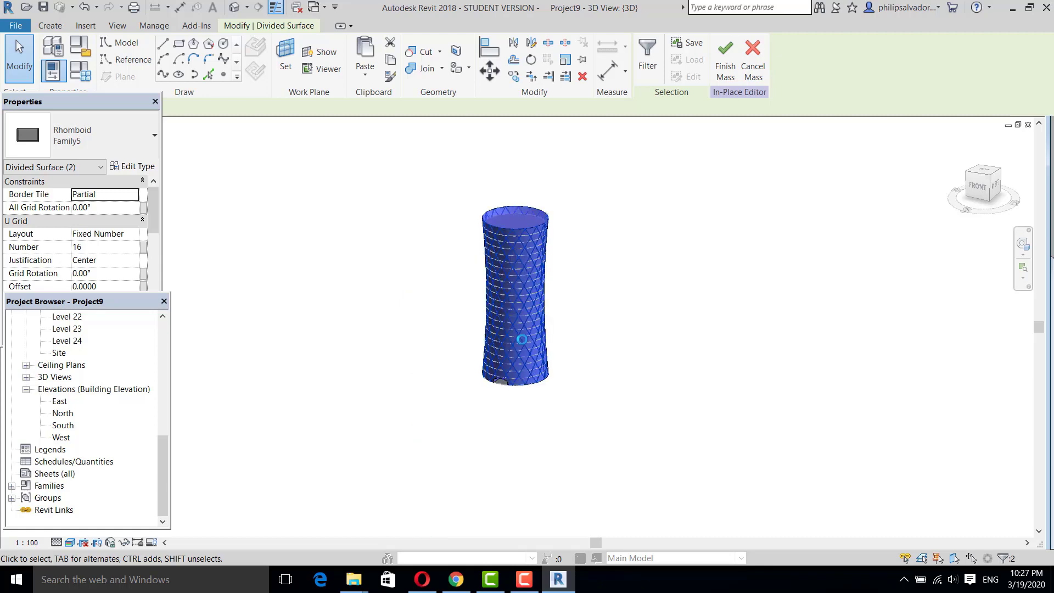
# Step: Inspect the rhomboid panels applied around the tower's facade, from the base to the full height
pyautogui.scroll(5, 485, 352)
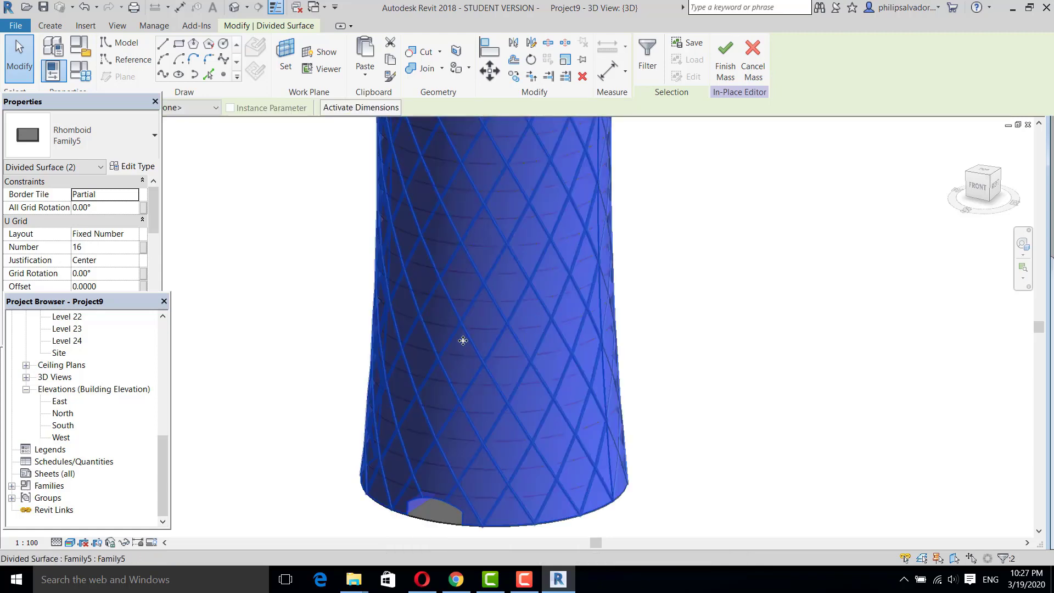
pyautogui.keyDown('shift'); pyautogui.moveTo(471, 426); pyautogui.dragTo(650, 354, button='middle'); pyautogui.keyUp('shift')
pyautogui.scroll(2, 450, 431)
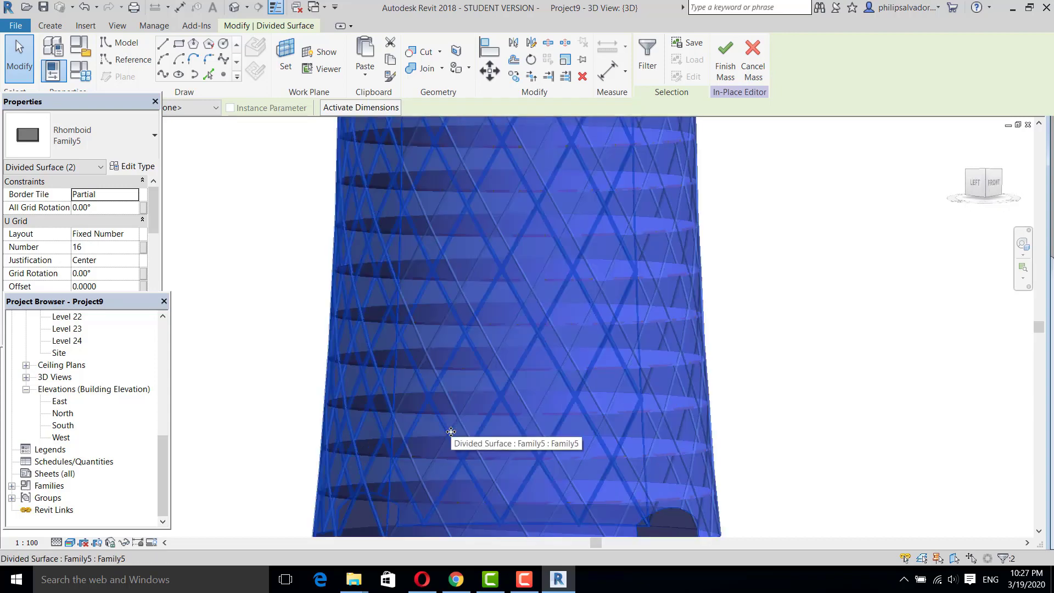
pyautogui.scroll(-5, 450, 431)
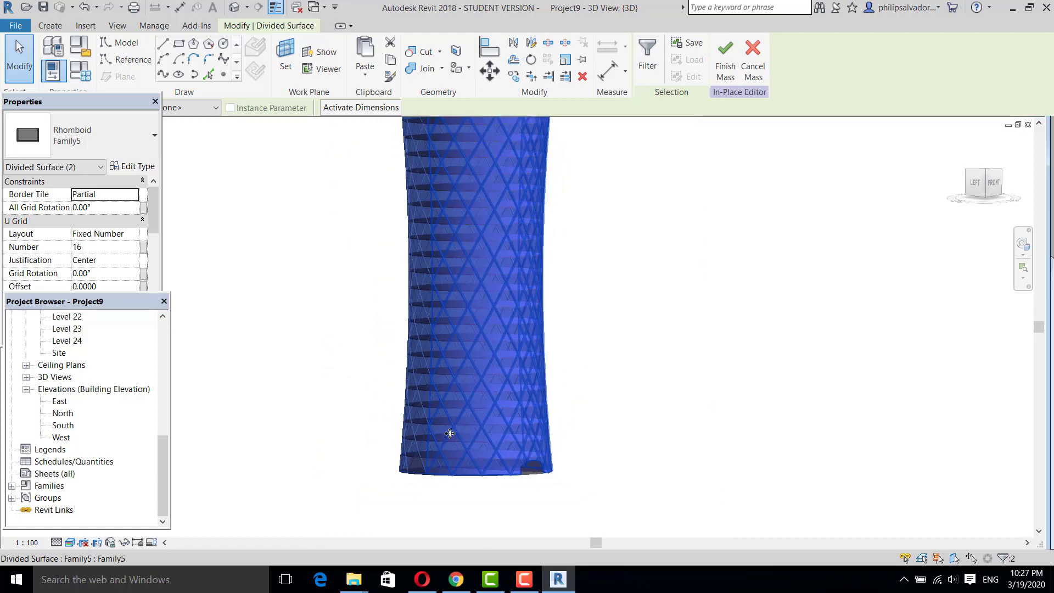
pyautogui.scroll(-2, 449, 434)
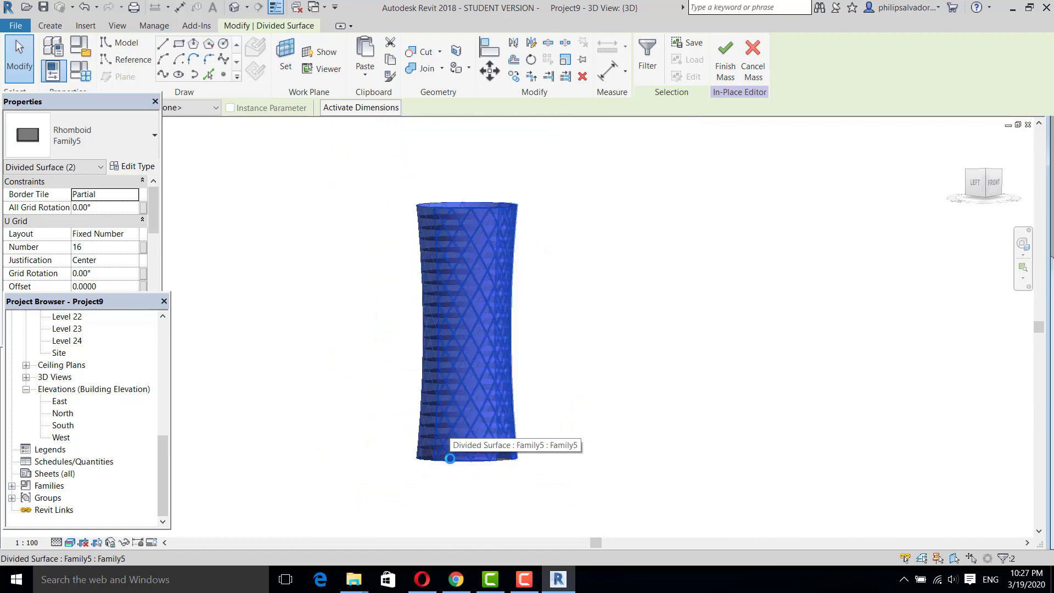
pyautogui.keyDown('shift'); pyautogui.moveTo(466, 437); pyautogui.dragTo(386, 439, button='middle'); pyautogui.keyUp('shift')
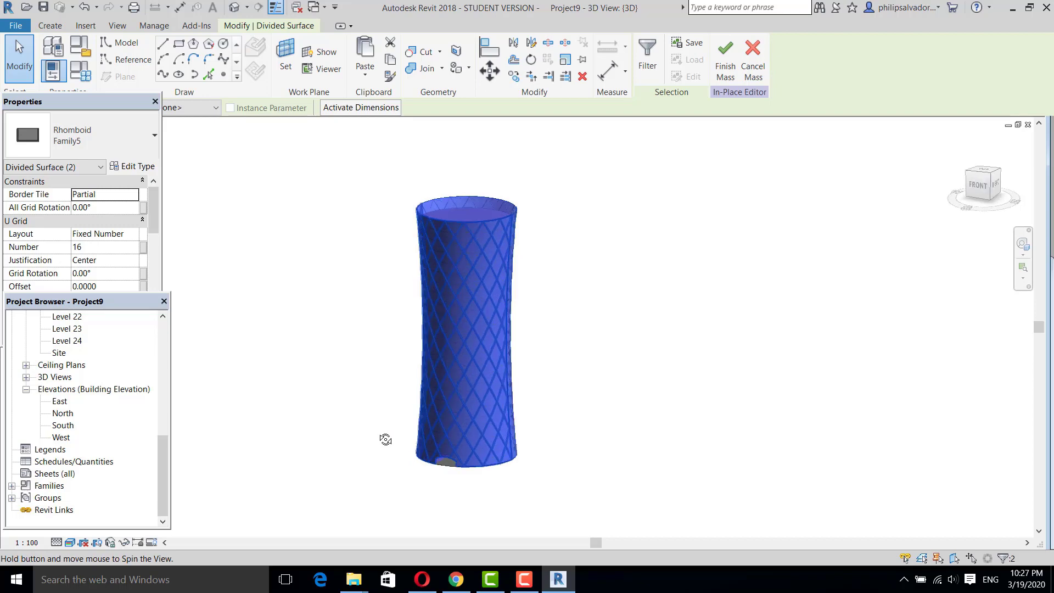
pyautogui.scroll(6, 445, 450)
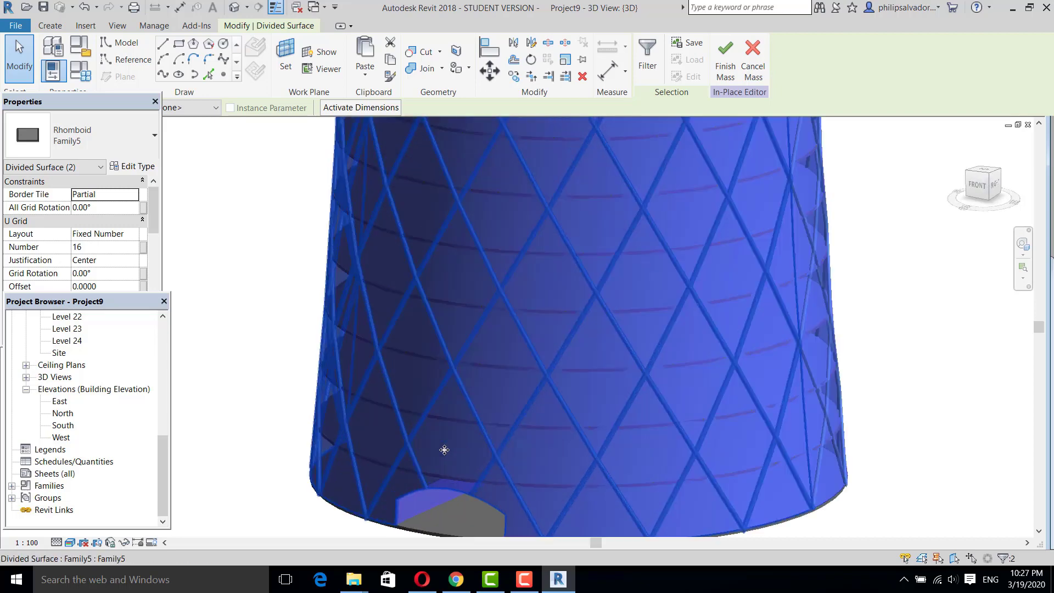
# Step: Deselect the divided surfaces and set the 3D view to Wireframe to check the tower's panel frames
pyautogui.click(16, 53)
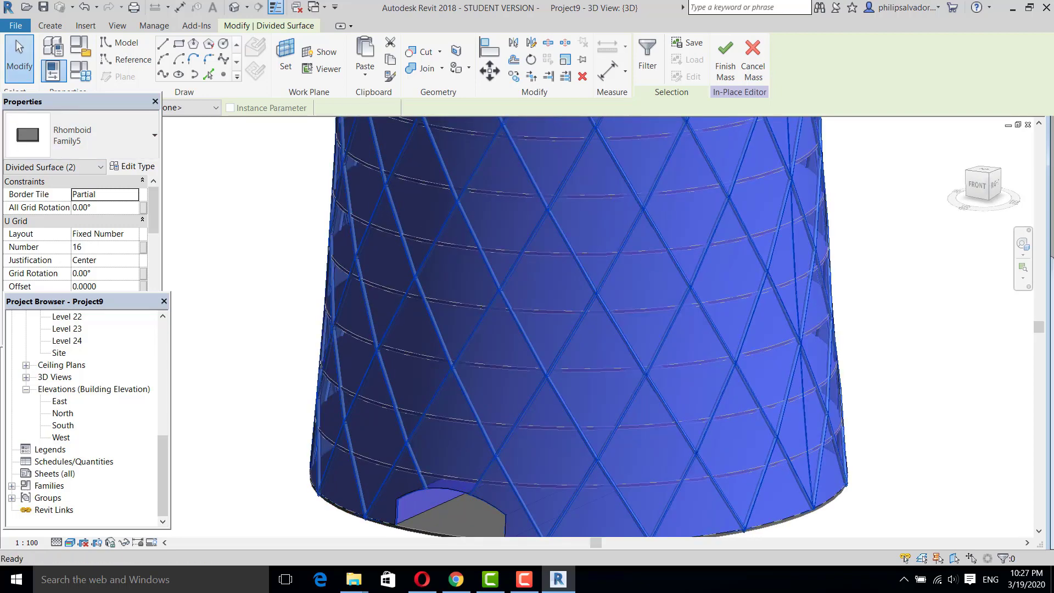
pyautogui.click(70, 542)
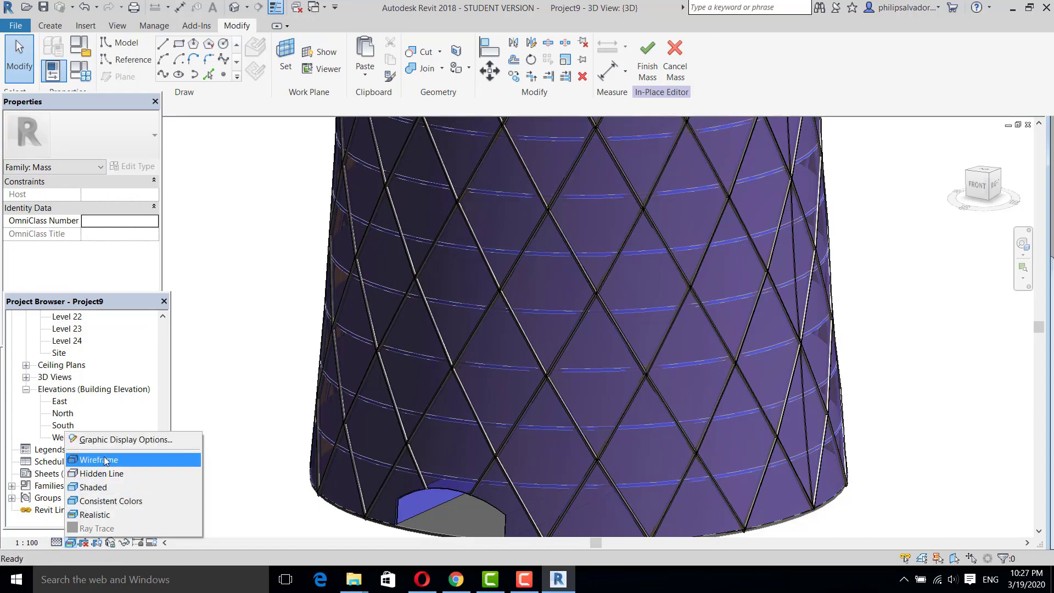
pyautogui.click(106, 461)
pyautogui.keyDown('shift'); pyautogui.moveTo(483, 285); pyautogui.dragTo(553, 368, button='middle'); pyautogui.keyUp('shift')
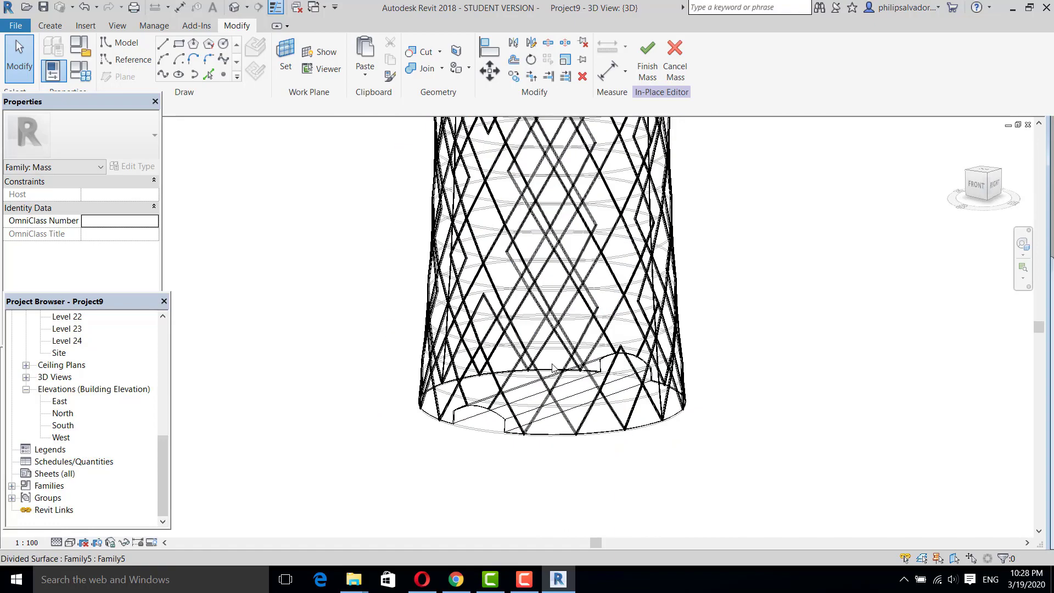
pyautogui.scroll(-4, 553, 368)
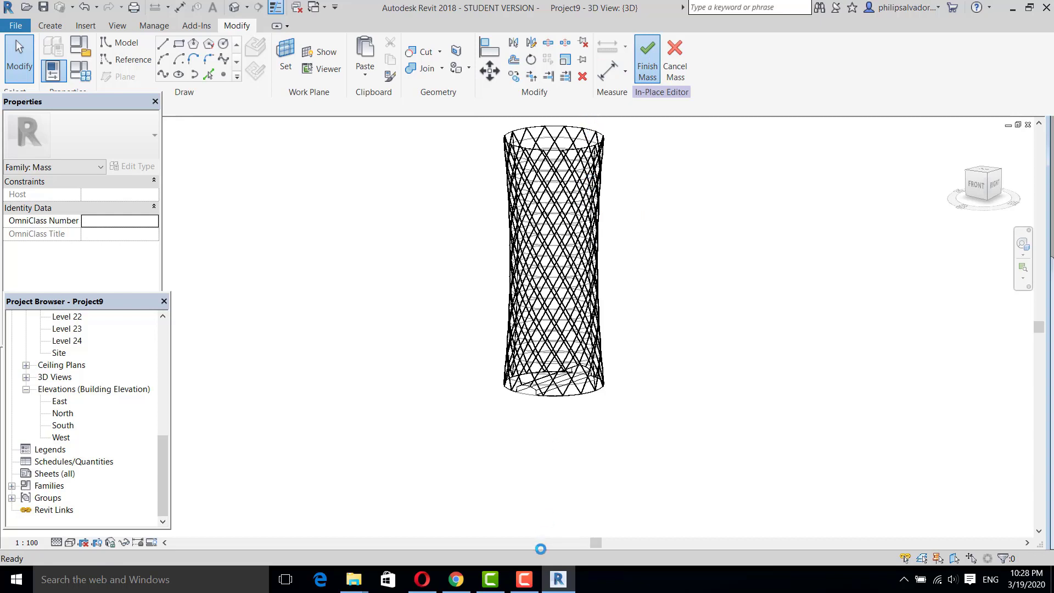
# Step: Finish the in-place mass and set the project's 3D view to the Realistic visual style
pyautogui.moveTo(530, 587)
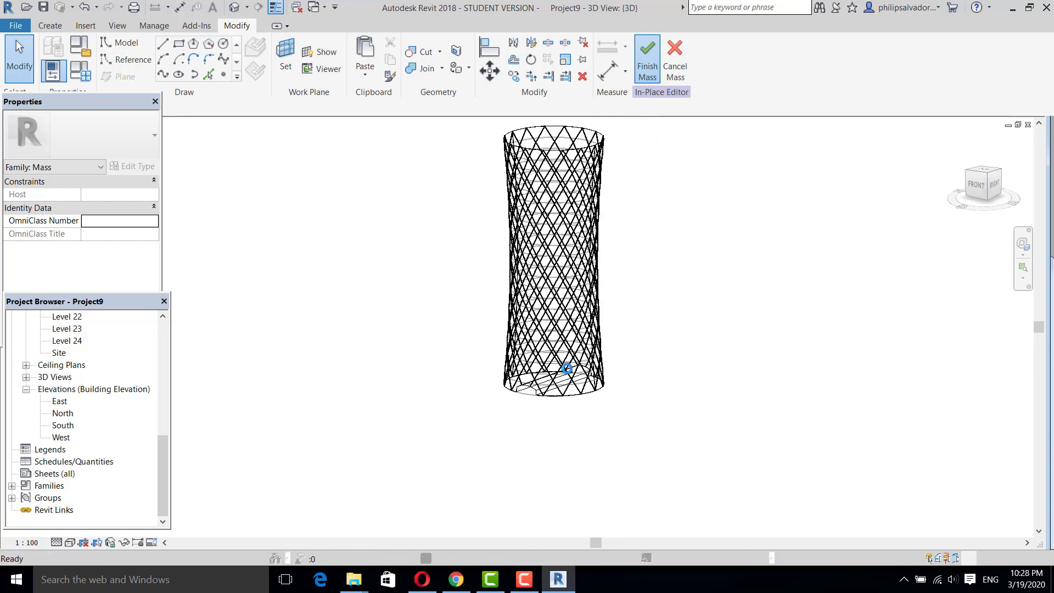
pyautogui.scroll(2, 613, 236)
pyautogui.scroll(1, 579, 283)
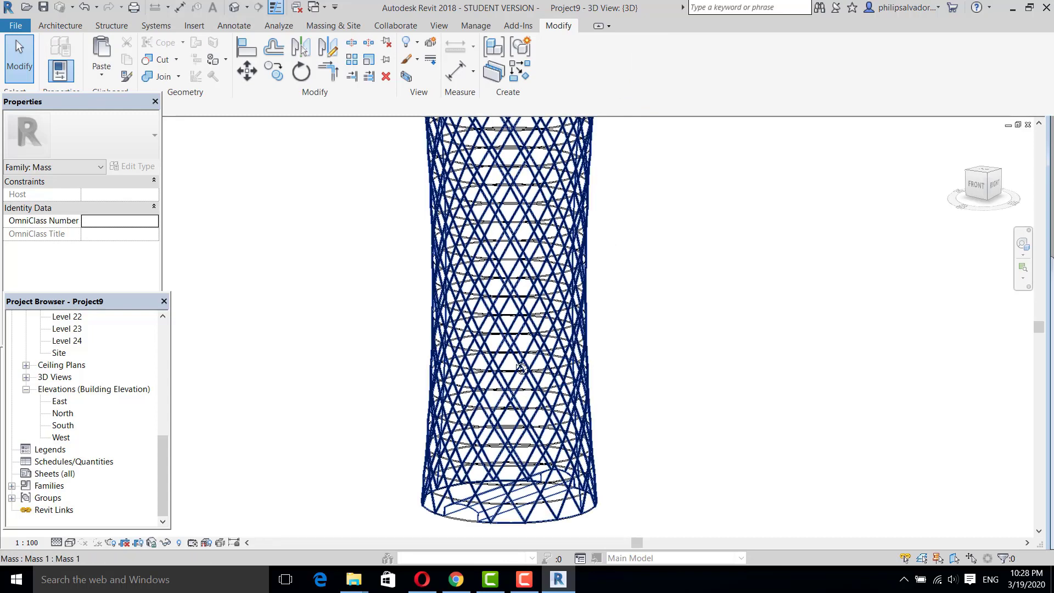
pyautogui.keyDown('shift'); pyautogui.moveTo(579, 283); pyautogui.dragTo(632, 258, button='middle'); pyautogui.keyUp('shift')
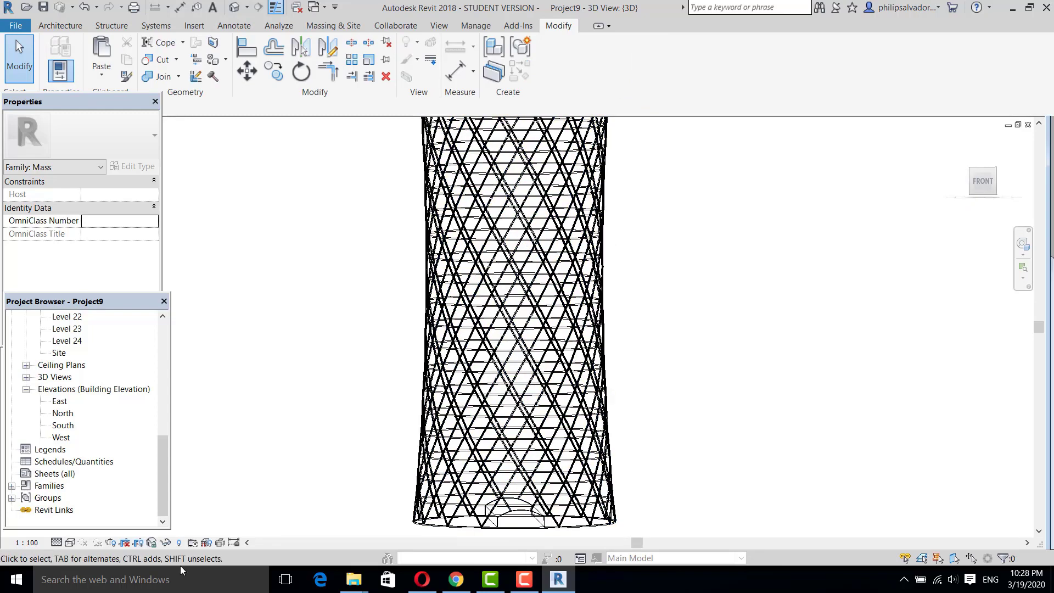
pyautogui.click(70, 542)
pyautogui.click(103, 516)
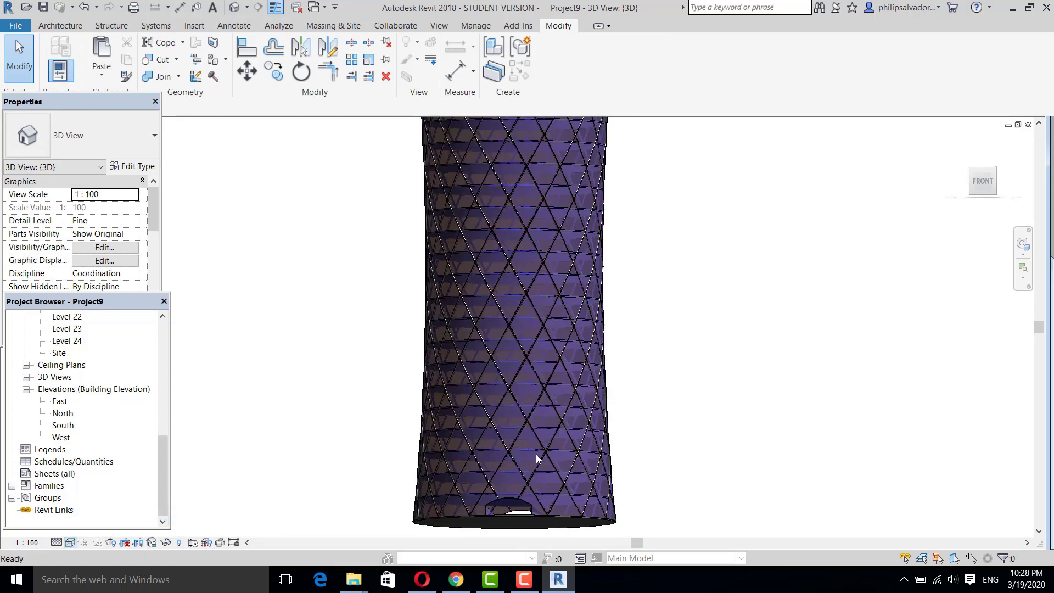
# Step: Open the South building elevation of the tower
pyautogui.moveTo(525, 452)
pyautogui.keyDown('shift'); pyautogui.mouseDown(button='middle')
pyautogui.moveTo(549, 494)
pyautogui.moveTo(572, 495)
pyautogui.moveTo(527, 499)
pyautogui.moveTo(529, 480)
pyautogui.moveTo(582, 518)
pyautogui.moveTo(654, 499)
pyautogui.moveTo(483, 528)
pyautogui.mouseUp(button='middle'); pyautogui.keyUp('shift')
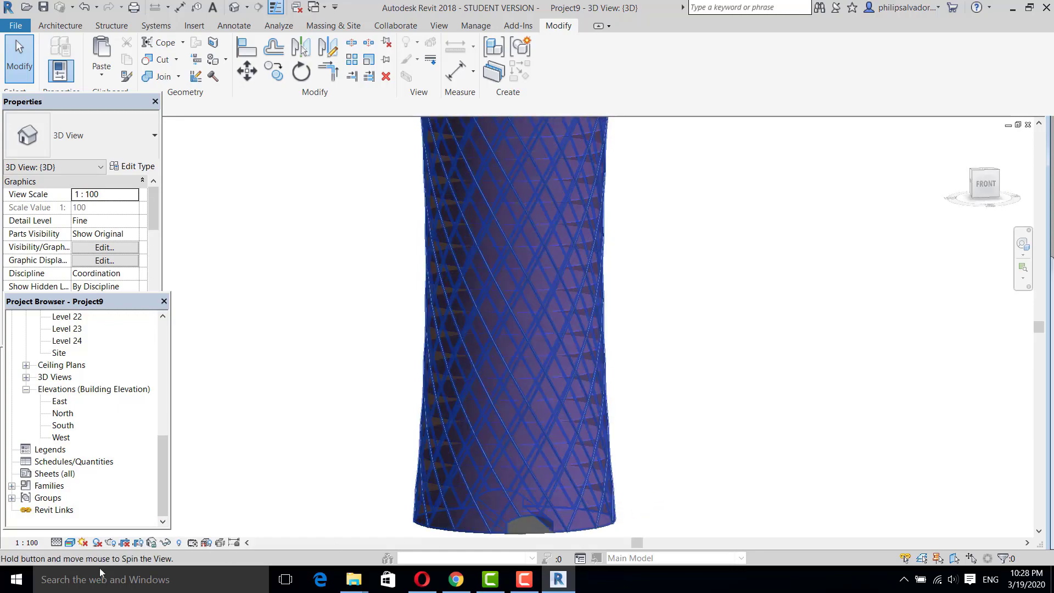
pyautogui.doubleClick(65, 426)
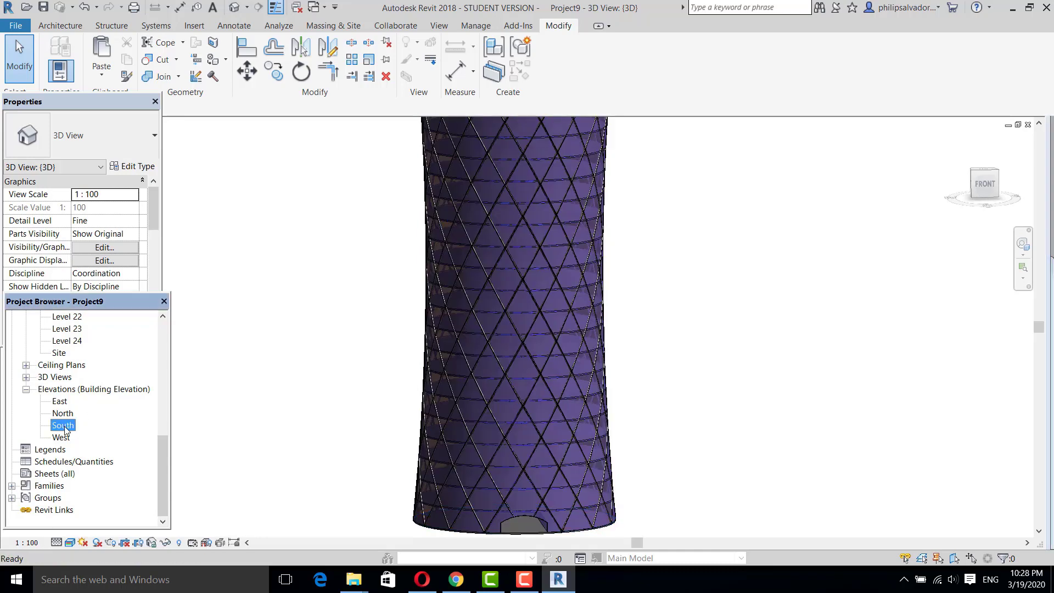